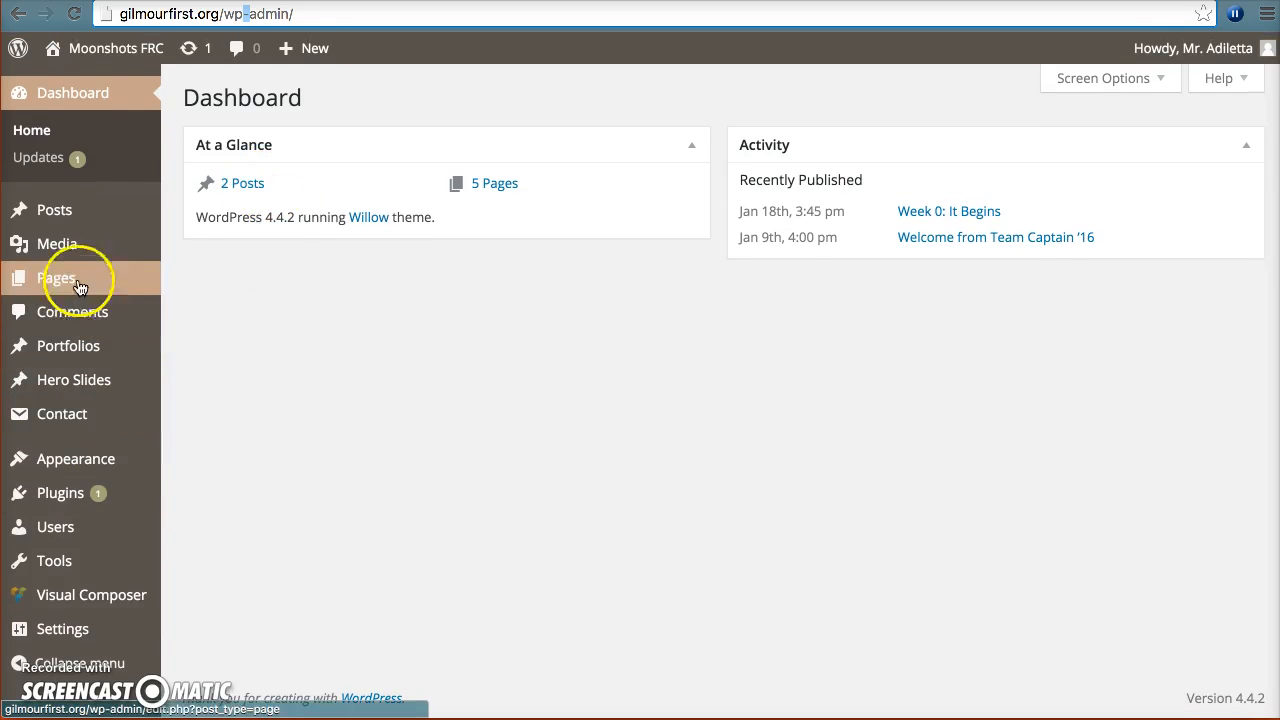
# Open the draft post "Week 4: The Wheels are Turning" and change its category from Uncategorized to Updates.
pyautogui.moveTo(58, 220)
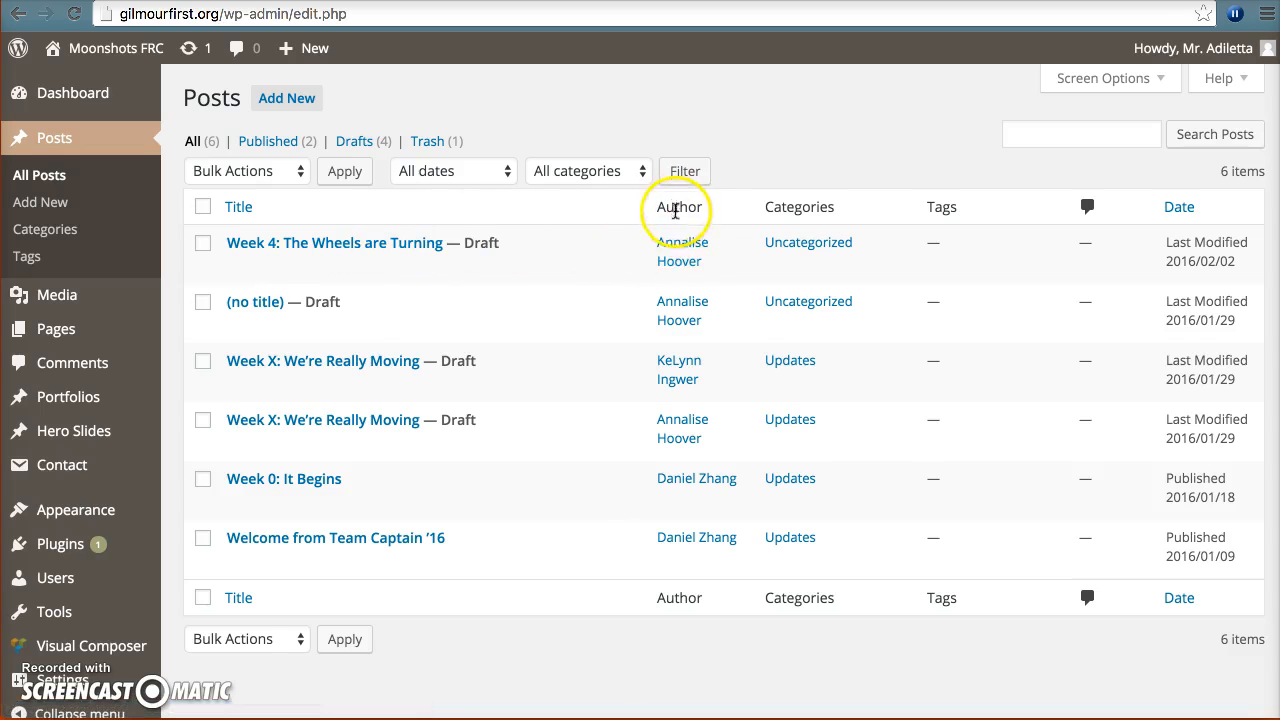
pyautogui.click(238, 267)
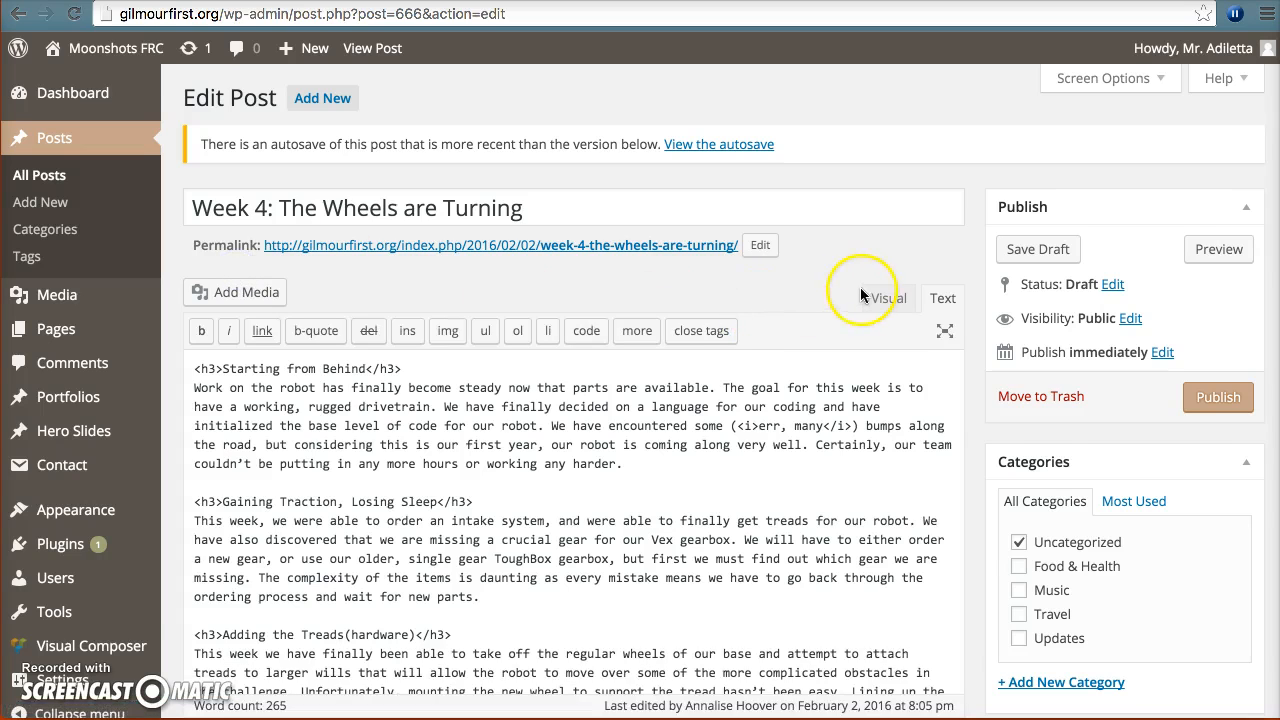
pyautogui.scroll(-2, 860, 287)
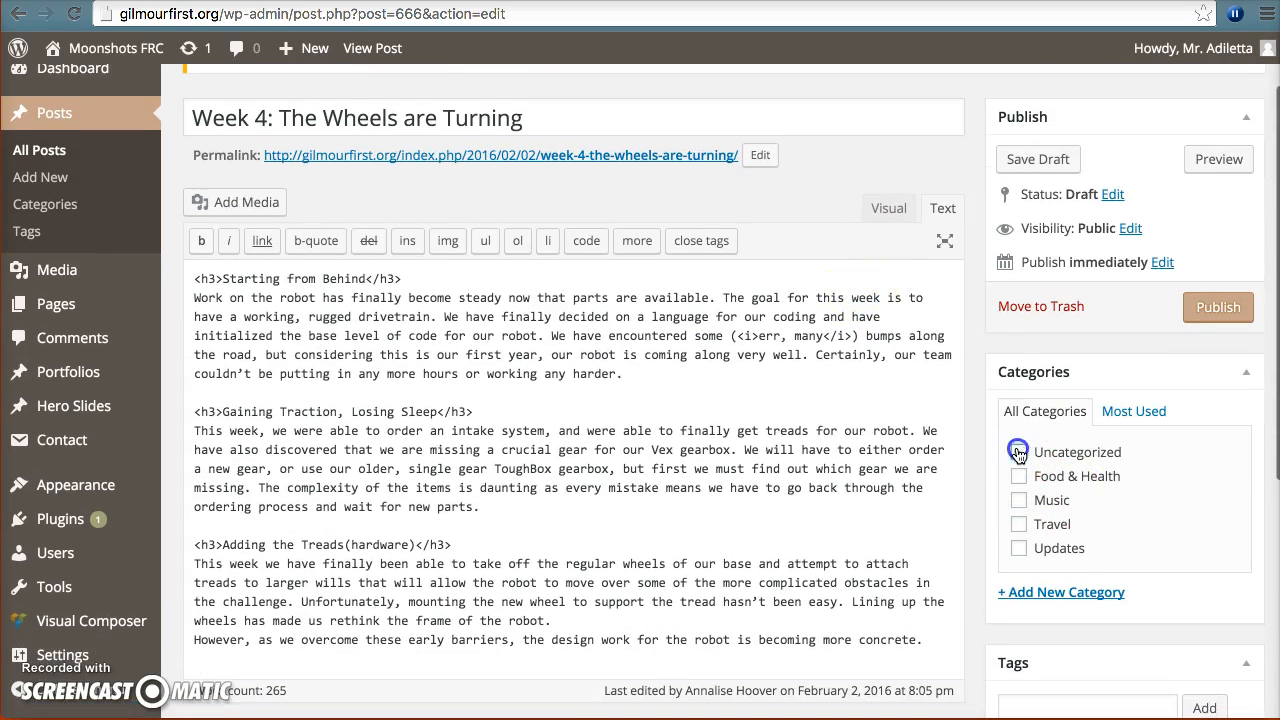
pyautogui.click(495, 355)
pyautogui.scroll(-1, 500, 357)
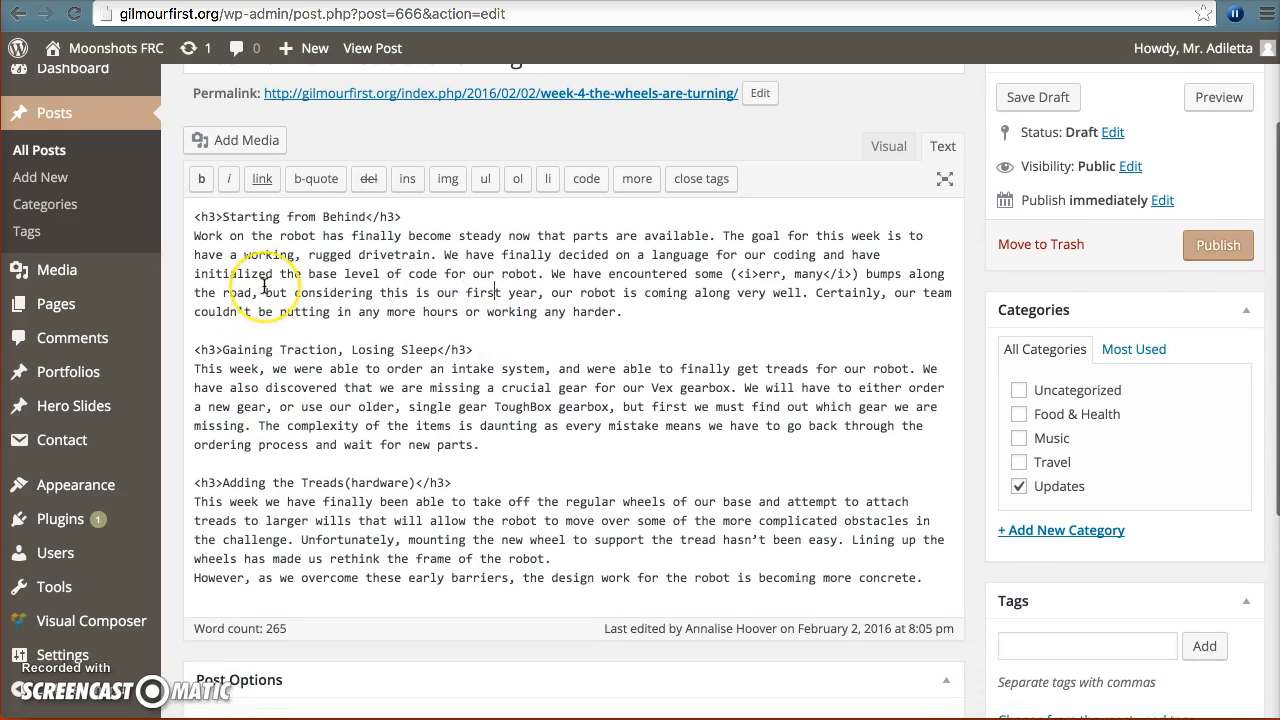
pyautogui.scroll(2, 263, 285)
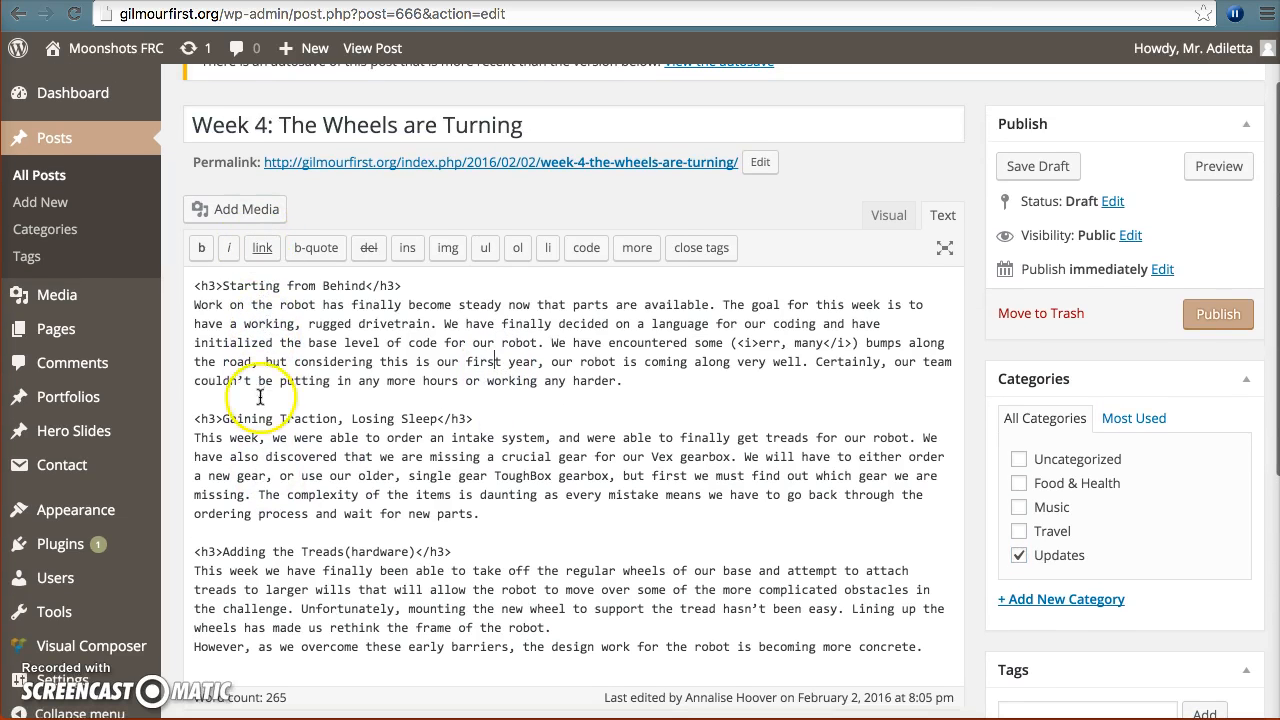
pyautogui.scroll(-1, 263, 366)
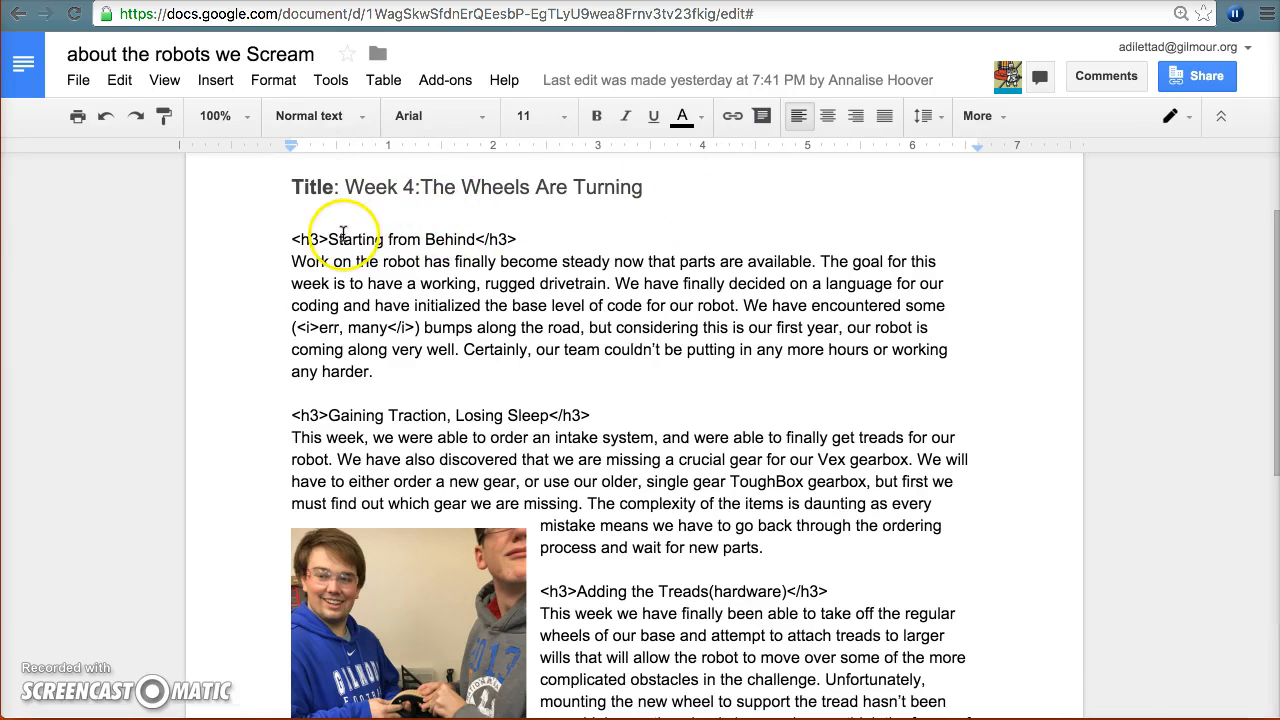
# Copy the "Deciding on Java" section, including its h3 heading and Strongback link, from the Google Docs document "about the robots we Scream".
pyautogui.click(377, 53)
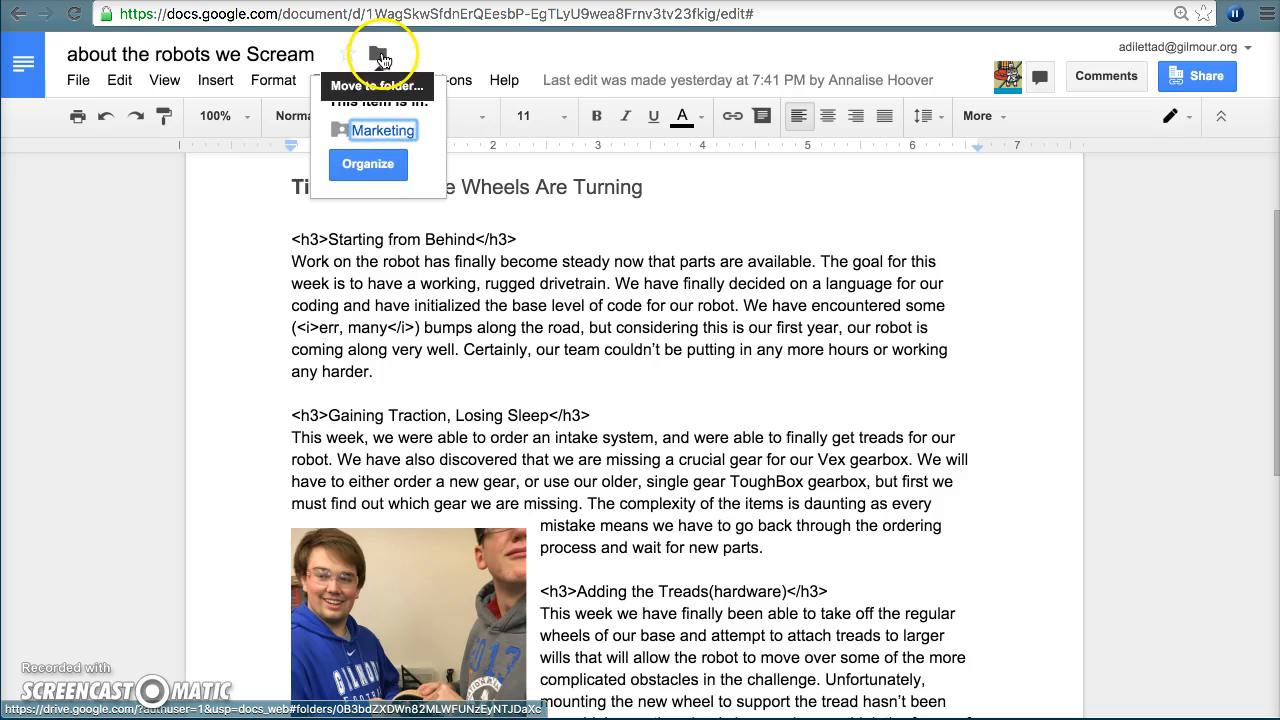
pyautogui.click(421, 46)
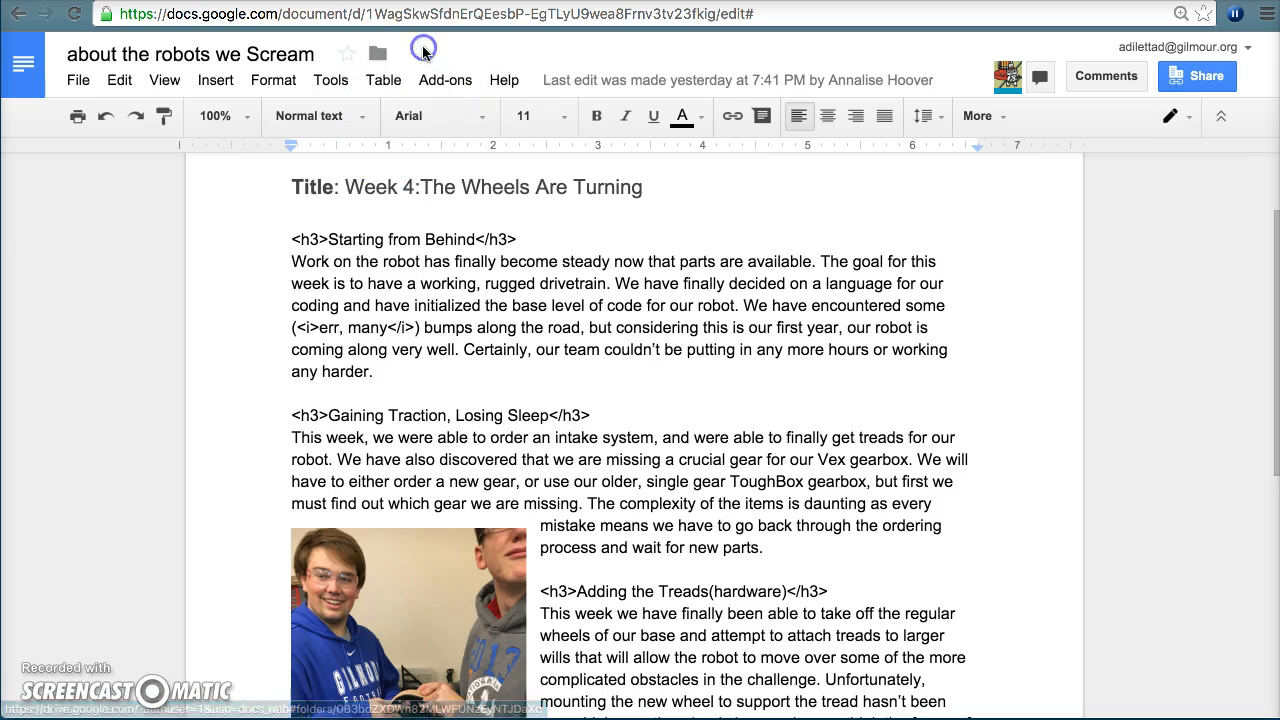
pyautogui.scroll(-3, 603, 216)
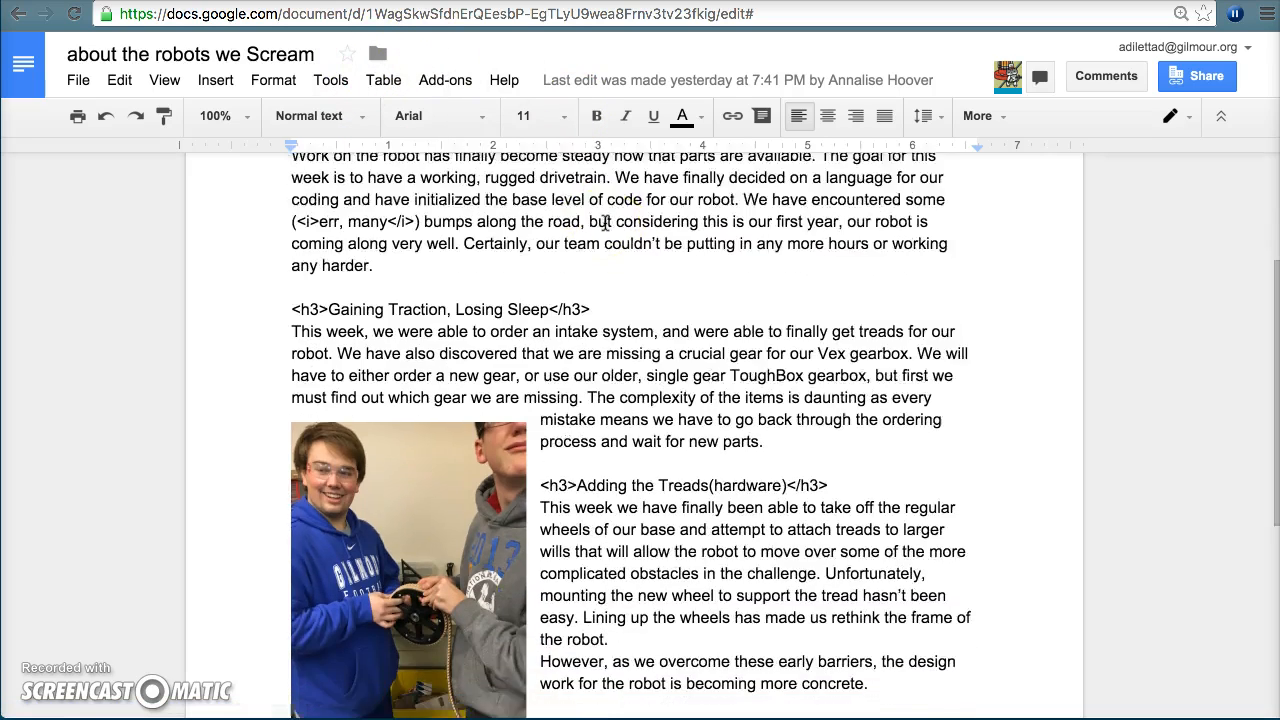
pyautogui.scroll(3, 605, 222)
pyautogui.scroll(-5, 420, 360)
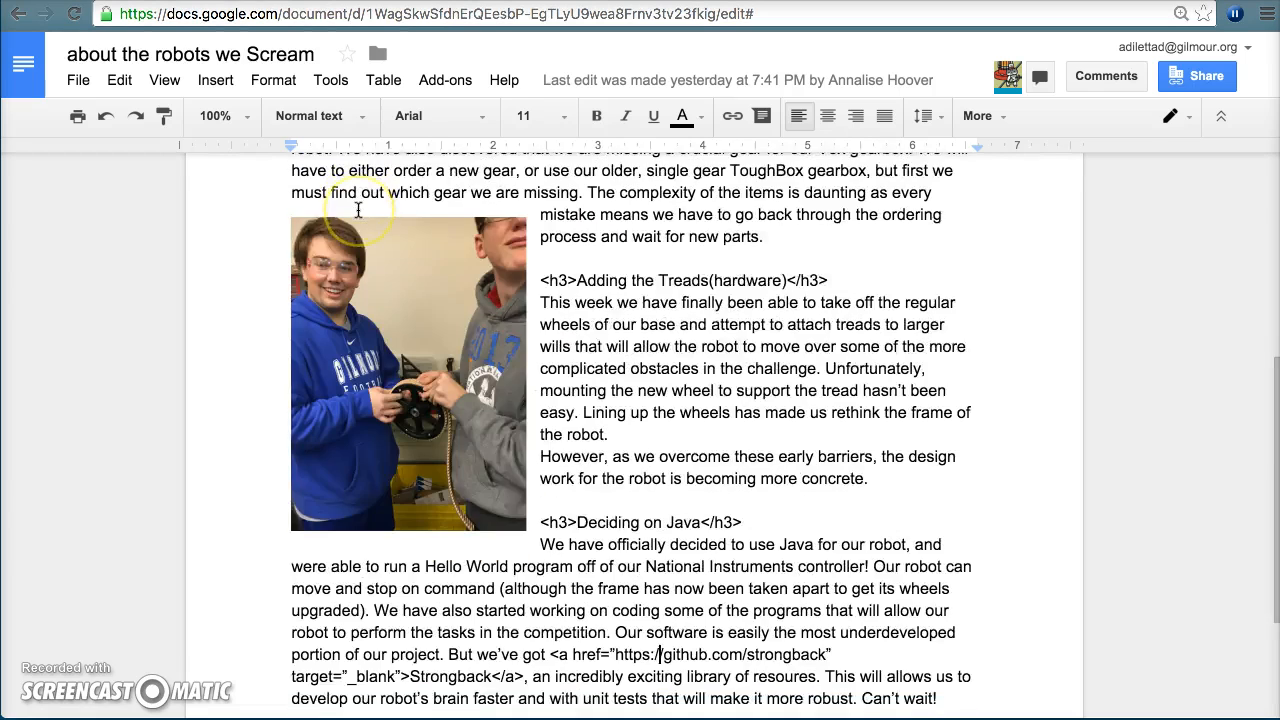
pyautogui.moveTo(539, 330); pyautogui.dragTo(963, 501)
pyautogui.hotkey('ctrl', 'c')
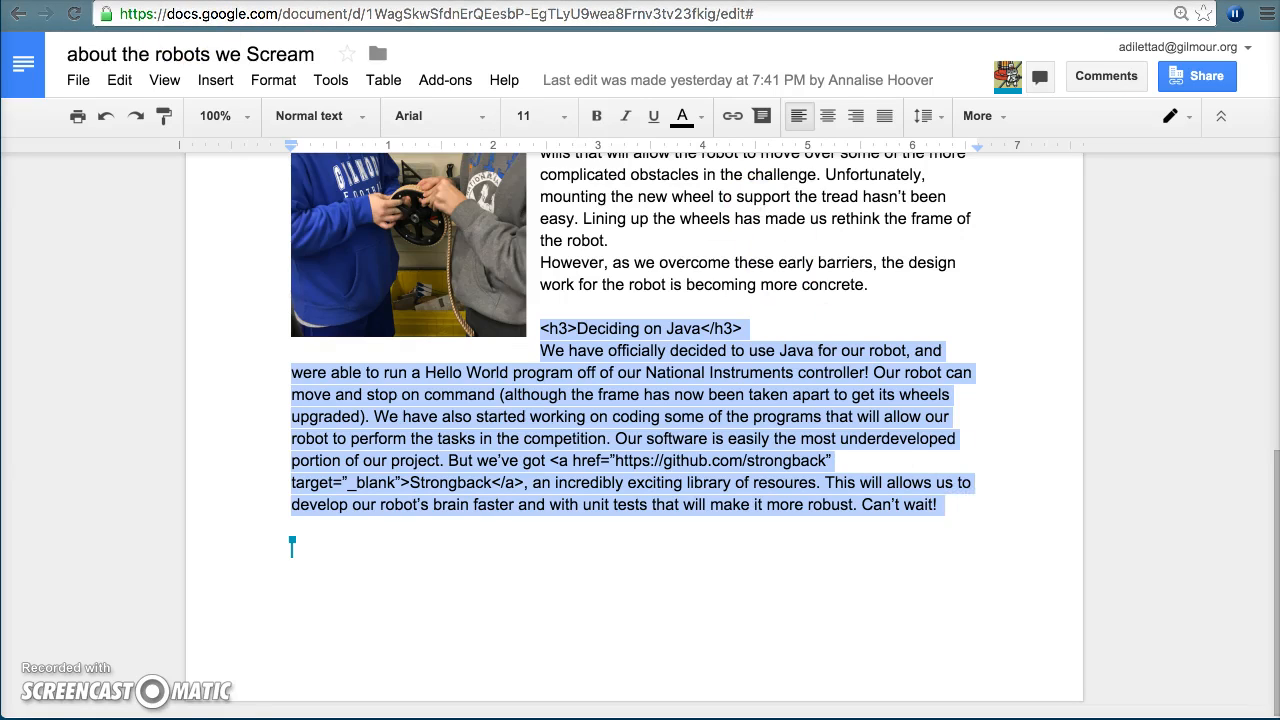
# Switch to the WordPress post and paste the copied section after its last paragraph, separated by a blank line.
pyautogui.hotkey('ctrl', 'Tab')
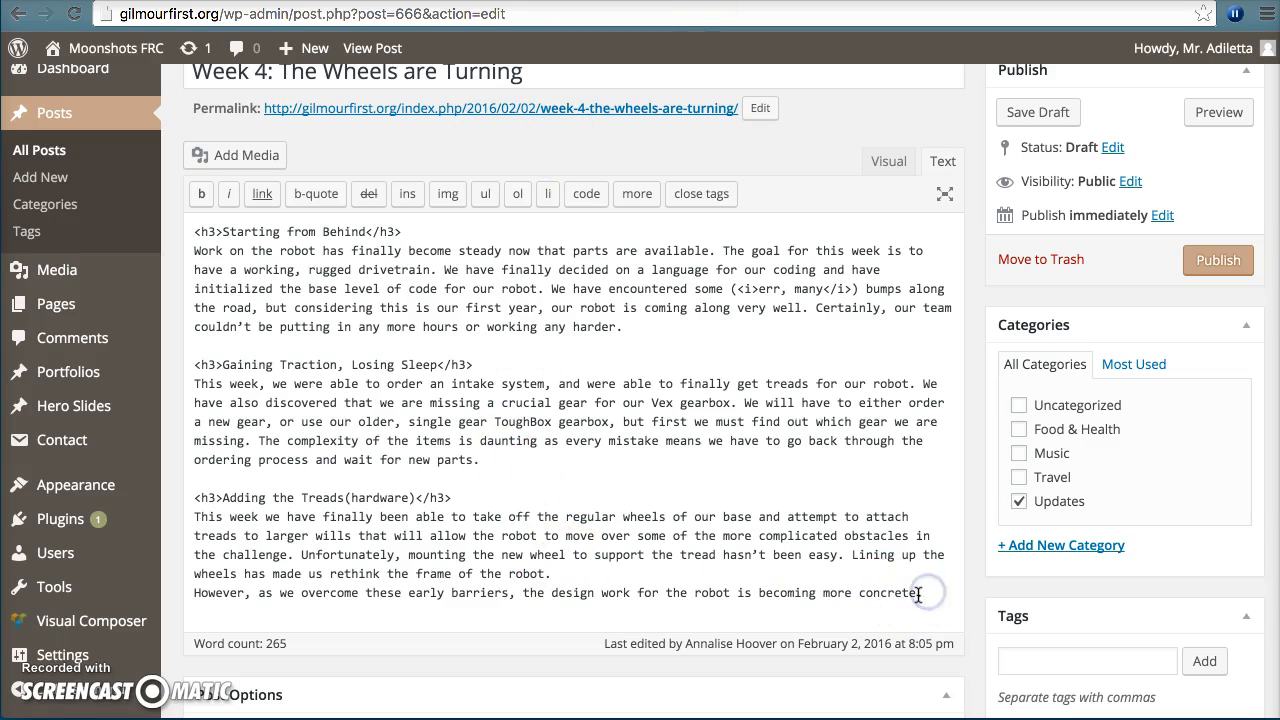
pyautogui.press('Return')
pyautogui.press('Return')
pyautogui.hotkey('ctrl', 'v')
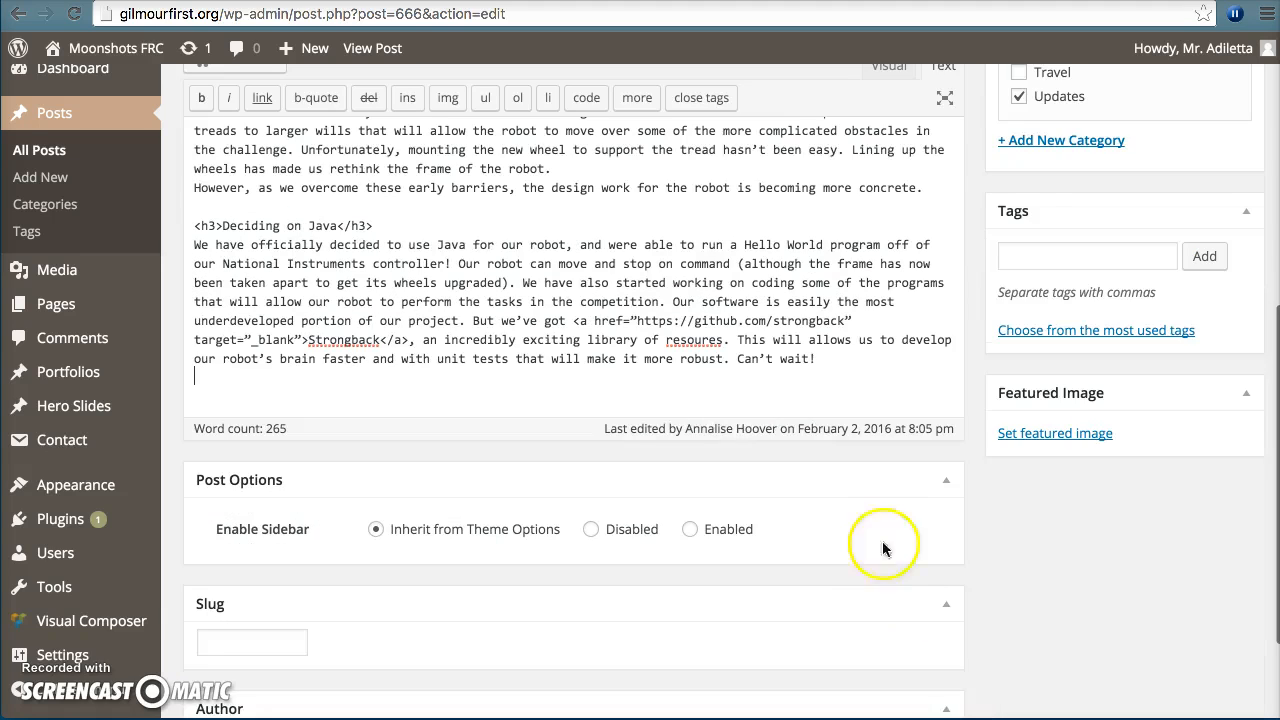
# Switch the post editor to visual mode and review the formatting of the headings and paragraphs.
pyautogui.scroll(4, 466, 333)
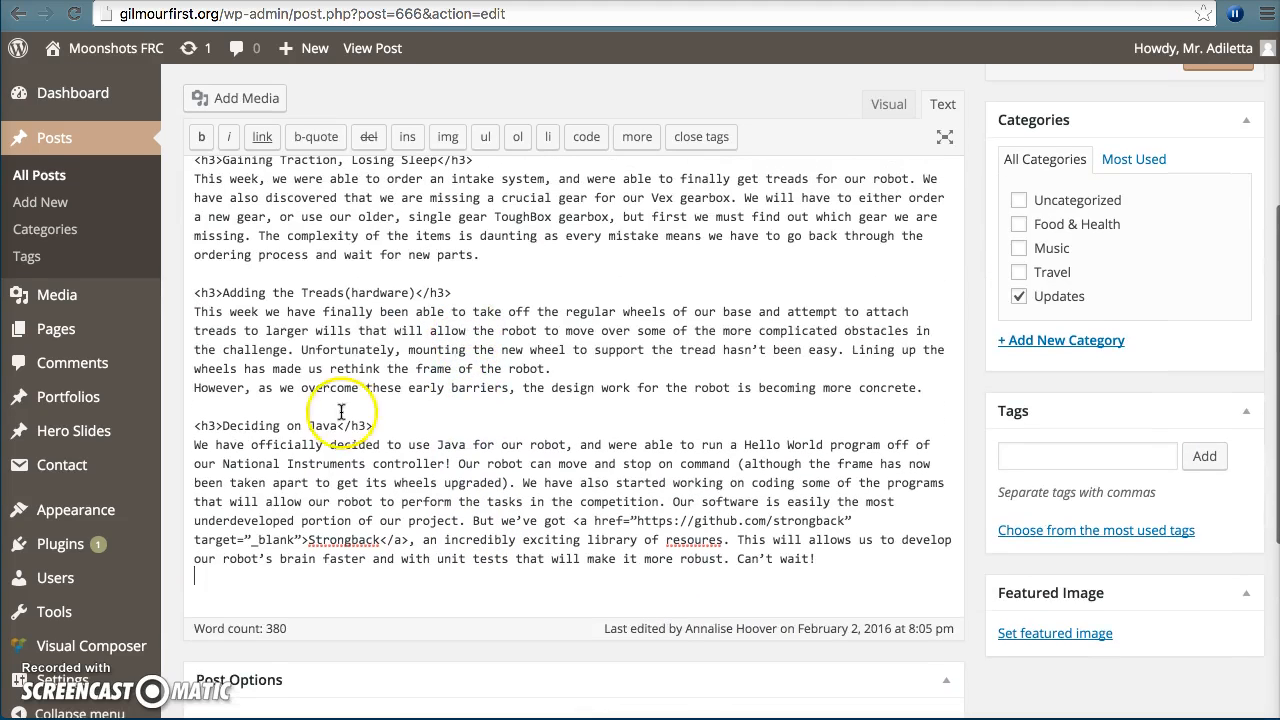
pyautogui.scroll(2, 608, 377)
pyautogui.click(881, 105)
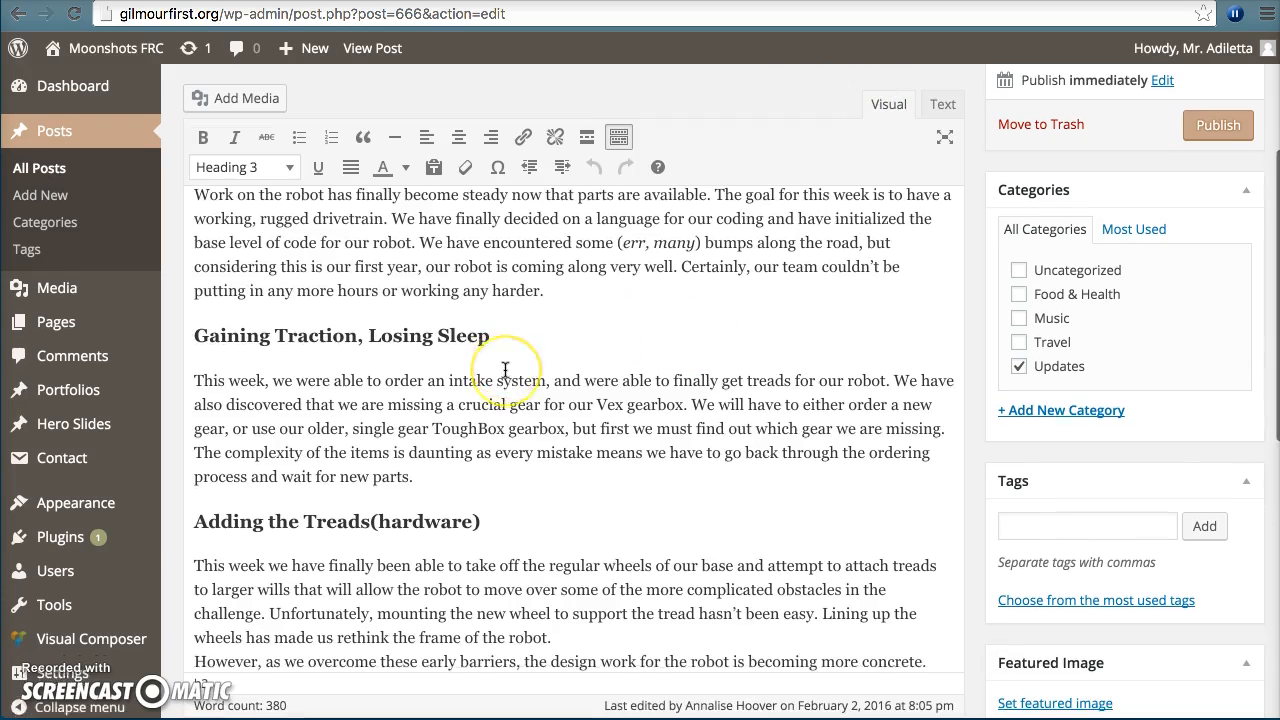
pyautogui.scroll(-5, 505, 370)
pyautogui.scroll(10, 505, 370)
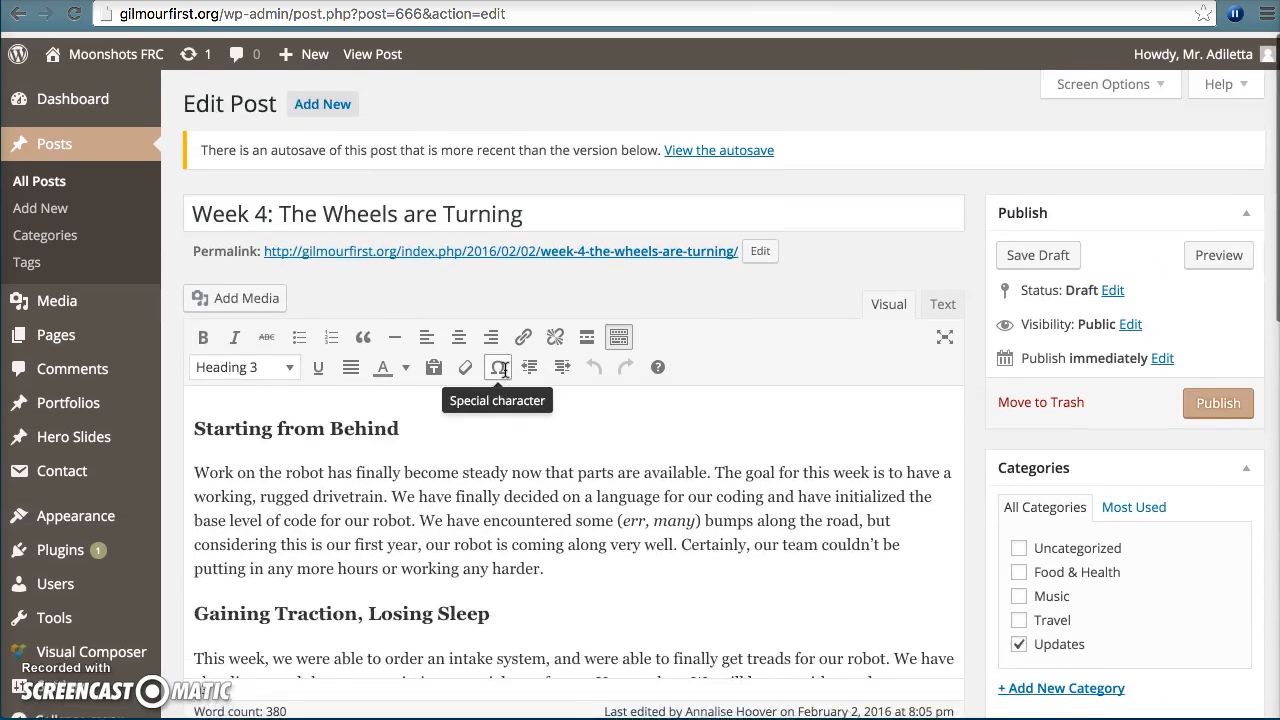
# Preview the Week 4 post and look through the page, including the Strongback link in the Java section.
pyautogui.scroll(-2, 503, 370)
pyautogui.click(1206, 182)
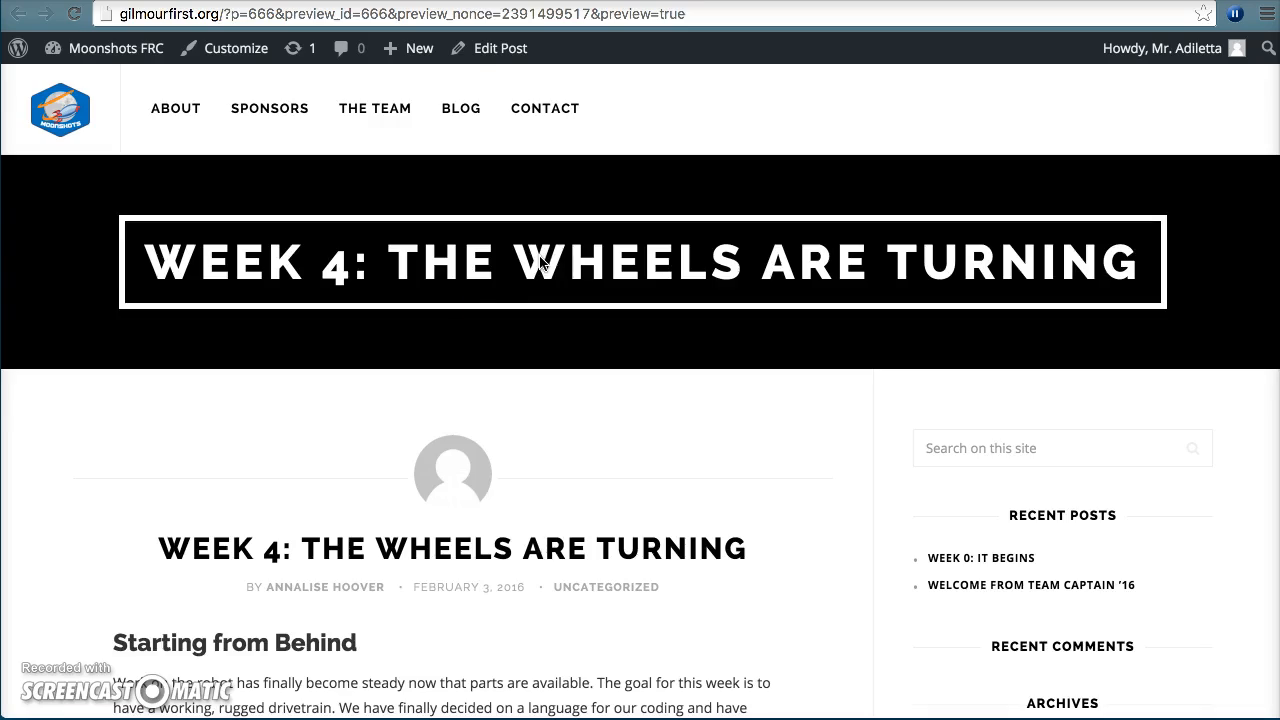
pyautogui.click(500, 322)
pyautogui.scroll(-8, 500, 325)
pyautogui.scroll(4, 499, 326)
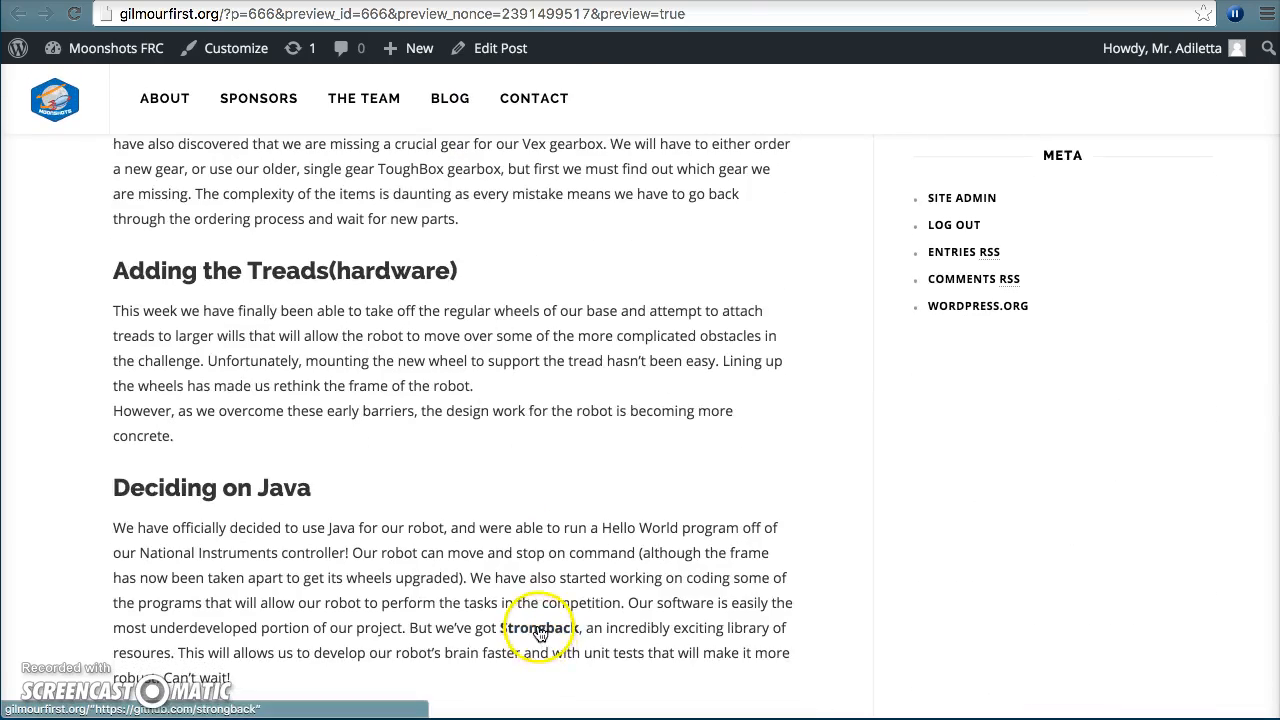
pyautogui.scroll(10, 539, 632)
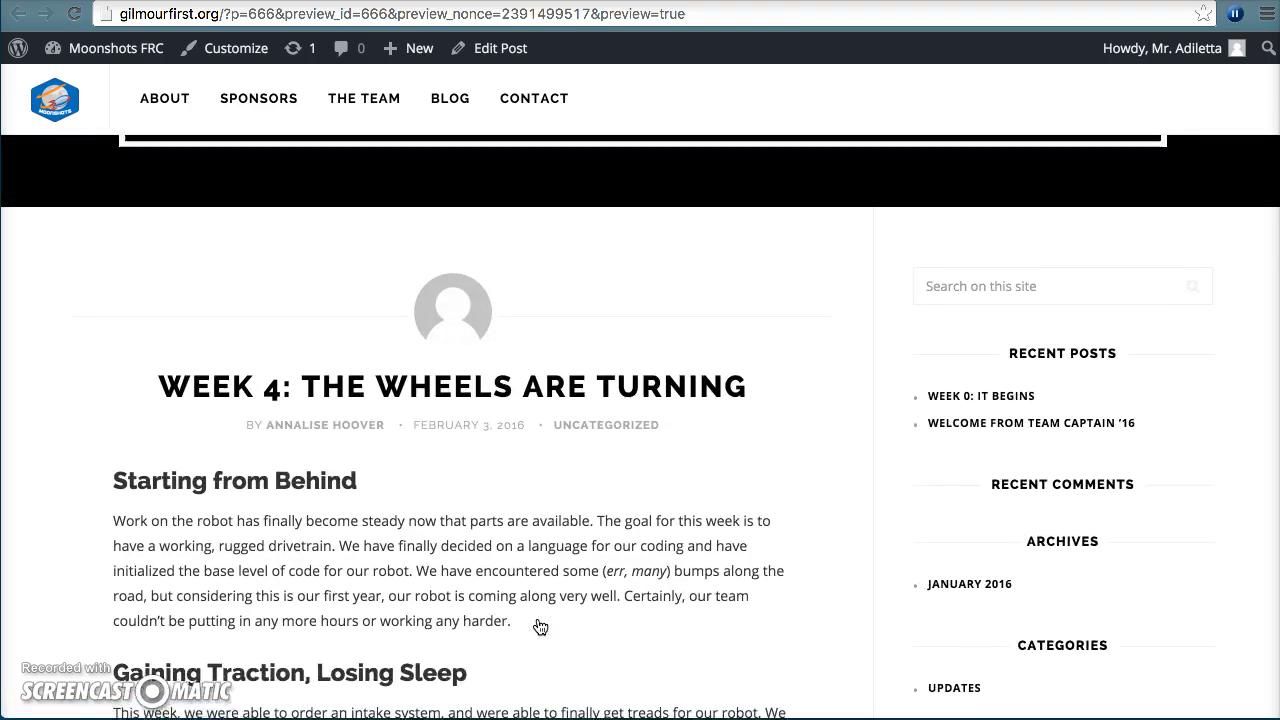
pyautogui.click(518, 411)
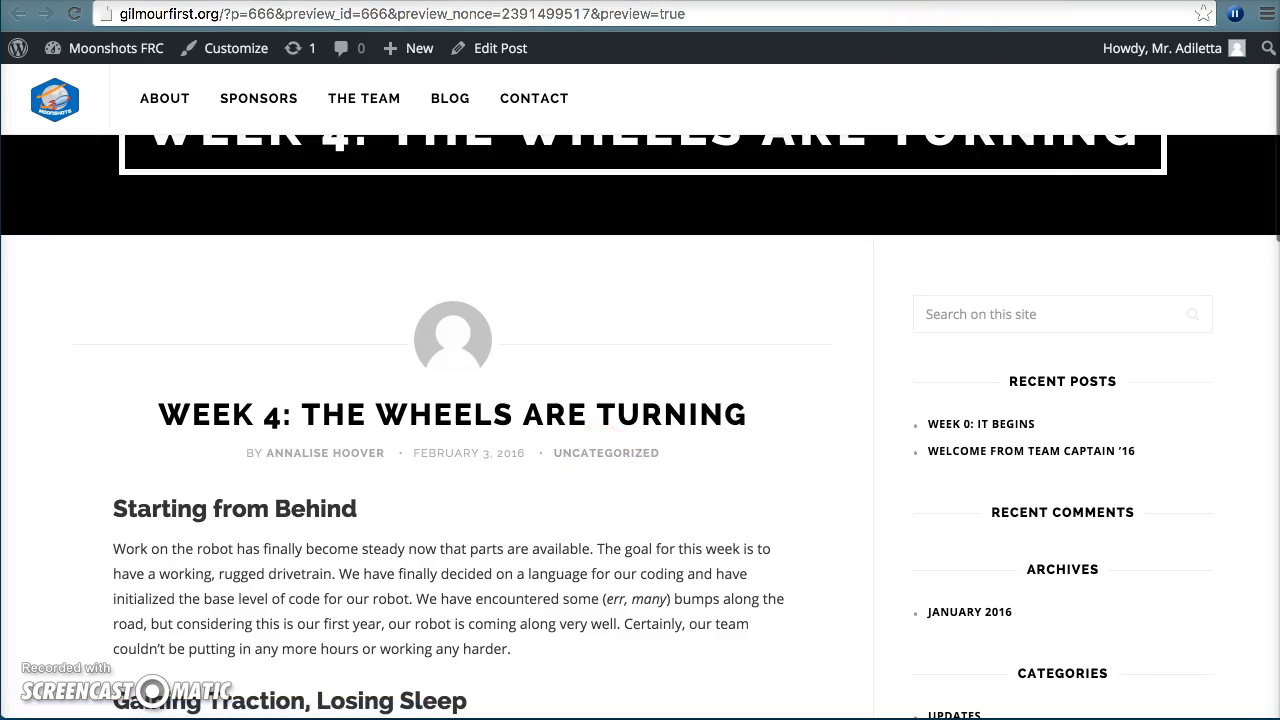
# Return to the post editor, save the draft, and shorten the permalink slug to week-4.
pyautogui.hotkey('ctrl', 'shift', 'Tab')
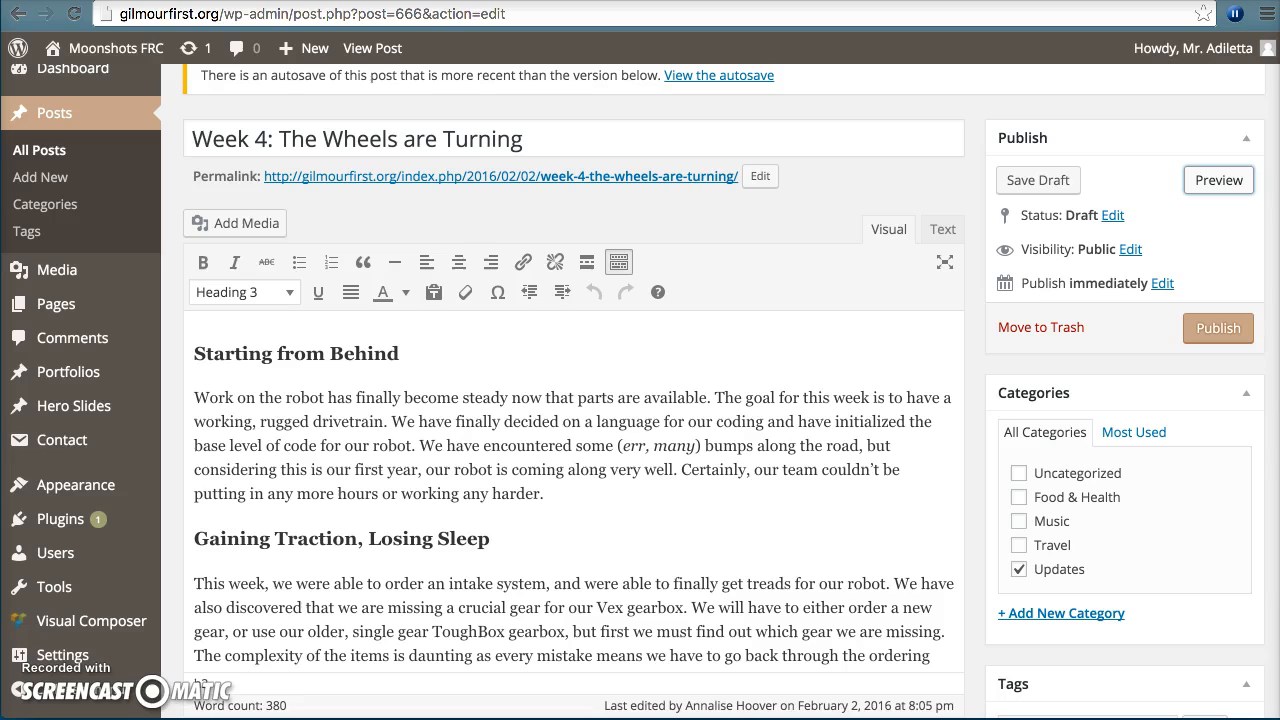
pyautogui.click(1038, 182)
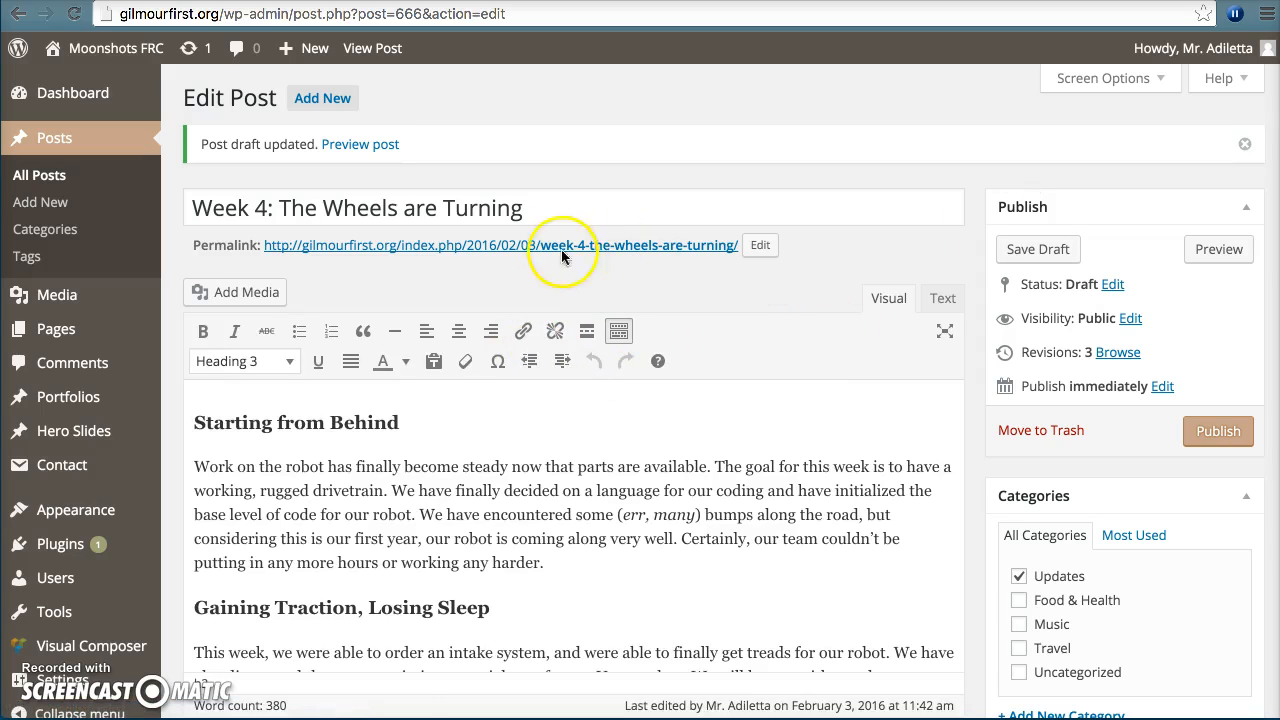
pyautogui.click(758, 246)
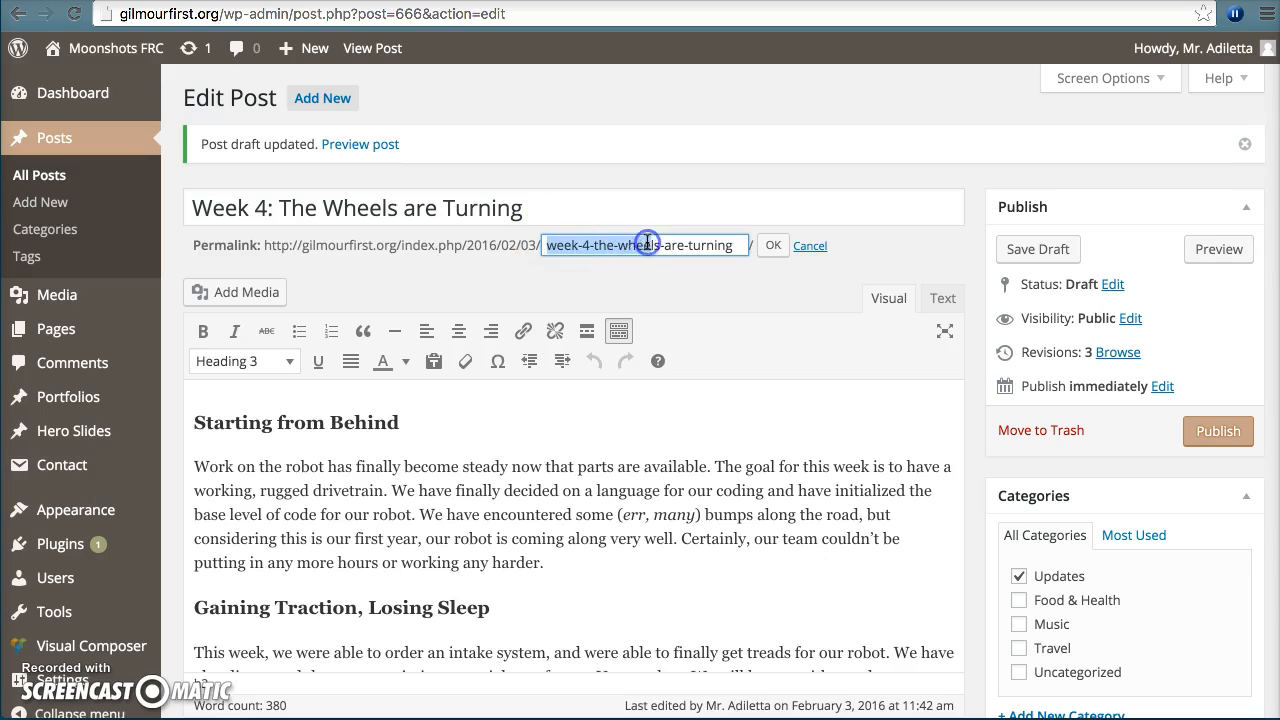
pyautogui.click(605, 244)
pyautogui.moveTo(590, 243); pyautogui.dragTo(690, 243)
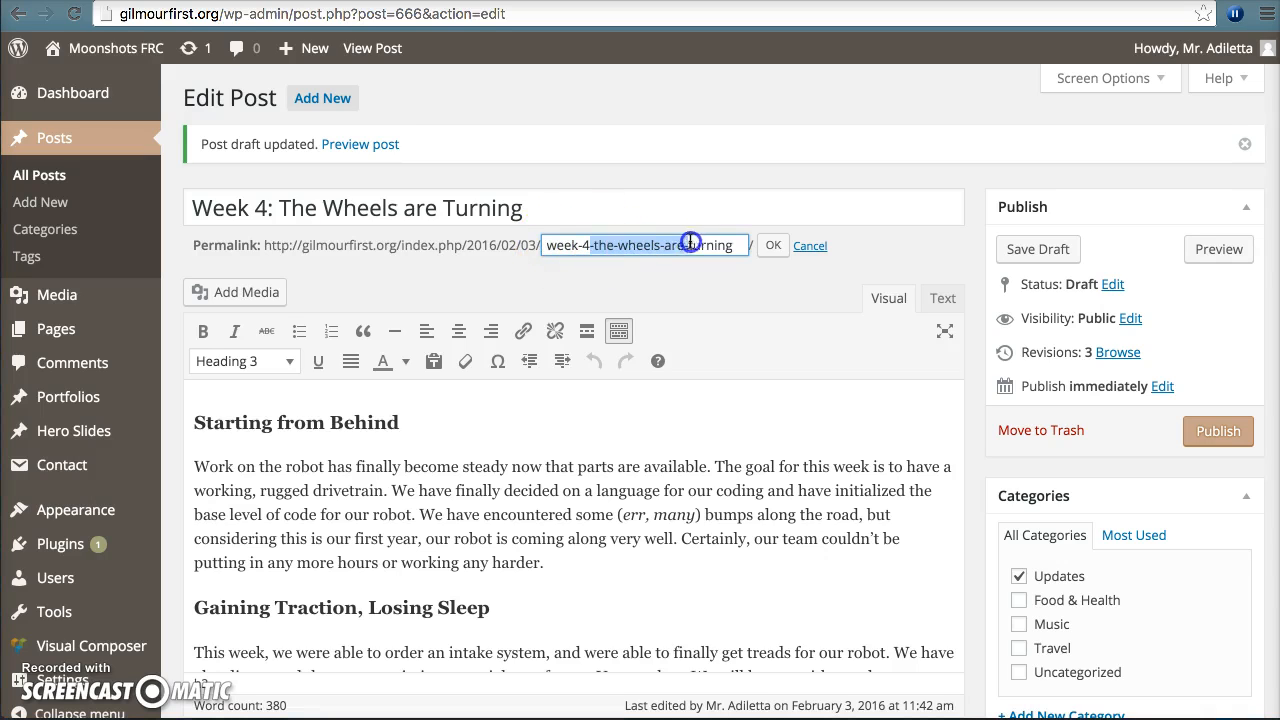
pyautogui.press('BackSpace')
pyautogui.click(773, 246)
pyautogui.click(771, 247)
pyautogui.click(757, 255)
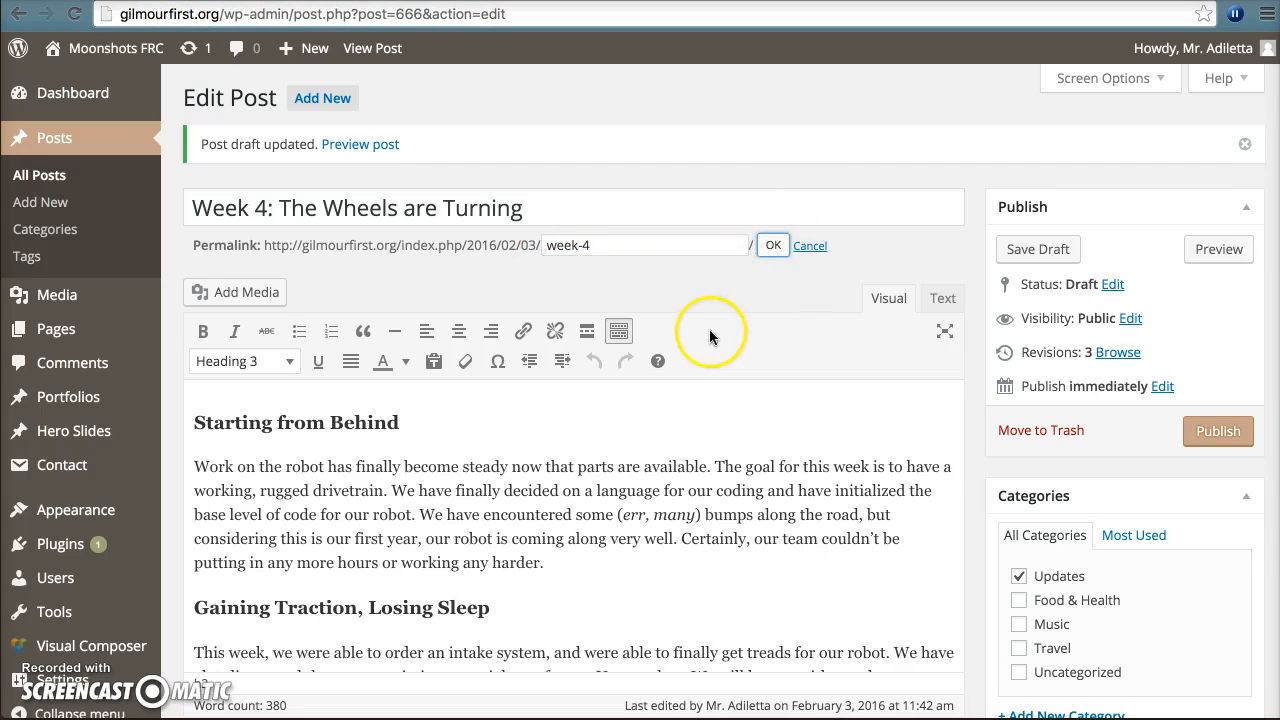
# Look over the post body in the editor, and check the blog team's group direct message in Slack.
pyautogui.scroll(-4, 591, 243)
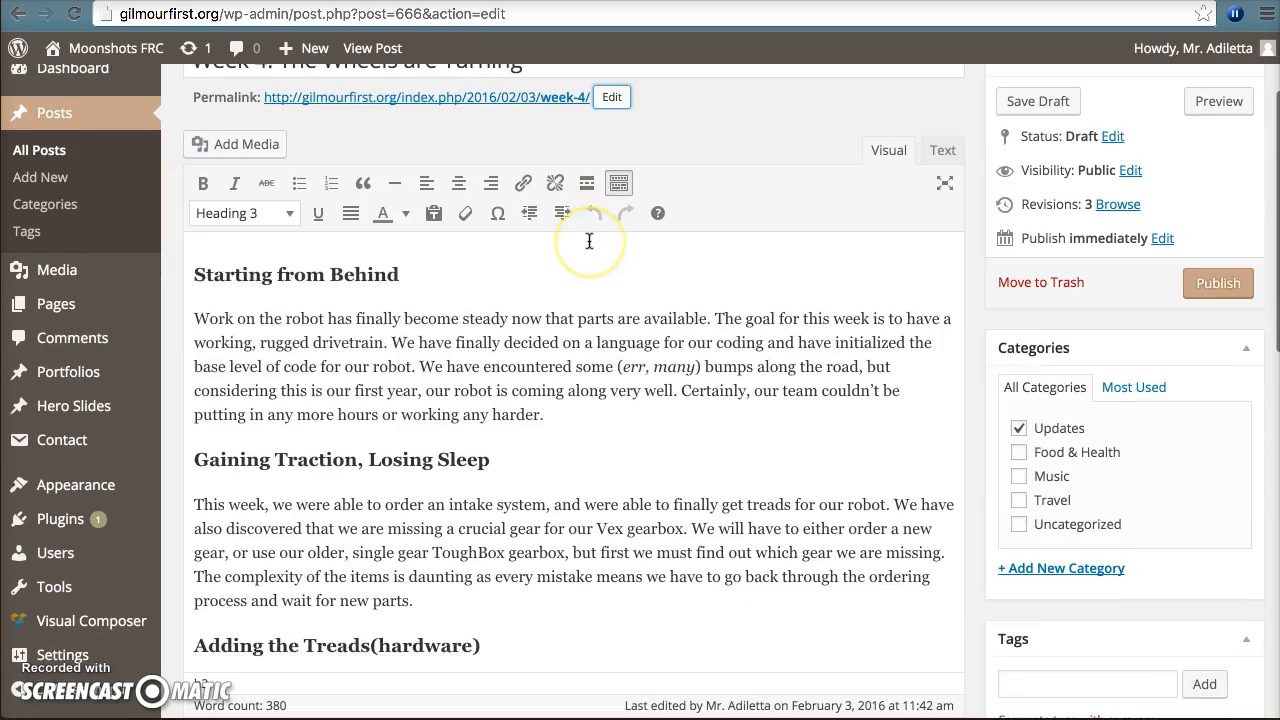
pyautogui.scroll(-3, 589, 241)
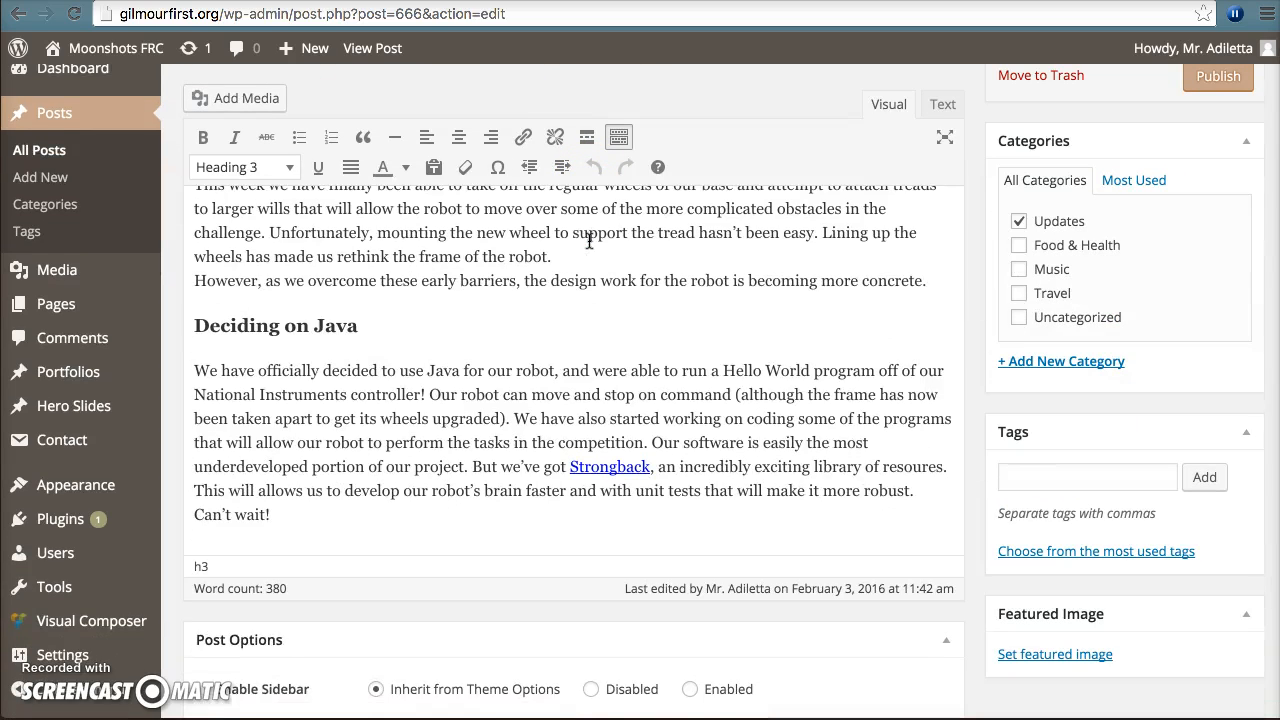
pyautogui.scroll(2, 589, 241)
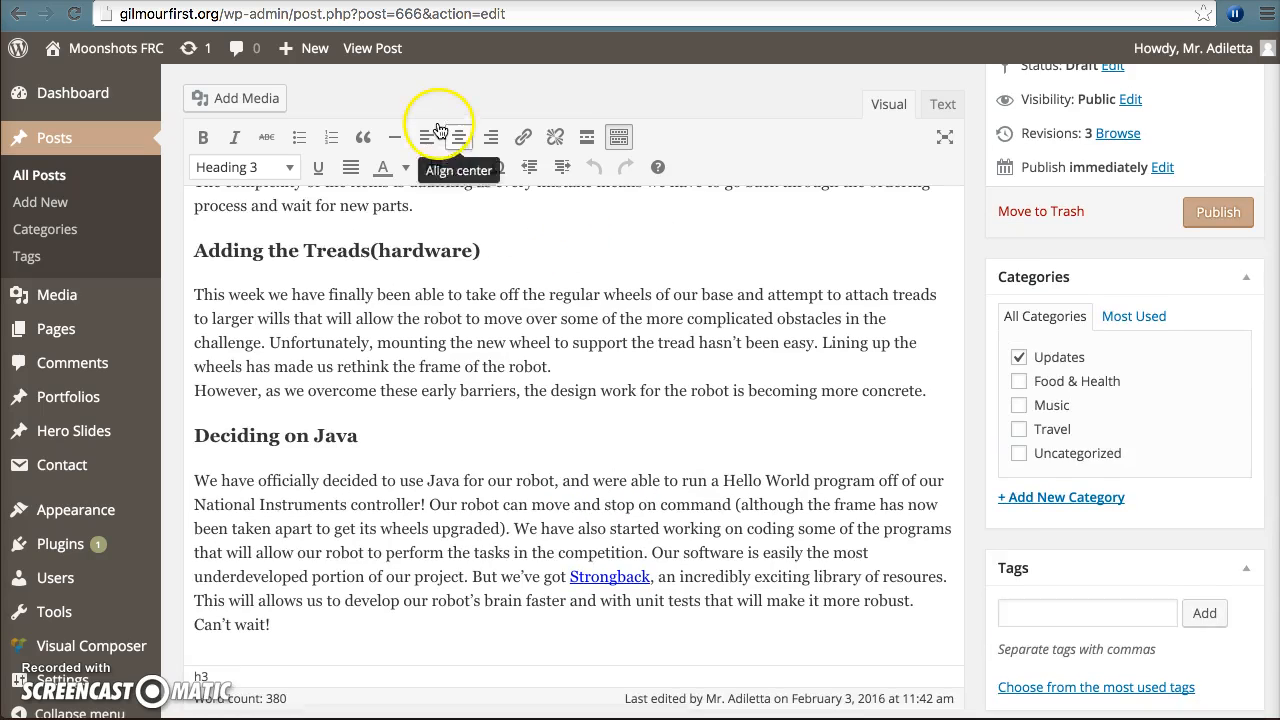
pyautogui.scroll(4, 401, 458)
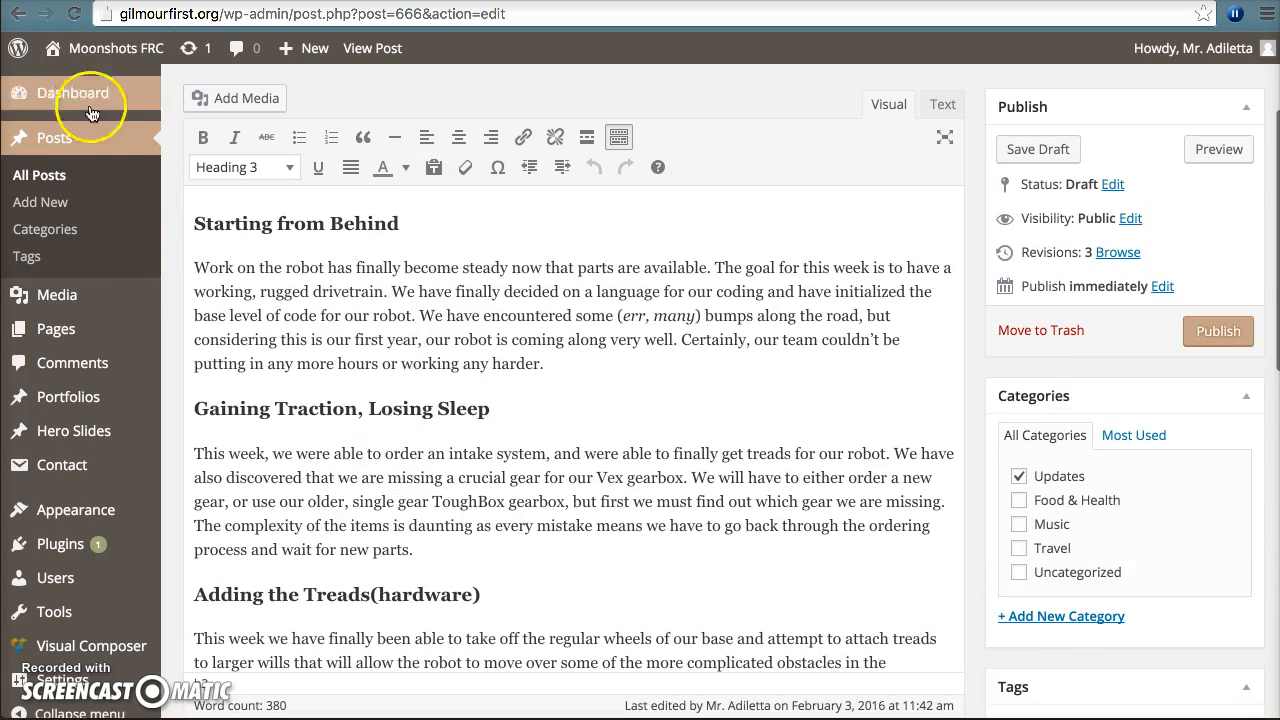
pyautogui.scroll(2, 243, 210)
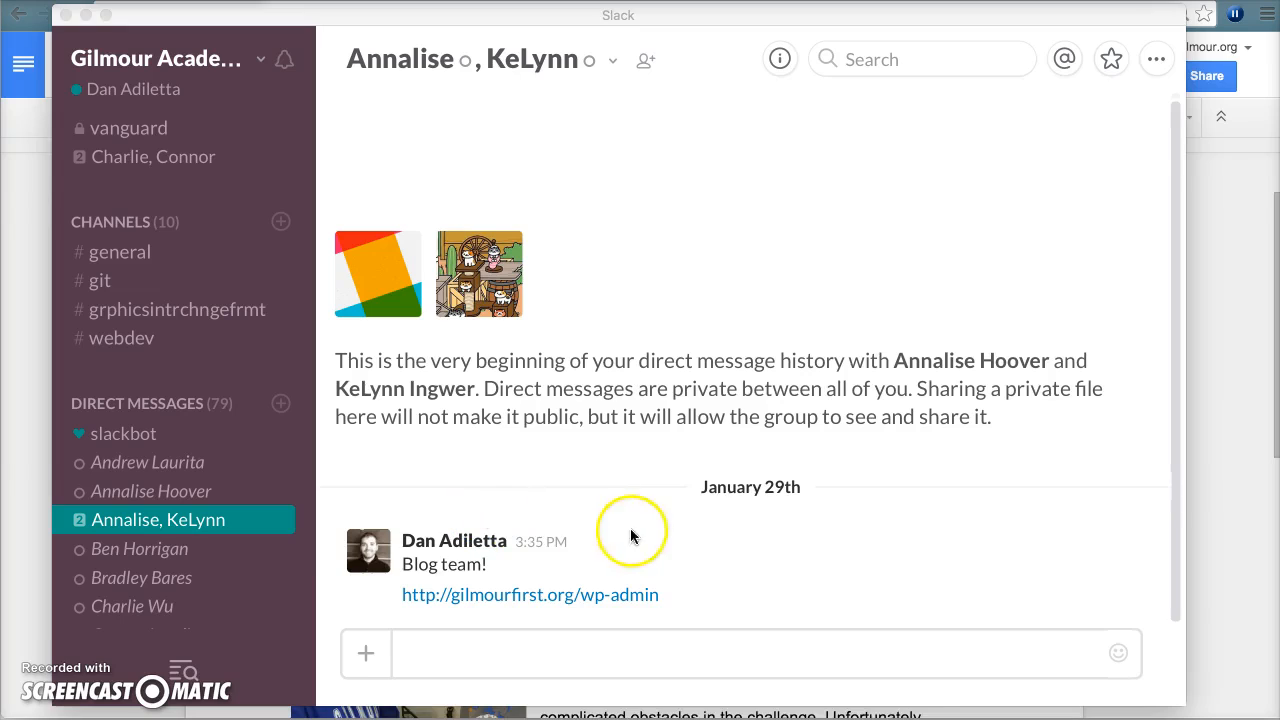
pyautogui.click(612, 535)
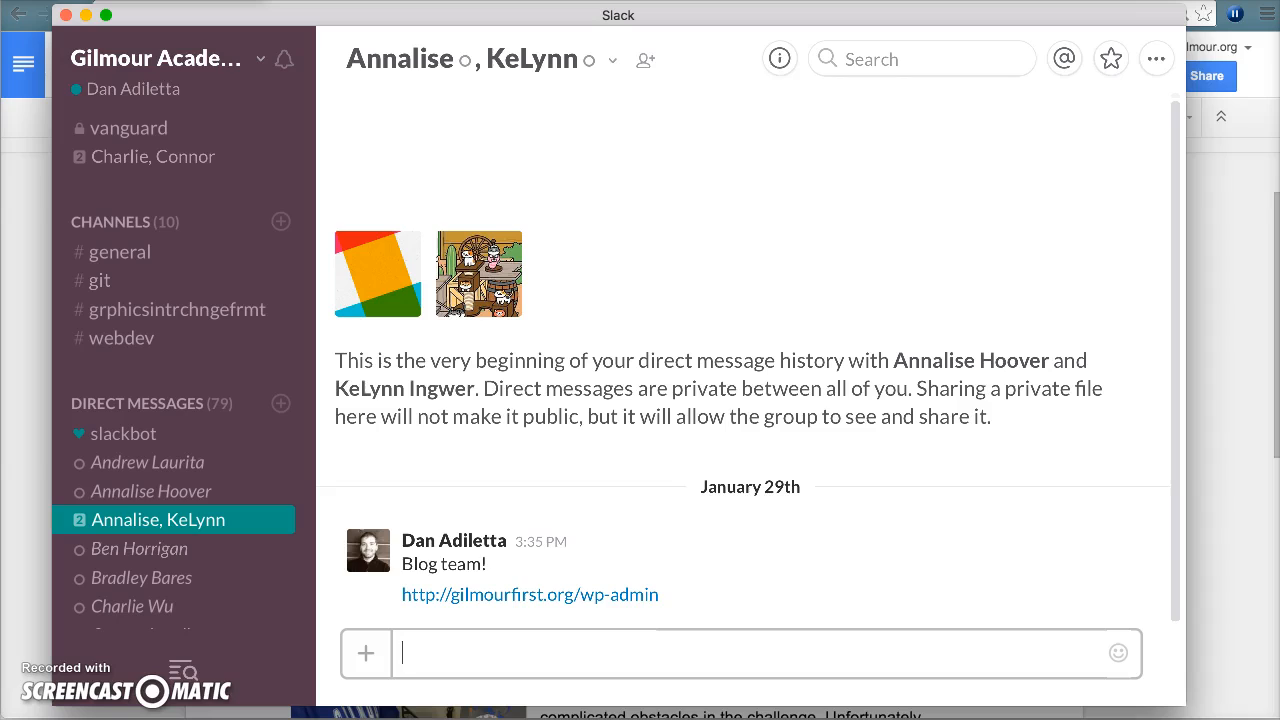
pyautogui.click(800, 1)
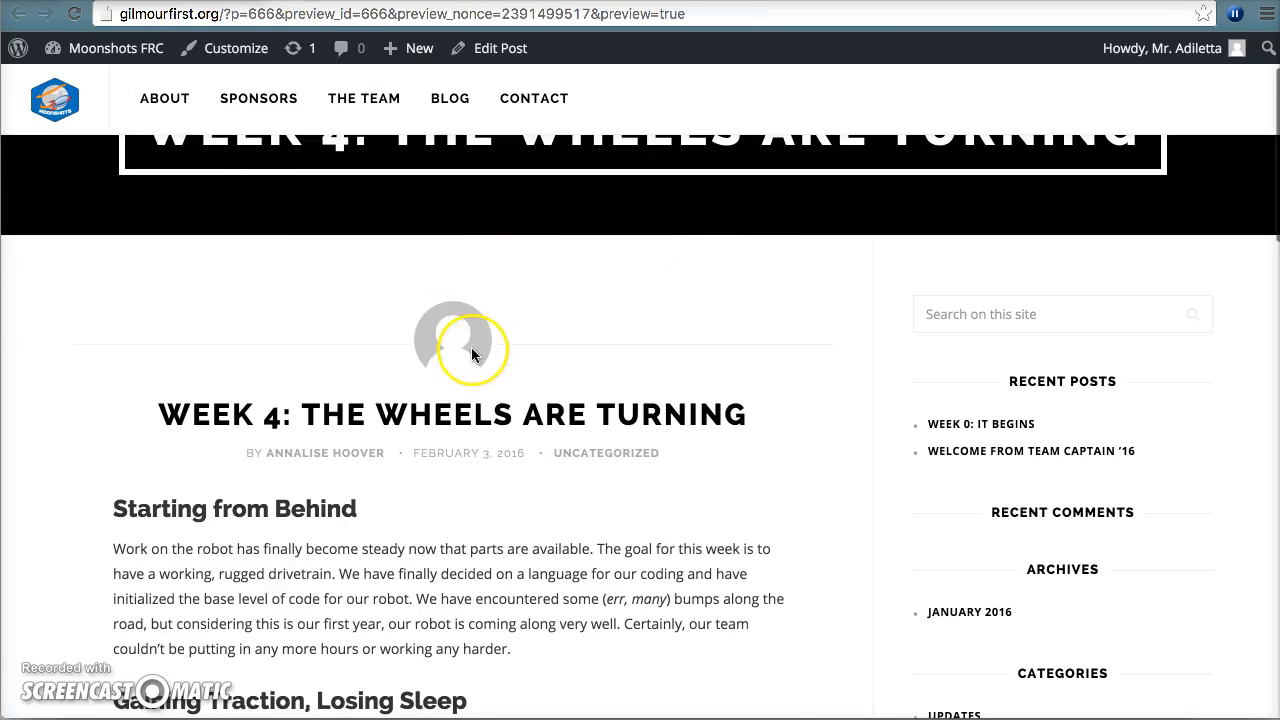
# Look through the Week 4 post preview and check the image dimensions in IMG_0051's attachment details in the site's media library.
pyautogui.scroll(-10, 471, 350)
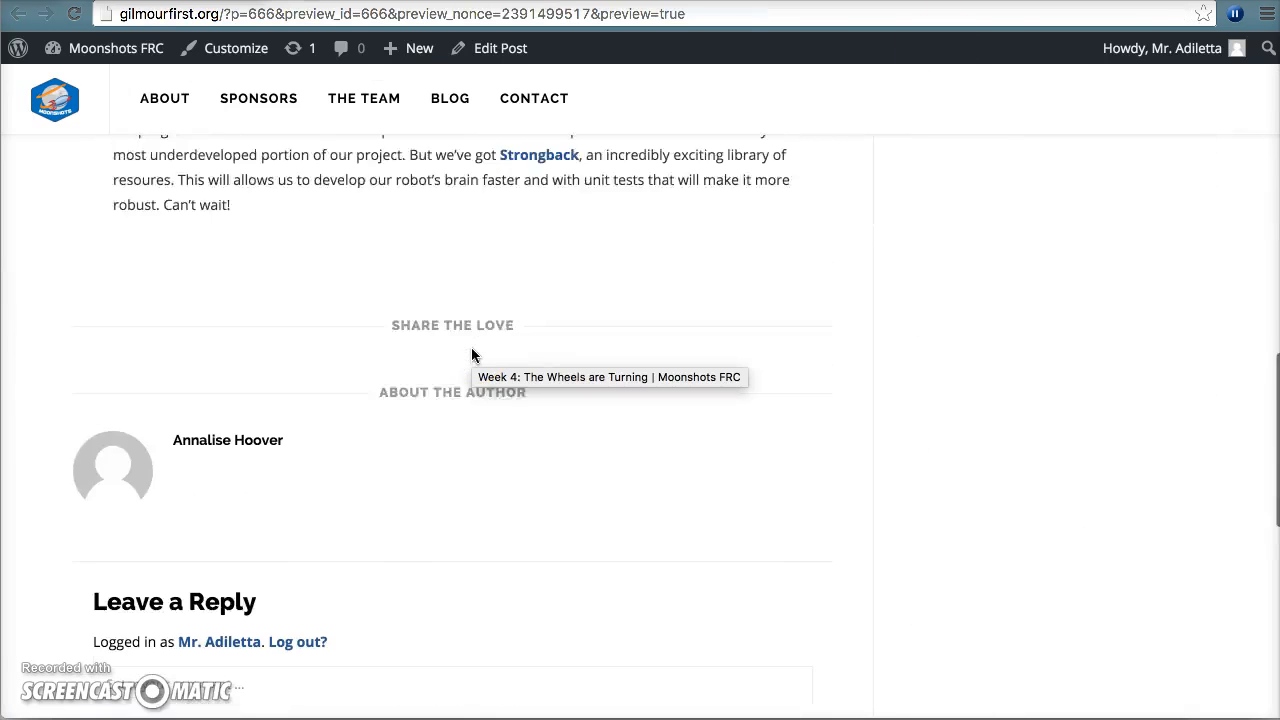
pyautogui.scroll(3, 471, 350)
pyautogui.scroll(8, 337, 309)
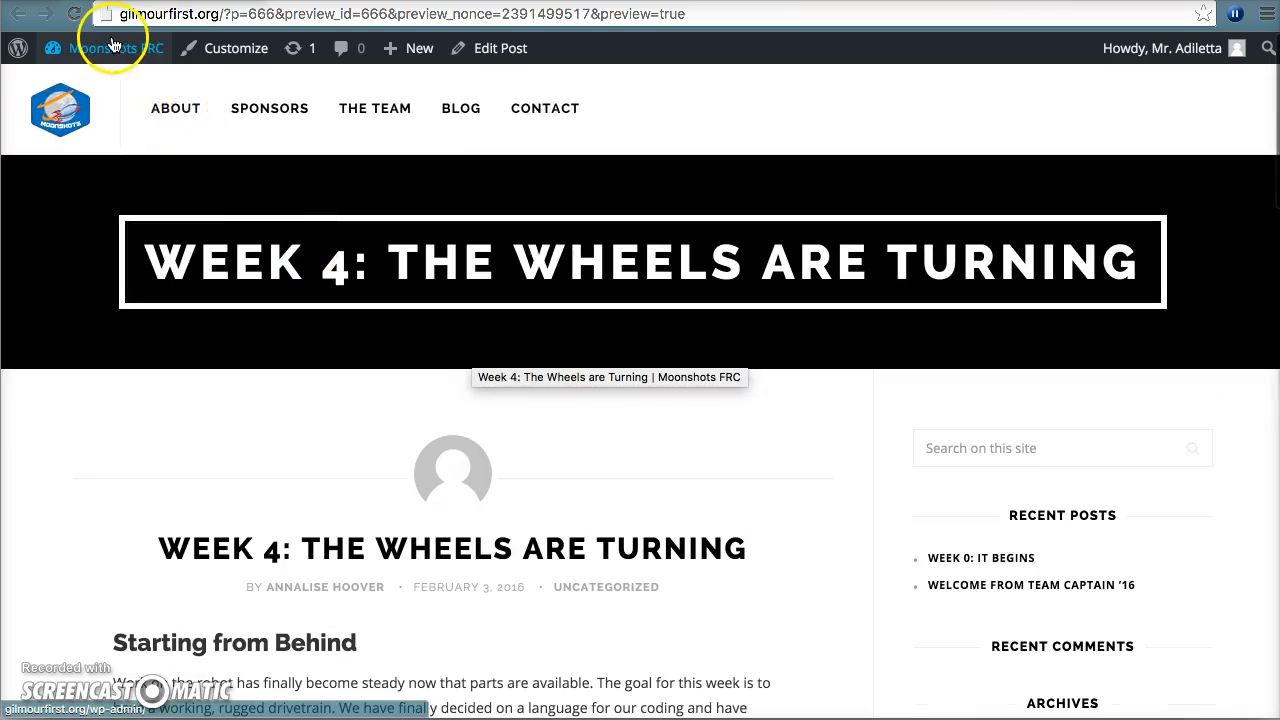
pyautogui.moveTo(113, 47)
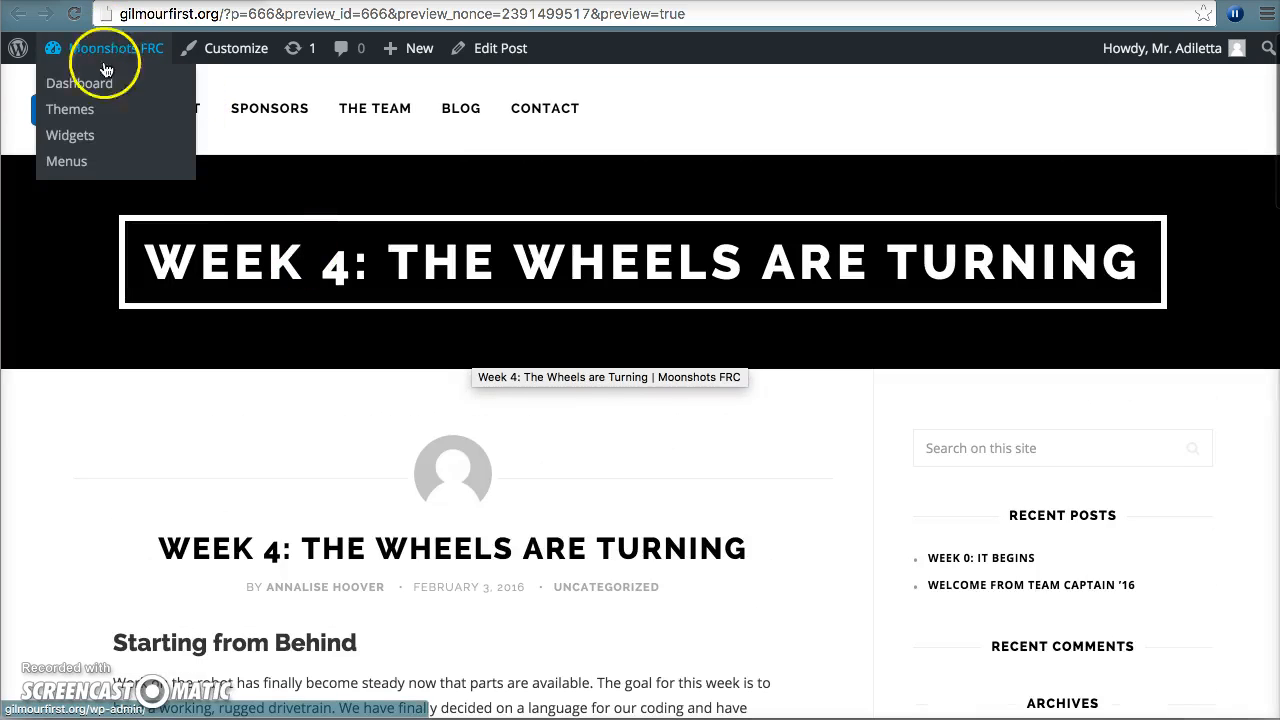
pyautogui.click(85, 83)
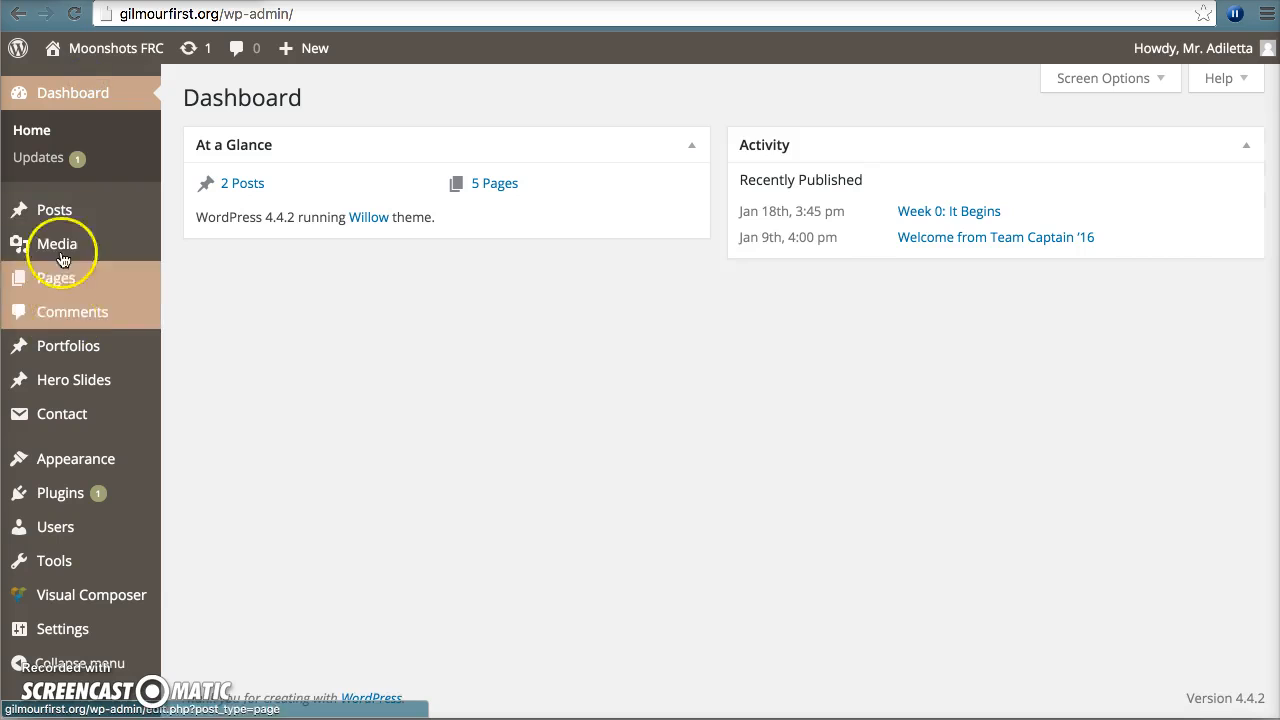
pyautogui.click(62, 240)
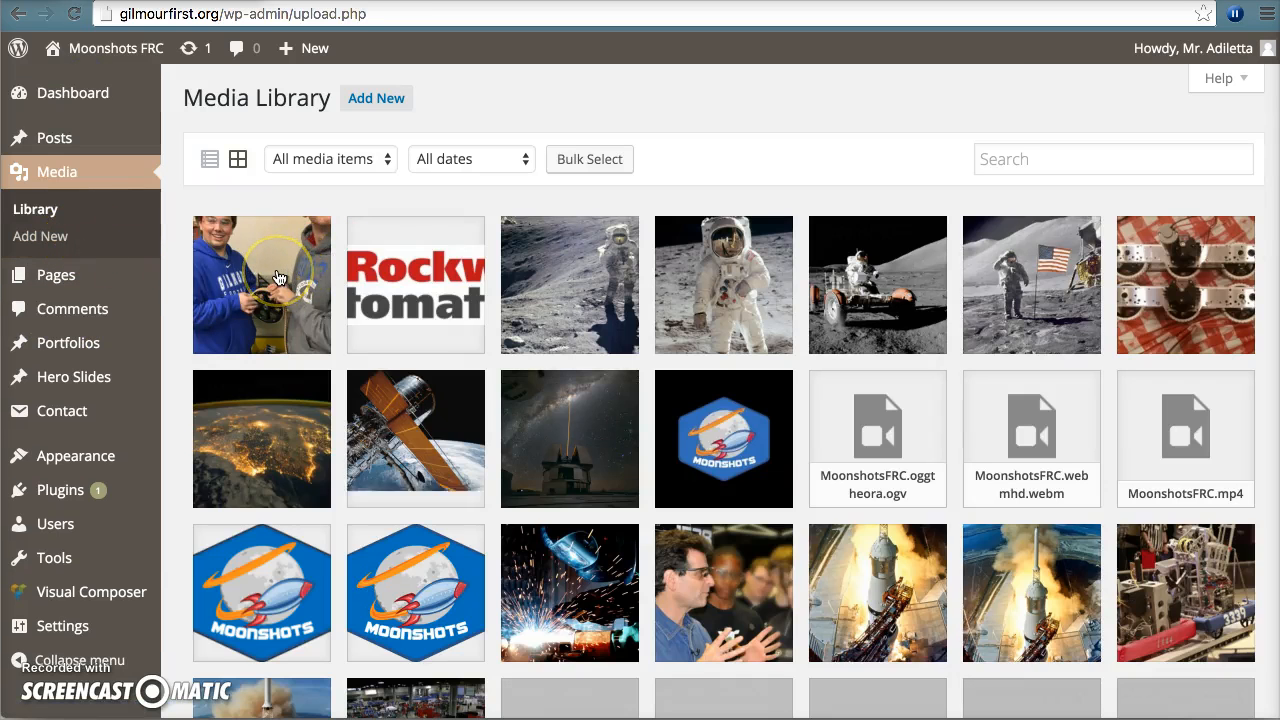
pyautogui.click(278, 278)
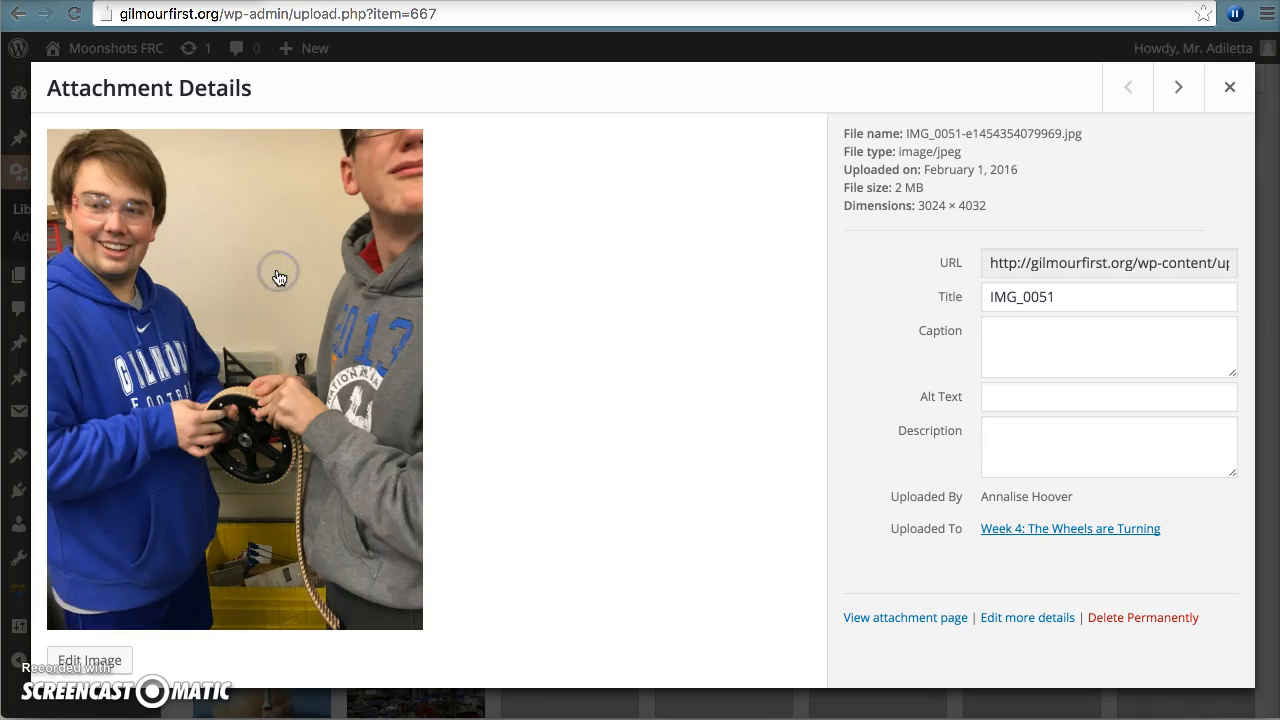
pyautogui.moveTo(920, 205); pyautogui.dragTo(984, 206)
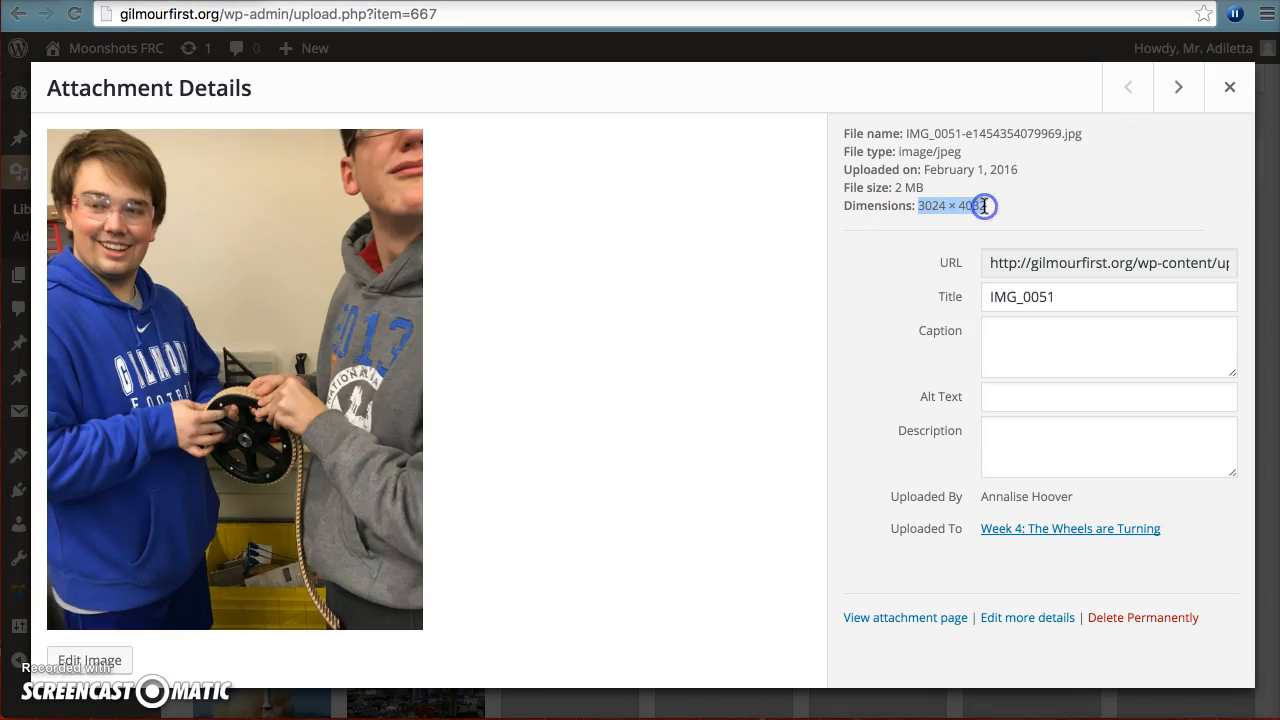
pyautogui.click(1230, 88)
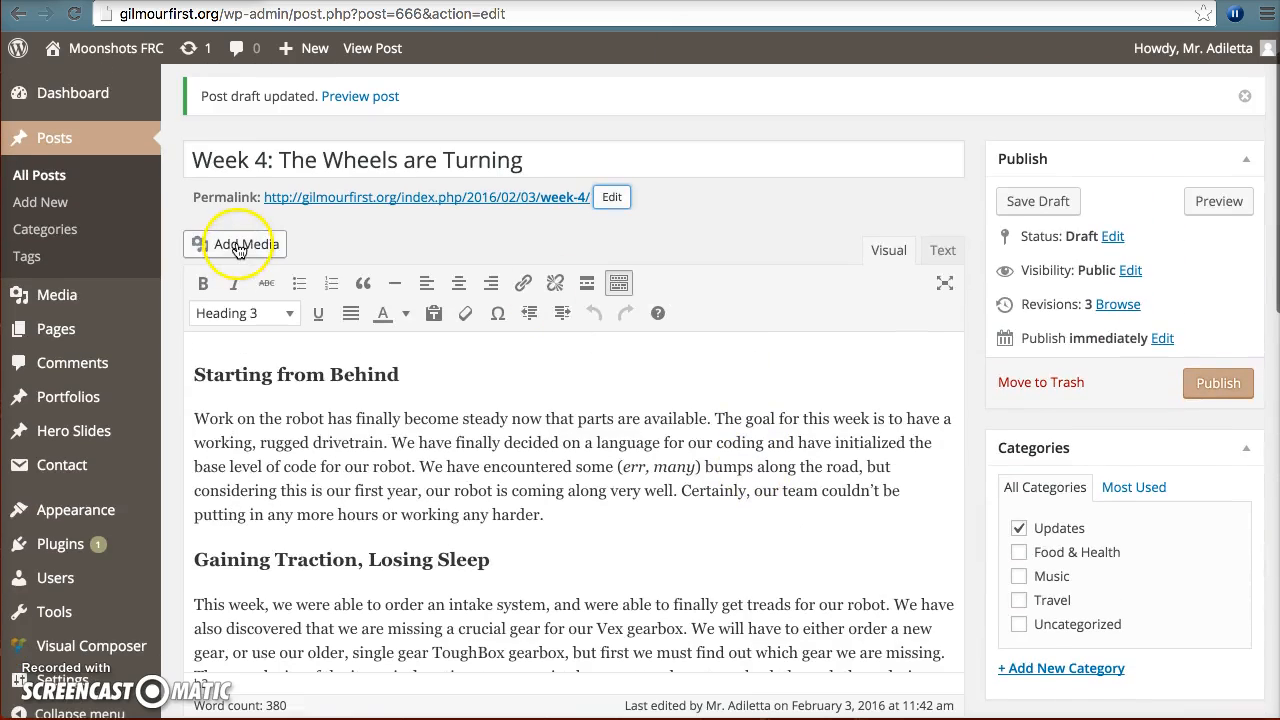
# In the Week 4 post editor, choose IMG_0051 as media to insert, at Large size, with right alignment and no link.
pyautogui.click(238, 248)
pyautogui.click(314, 303)
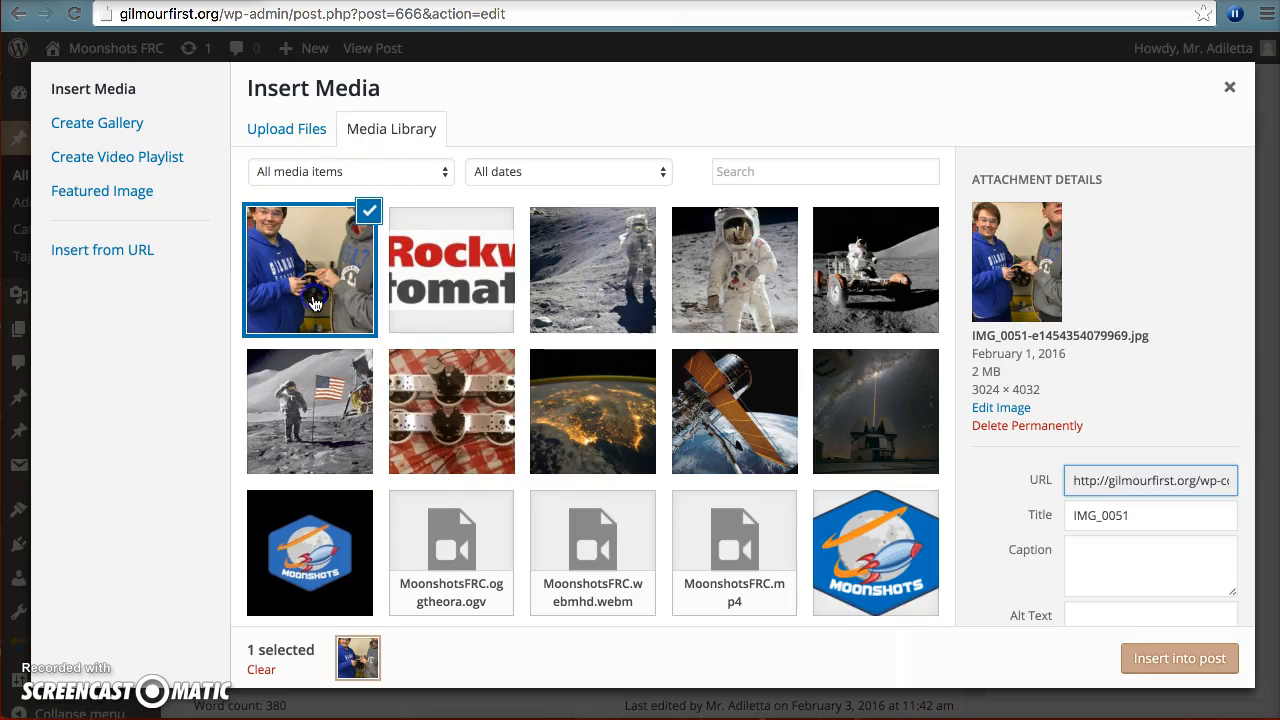
pyautogui.scroll(-3, 1188, 359)
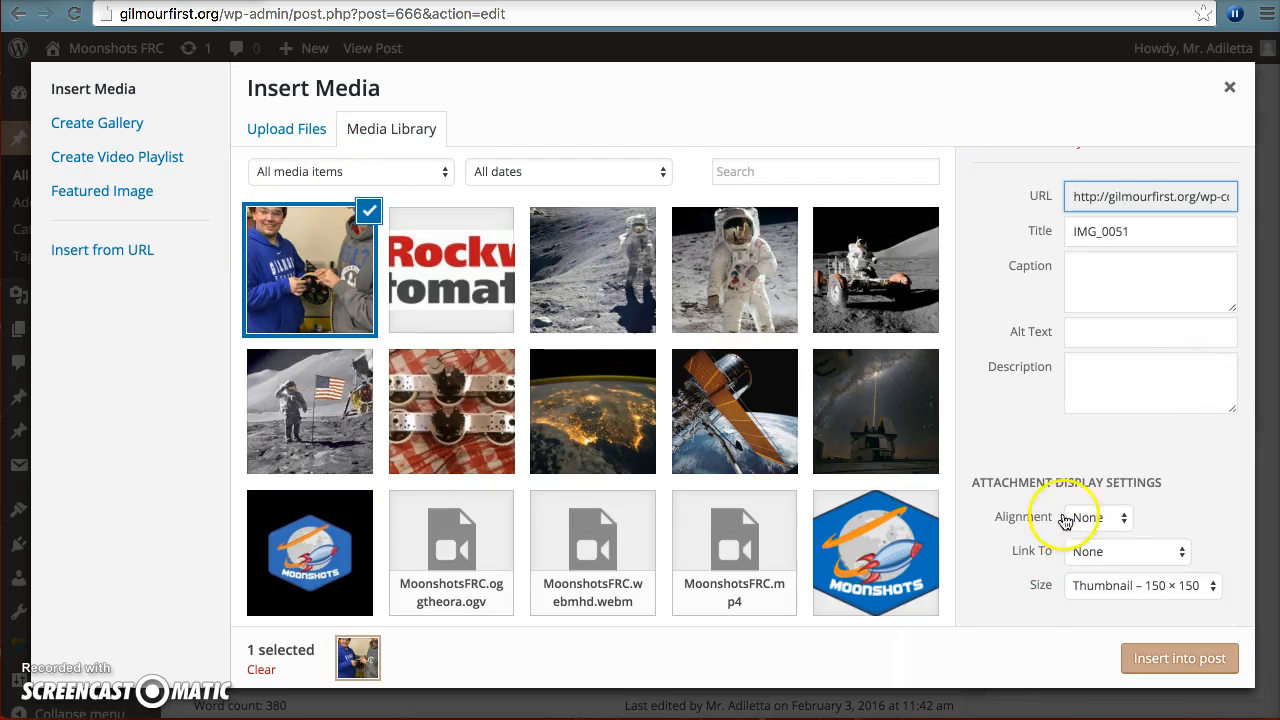
pyautogui.click(1104, 585)
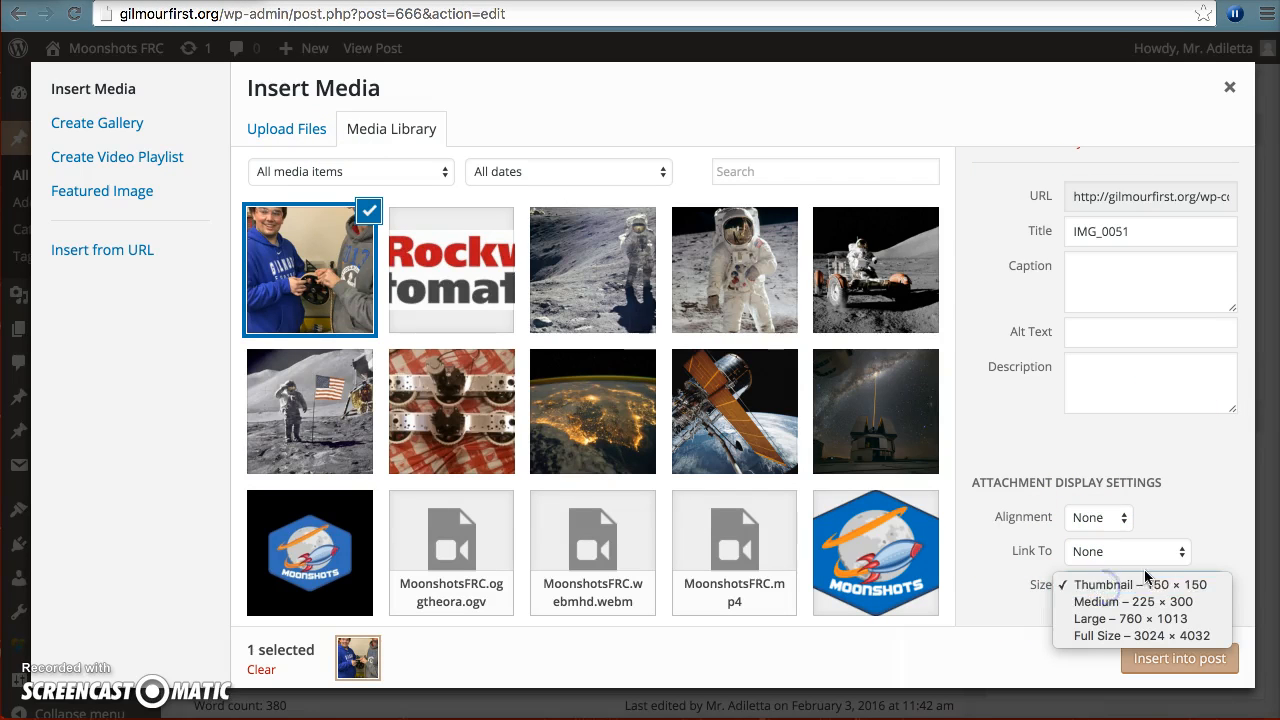
pyautogui.click(1118, 619)
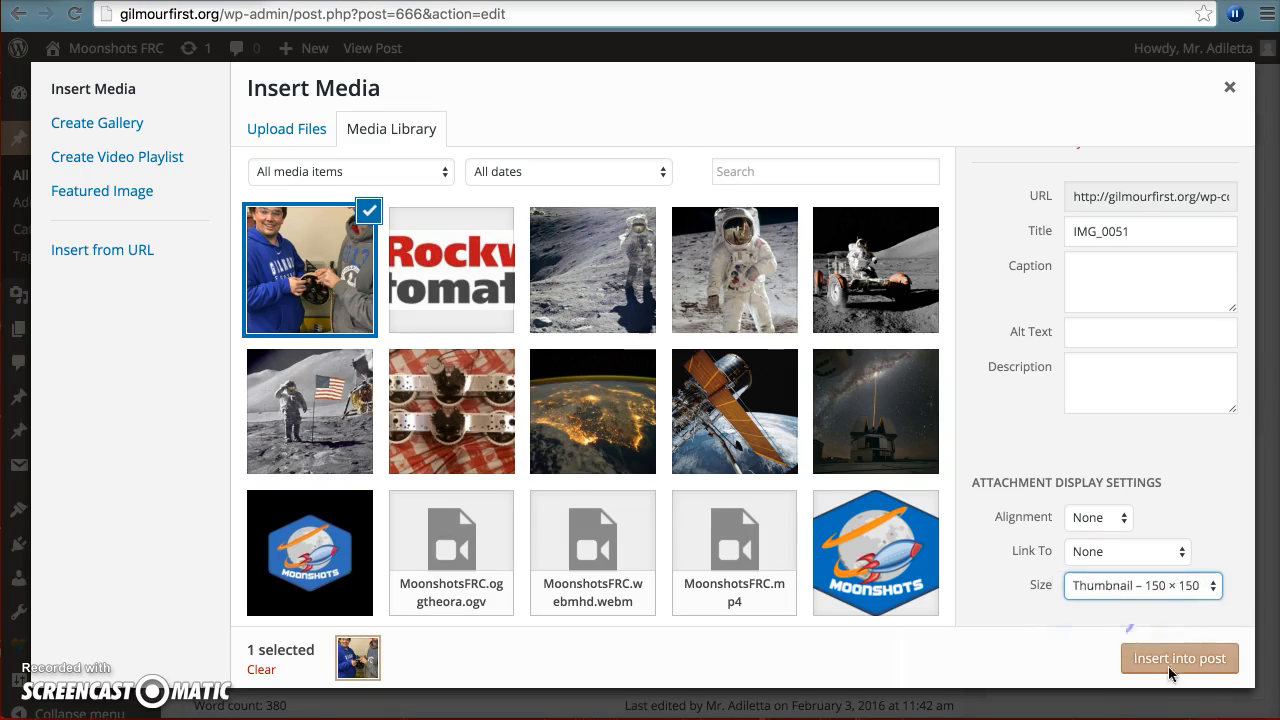
pyautogui.click(1106, 555)
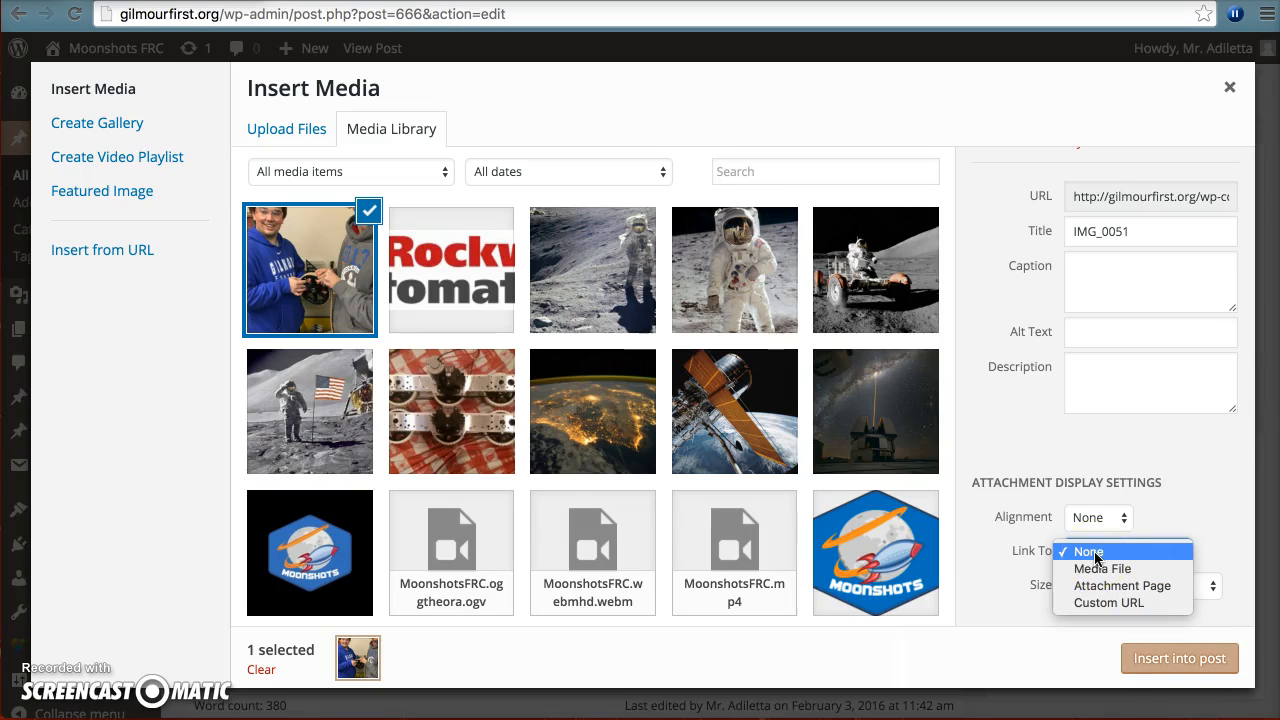
pyautogui.click(1090, 552)
pyautogui.click(1103, 517)
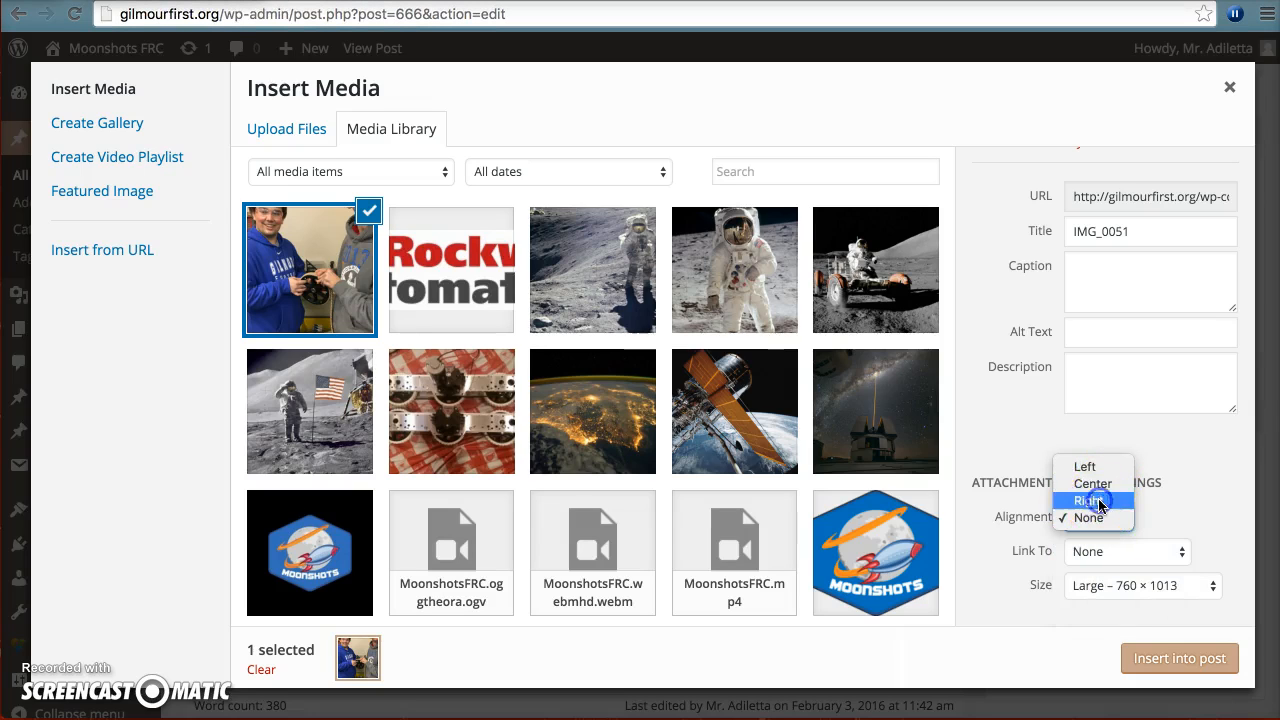
pyautogui.click(1099, 502)
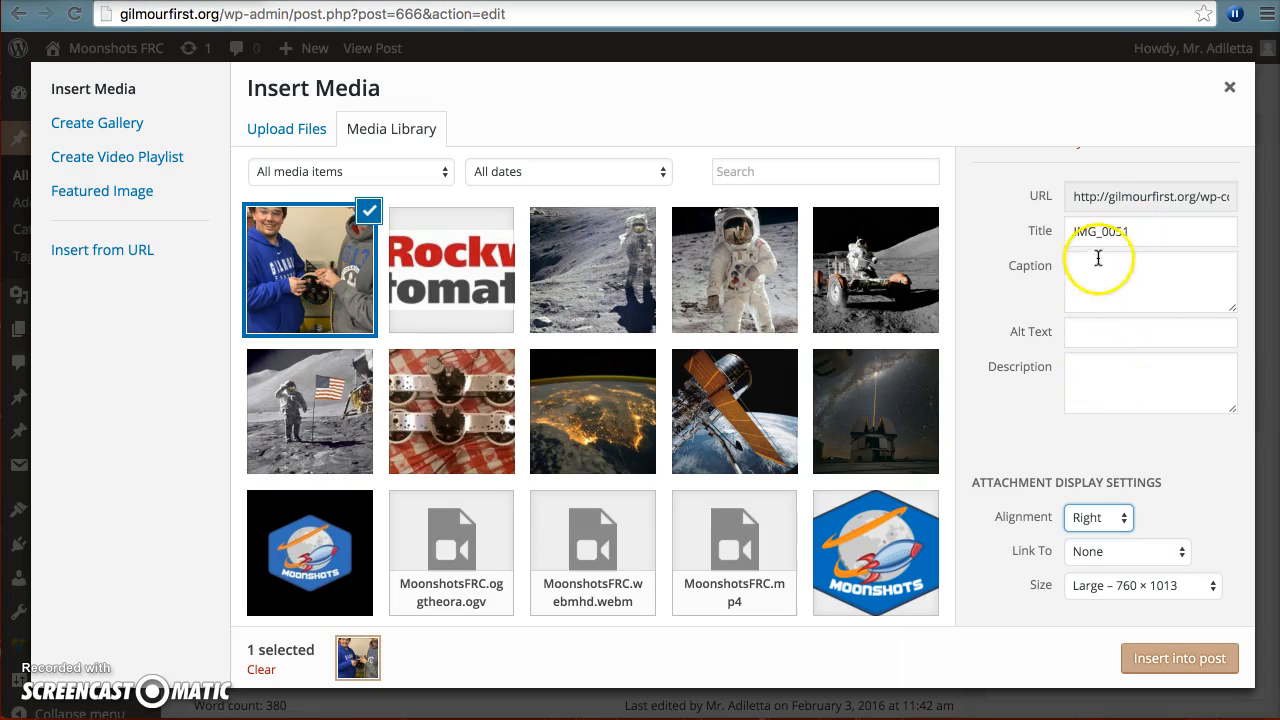
# Retitle the selected photo "Adding Treds" and insert it into the post under the Starting from Behind heading.
pyautogui.moveTo(1141, 233); pyautogui.dragTo(1033, 237)
pyautogui.scroll(4, 954, 350)
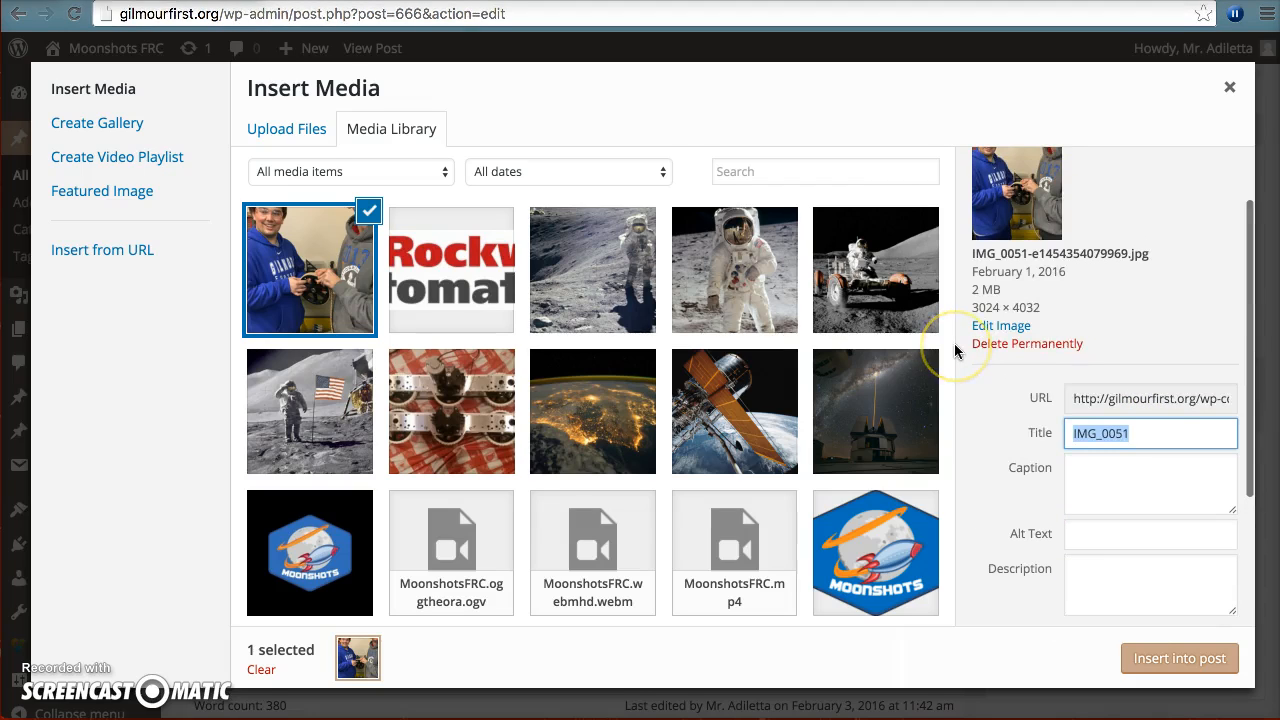
pyautogui.write('Adding ')
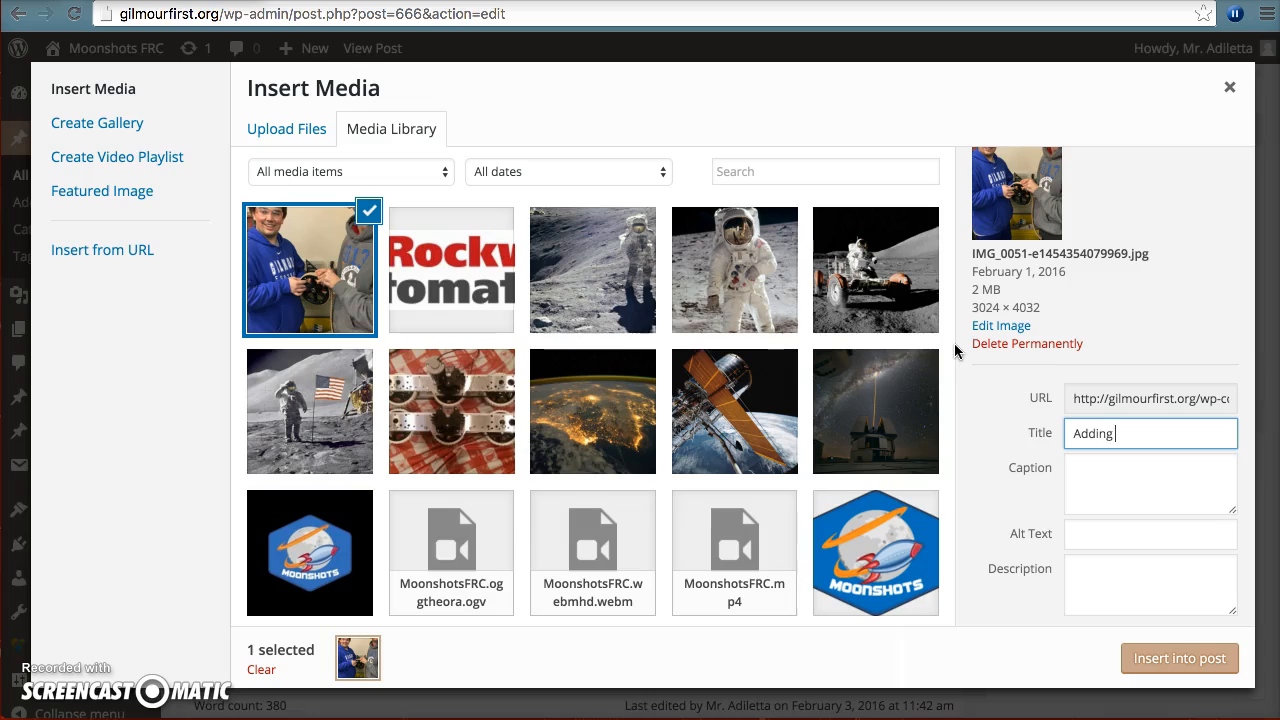
pyautogui.write('Treds')
pyautogui.click(1068, 465)
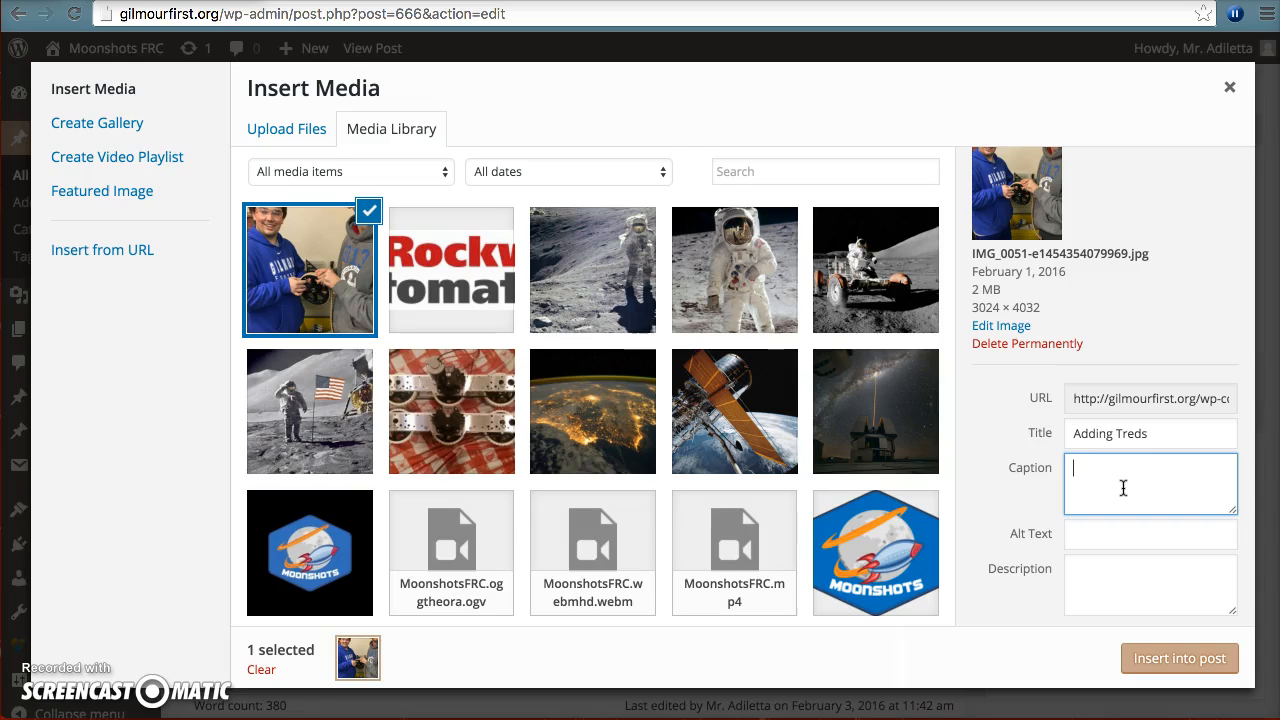
pyautogui.scroll(2, 1123, 488)
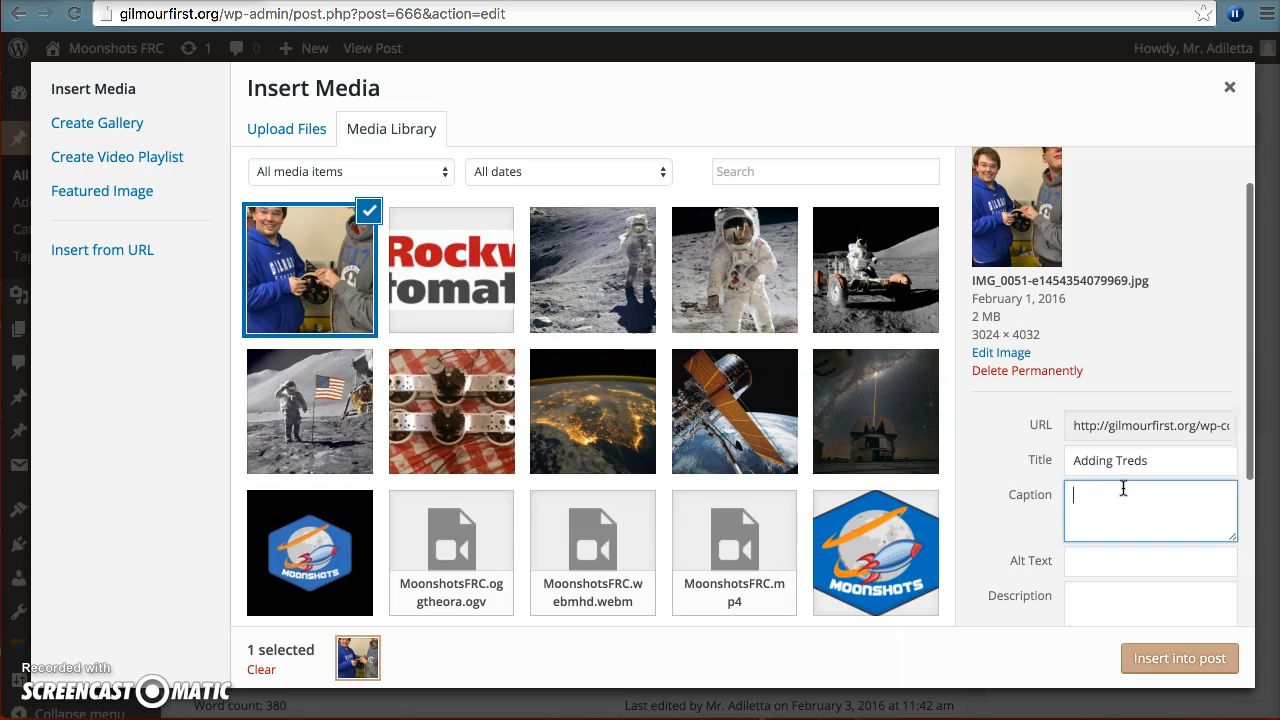
pyautogui.scroll(-3, 1123, 488)
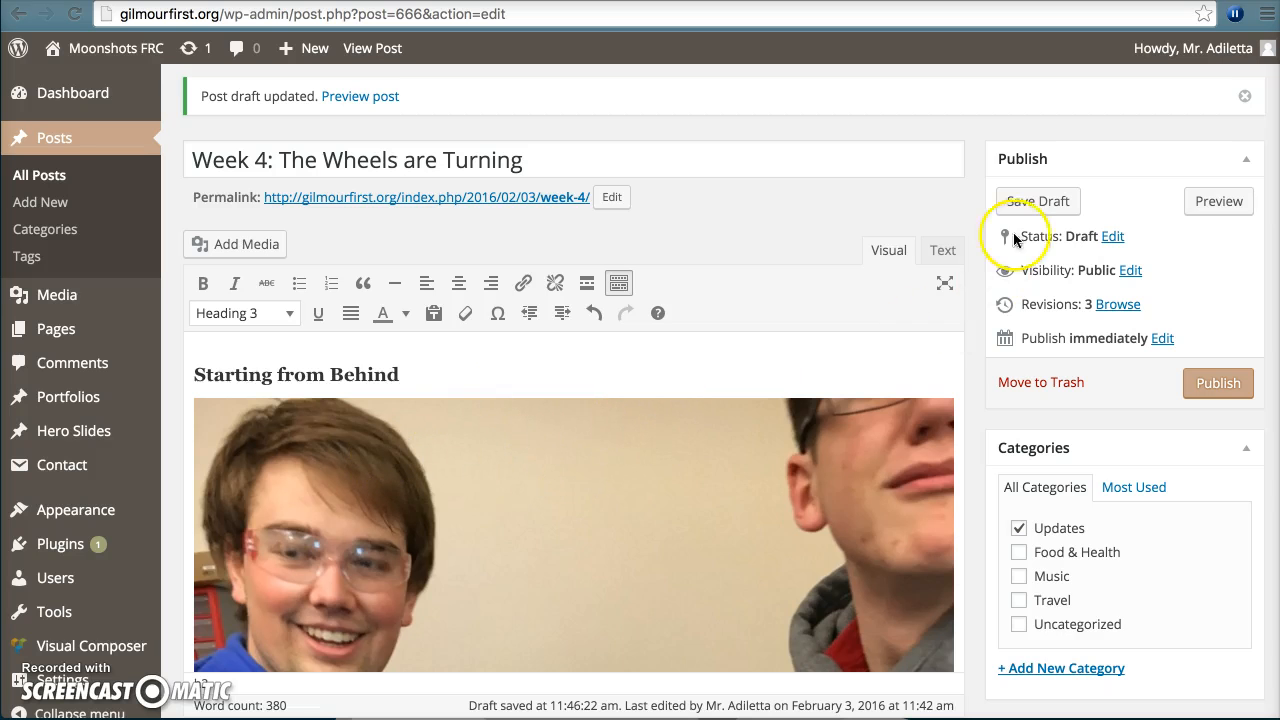
# Preview the Week 4 post and examine the size and placement of the inserted photo relative to the text.
pyautogui.click(1233, 203)
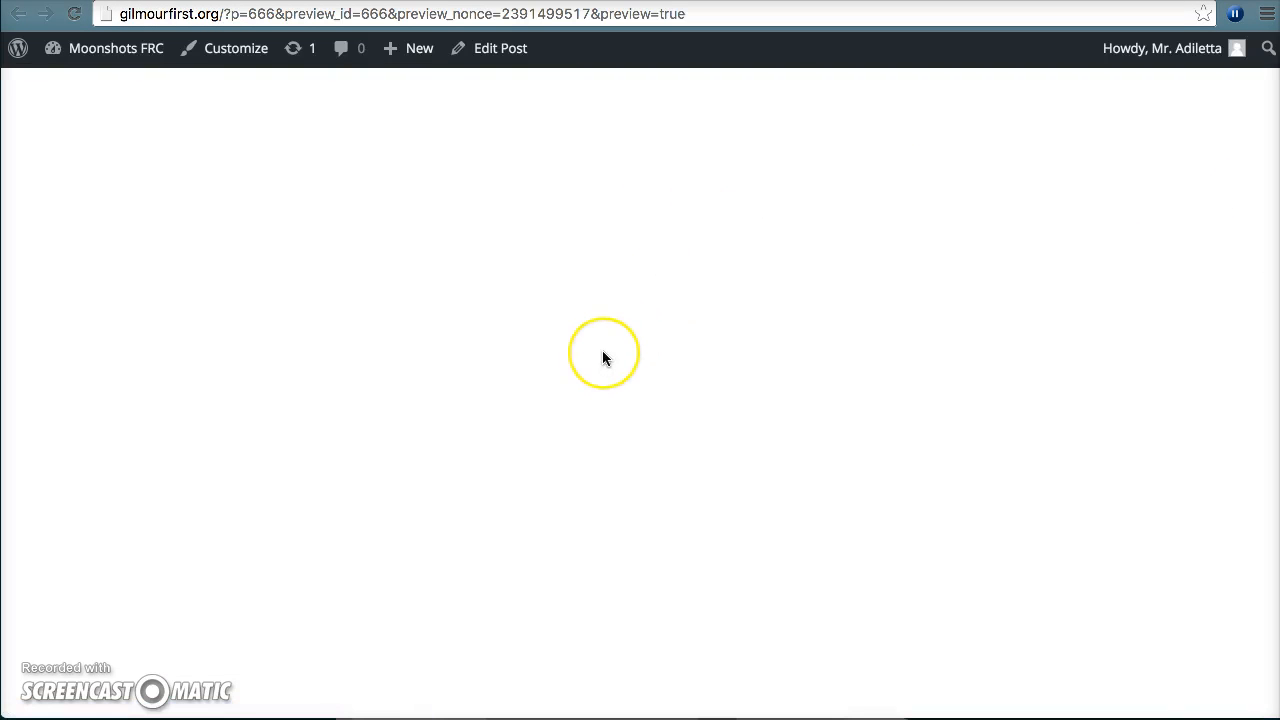
pyautogui.scroll(15, 602, 358)
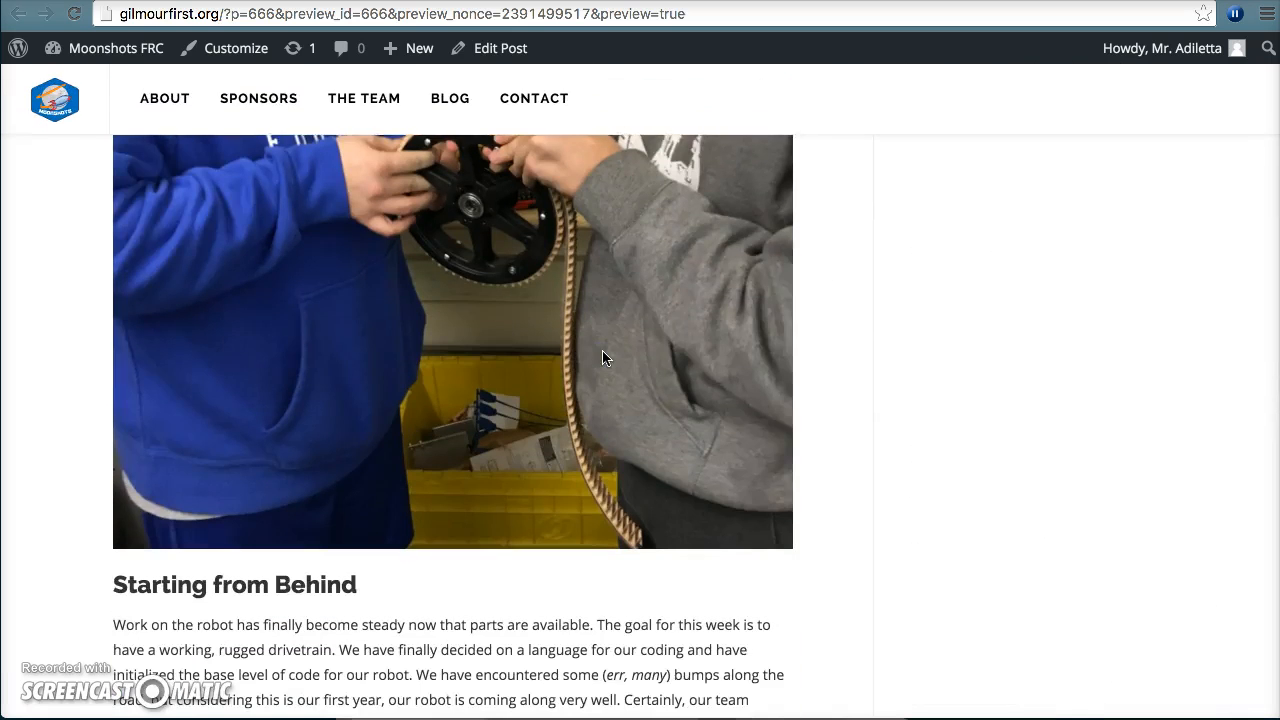
pyautogui.scroll(-4, 602, 358)
pyautogui.scroll(-10, 602, 358)
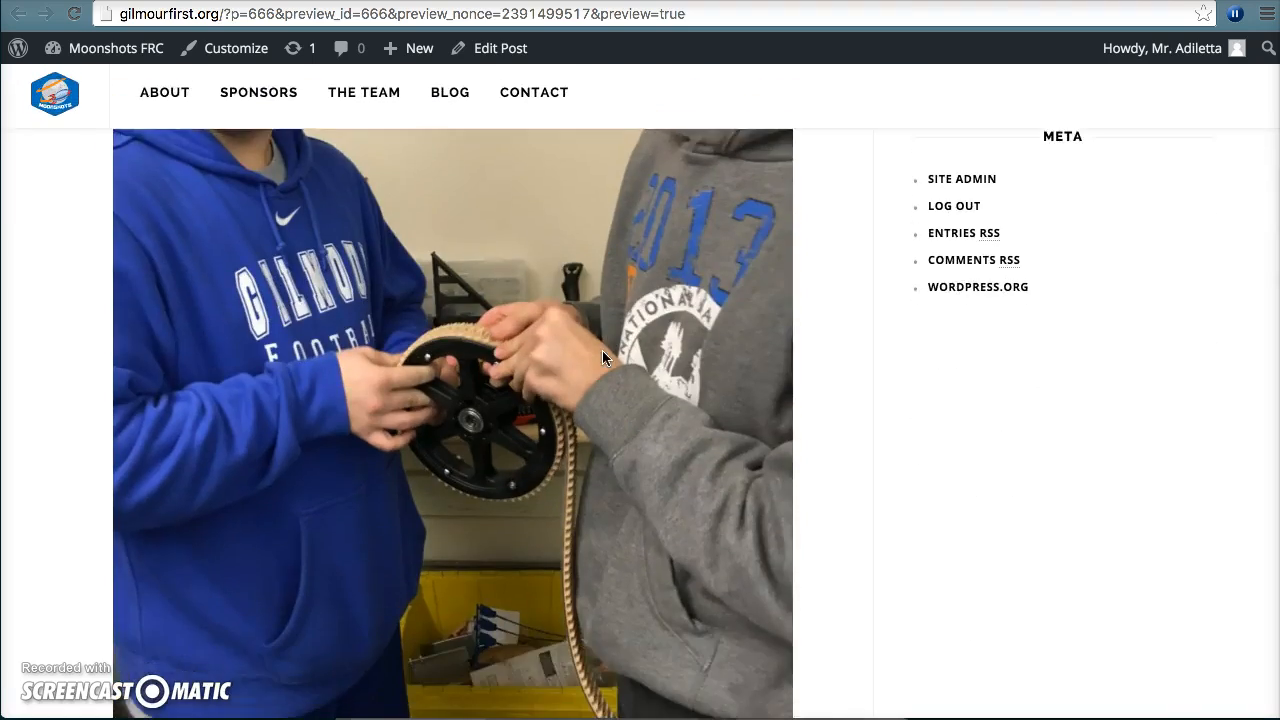
pyautogui.scroll(10, 602, 358)
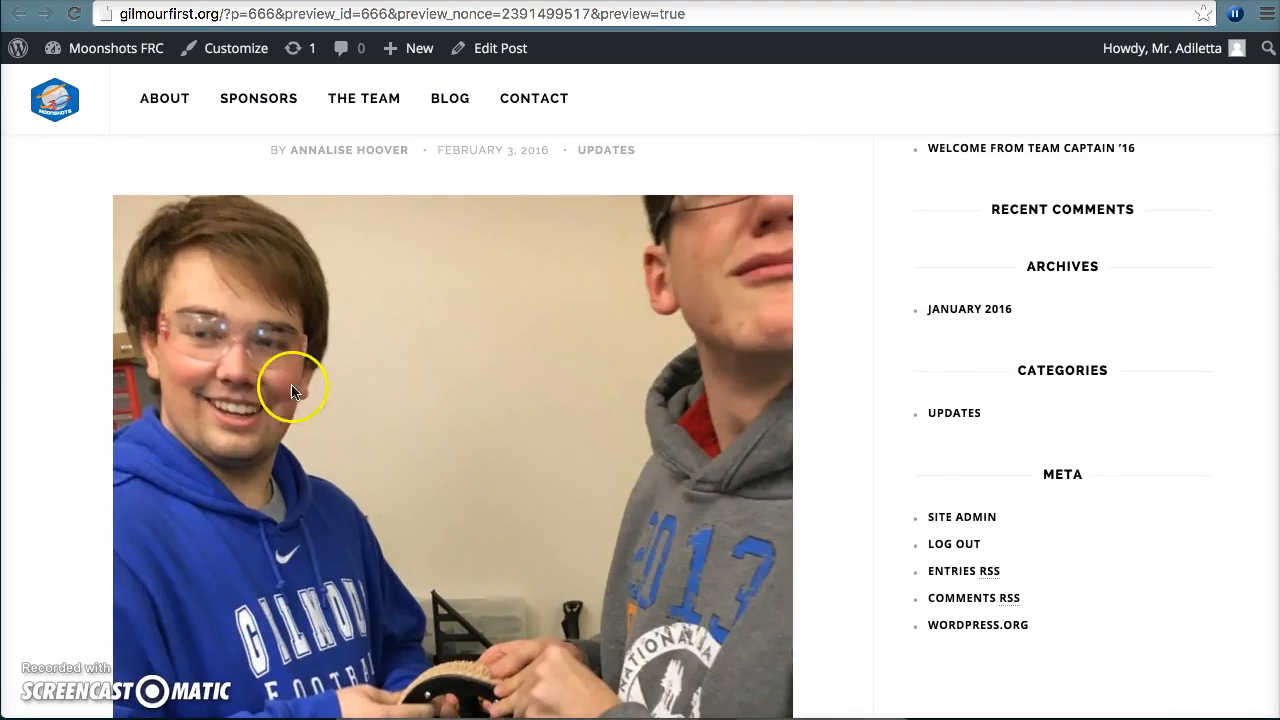
pyautogui.scroll(-6, 270, 393)
pyautogui.scroll(3, 223, 363)
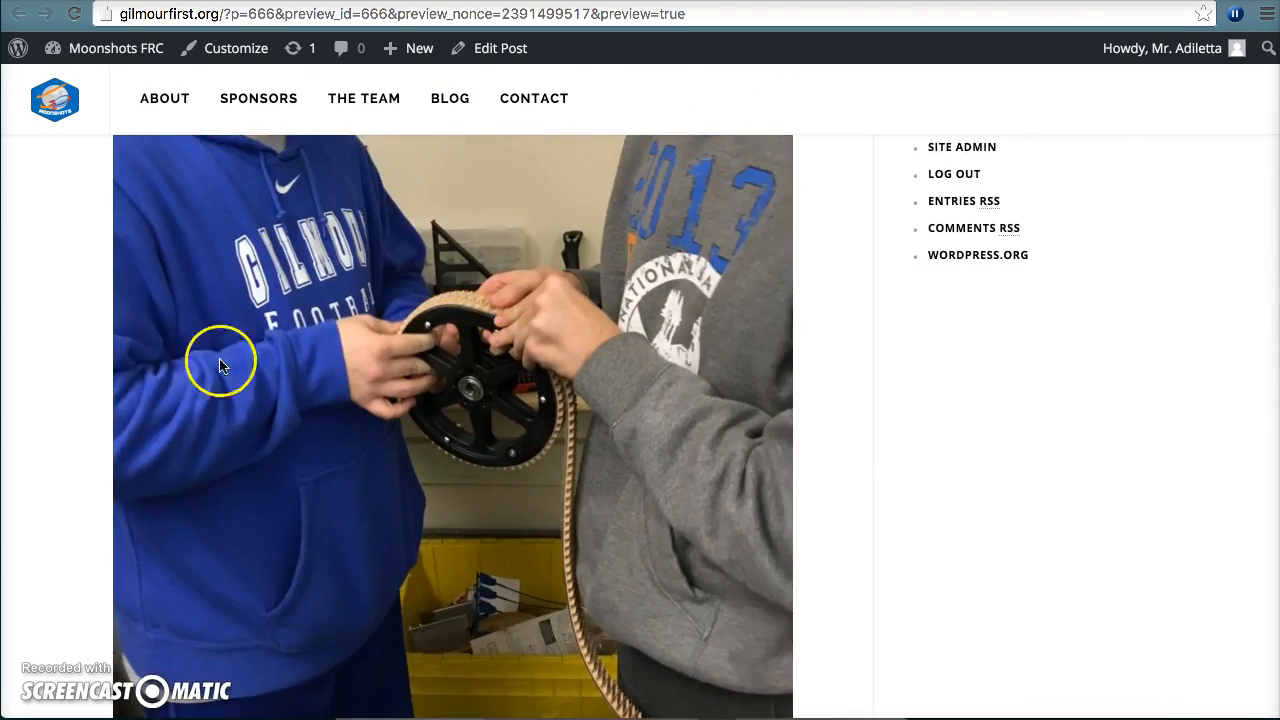
pyautogui.scroll(-10, 223, 363)
pyautogui.scroll(-3, 324, 312)
pyautogui.scroll(12, 325, 317)
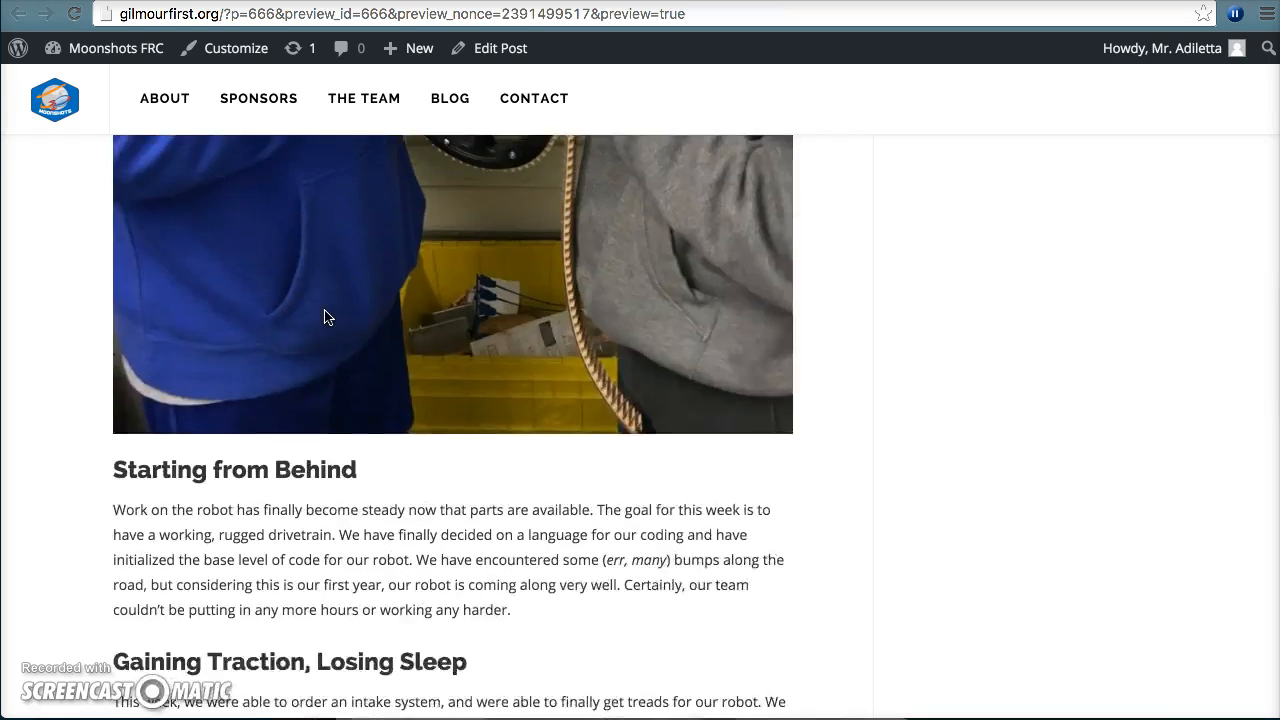
pyautogui.scroll(3, 324, 311)
pyautogui.scroll(-3, 324, 311)
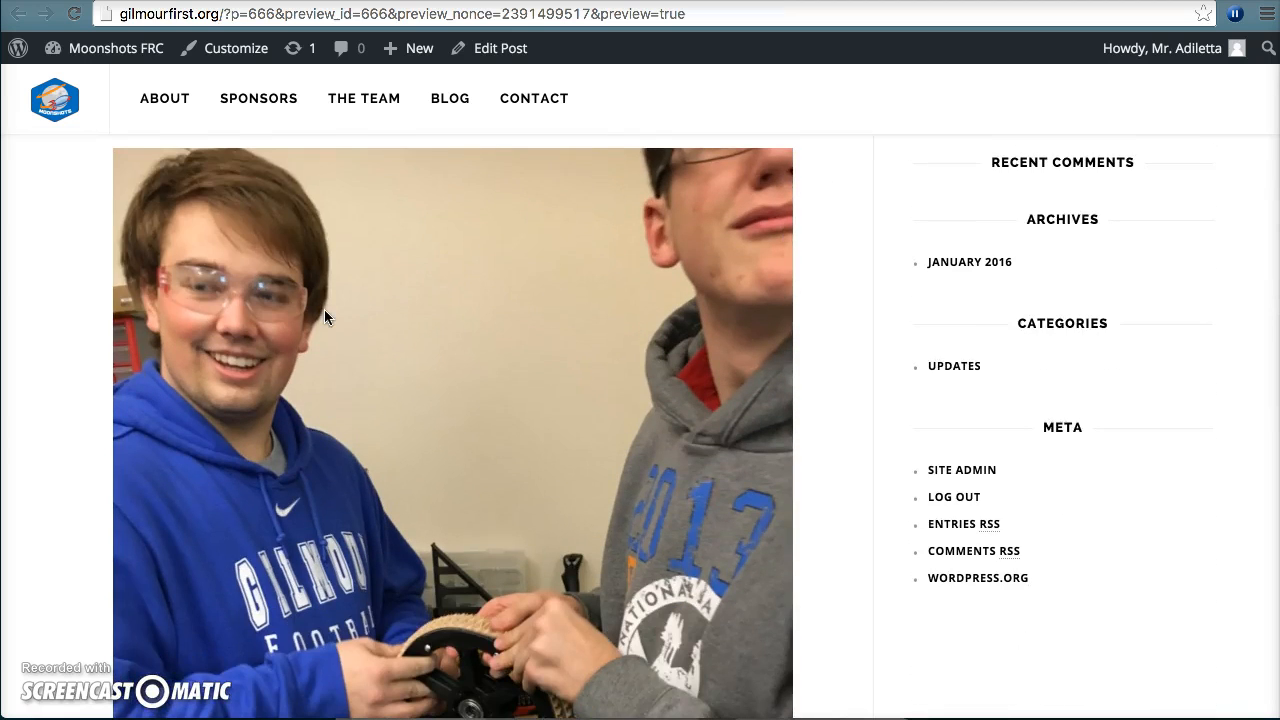
pyautogui.scroll(-2, 324, 317)
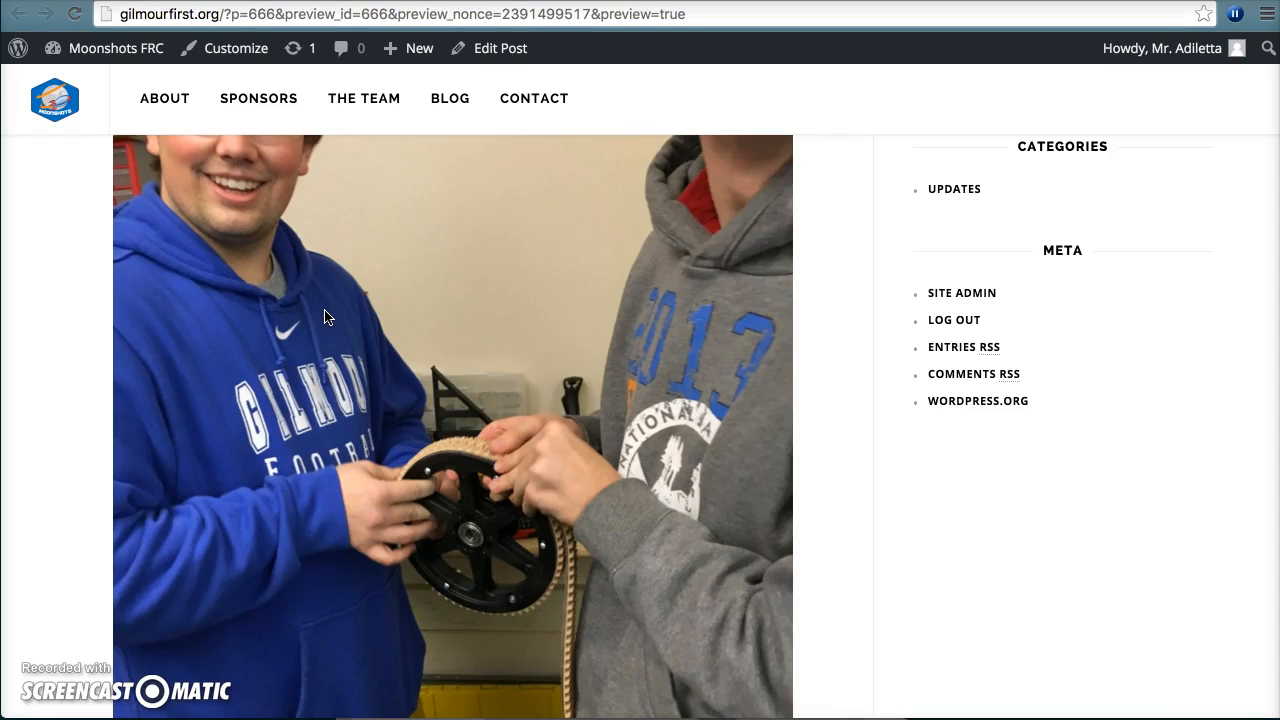
pyautogui.scroll(-3, 324, 317)
pyautogui.scroll(5, 324, 317)
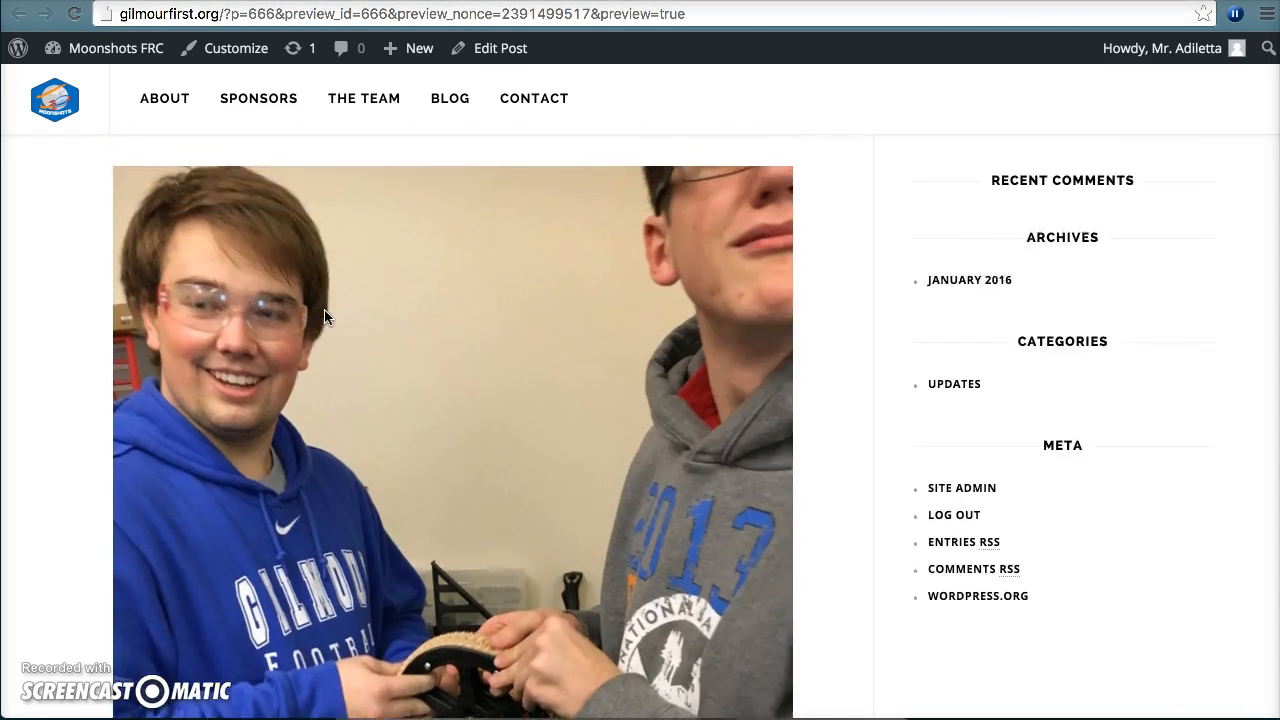
pyautogui.scroll(-2, 324, 317)
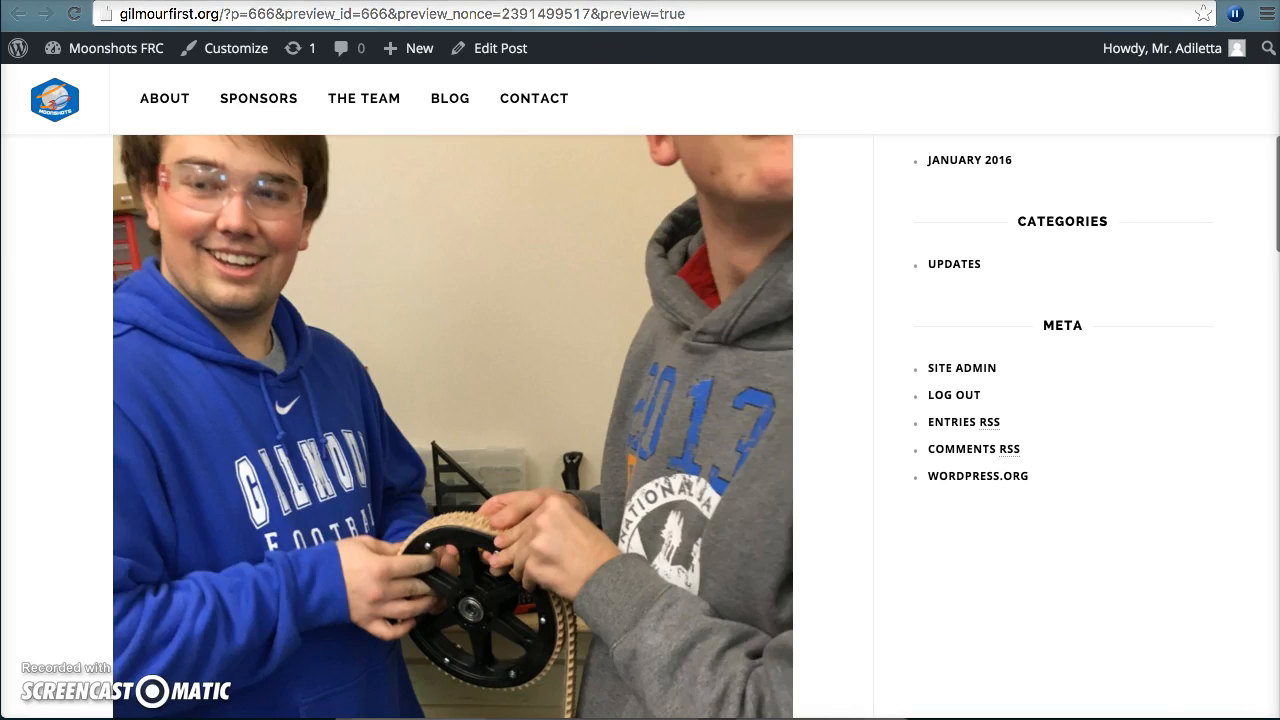
# Return to the post editor and remove the photo inserted under the Starting from Behind heading.
pyautogui.hotkey('ctrl', 'shift', 'Tab')
pyautogui.scroll(-1, 633, 214)
pyautogui.click(583, 378)
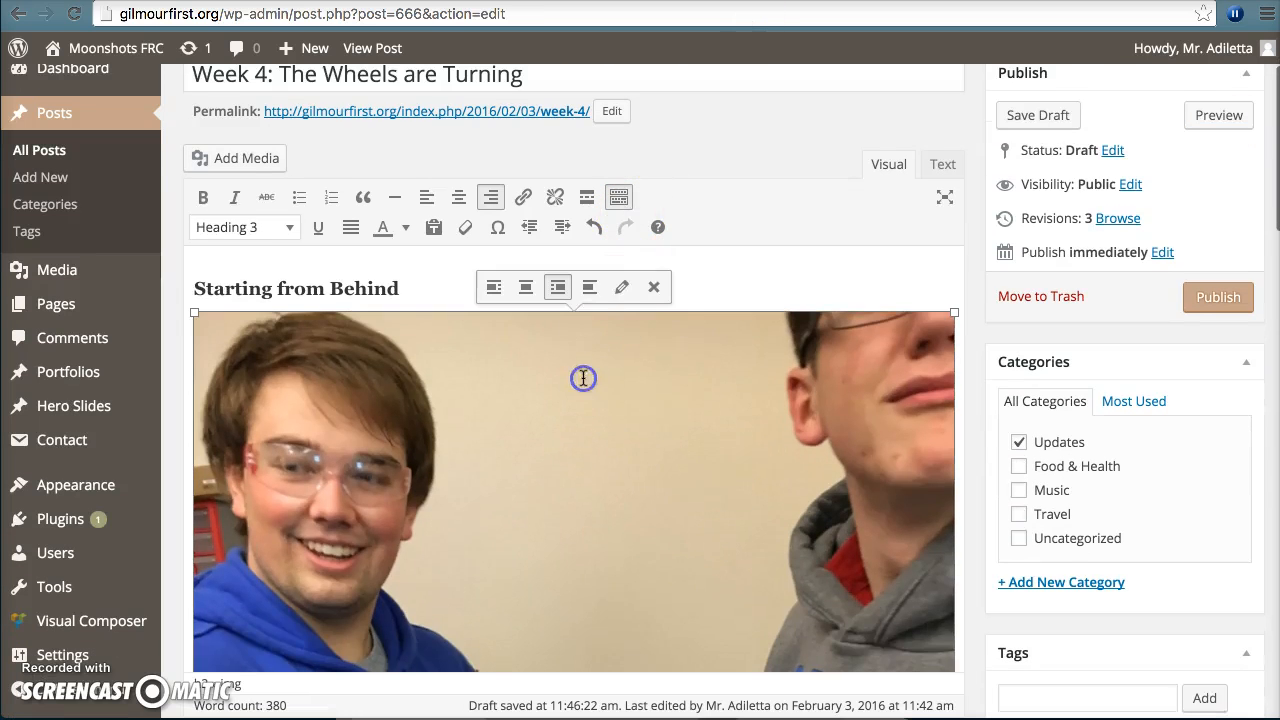
pyautogui.click(654, 287)
pyautogui.click(462, 336)
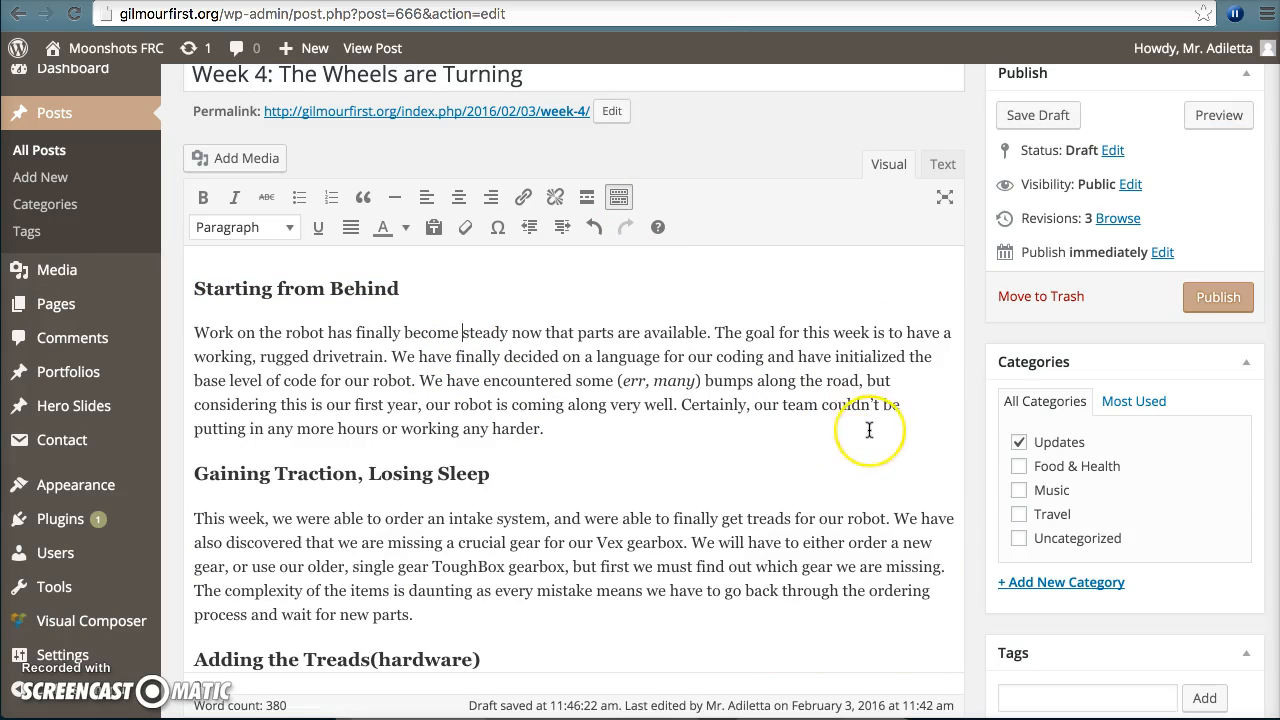
# Switch to the Moonshots folder in Google Drive and open its Website folder.
pyautogui.scroll(-3, 868, 430)
pyautogui.scroll(-1, 868, 430)
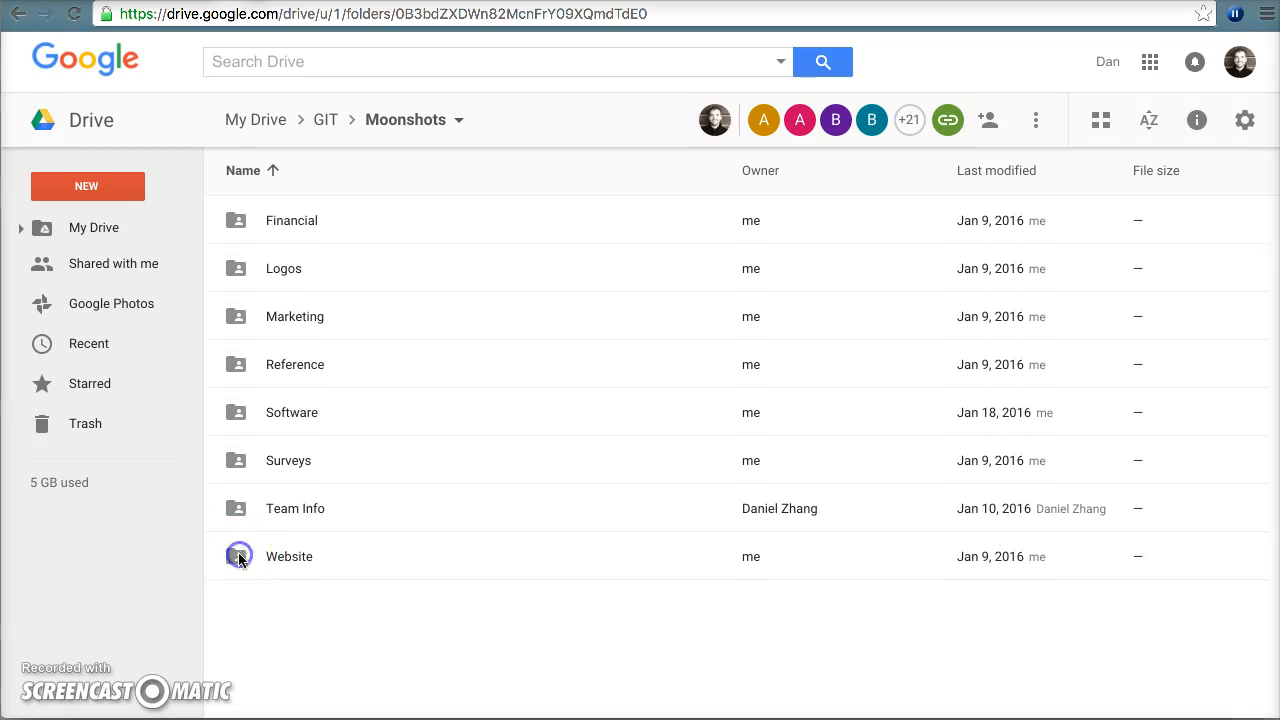
pyautogui.click(238, 560)
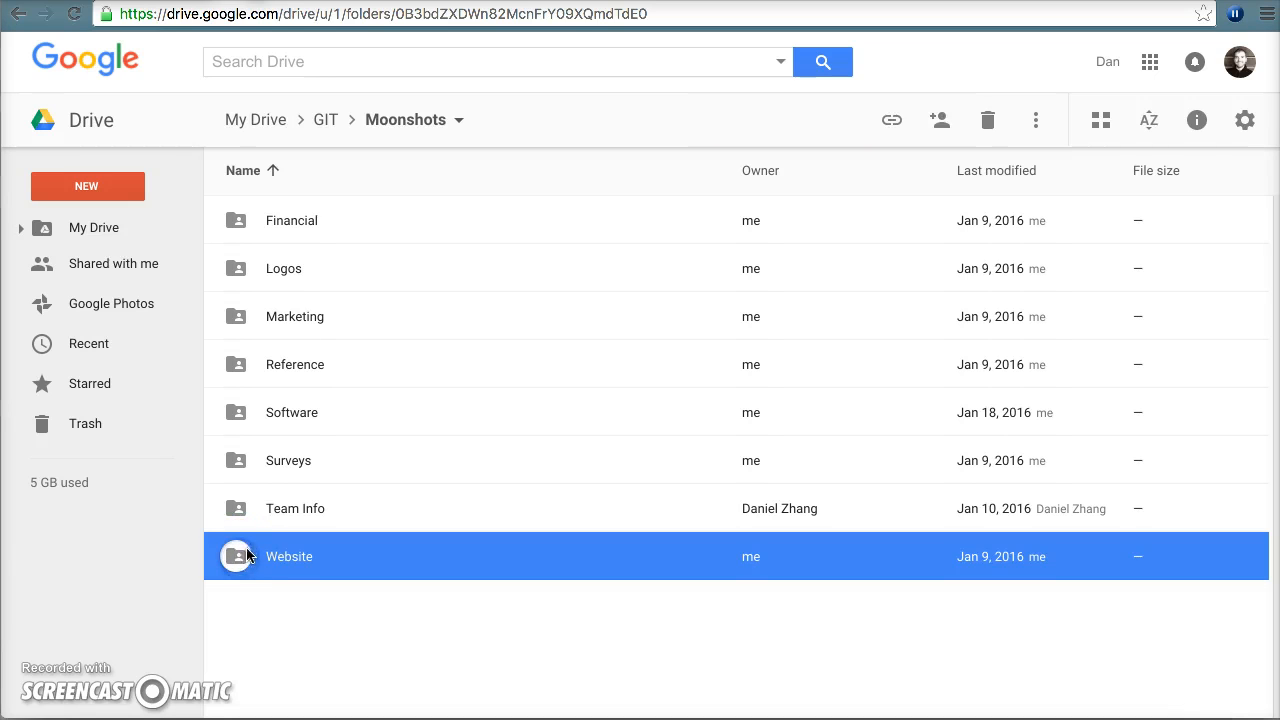
pyautogui.doubleClick(245, 560)
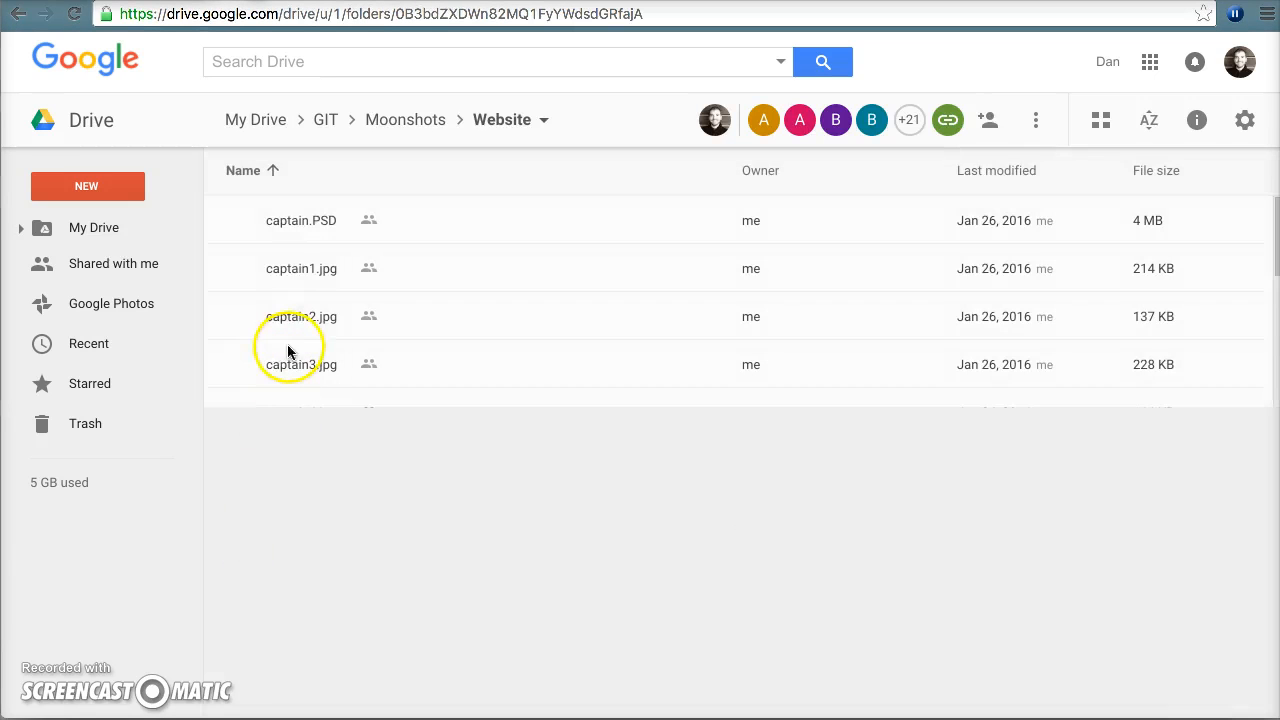
# Browse the Website folder's images and locate MoonshotLRGbackground.jpg in the Logos folder of Moonshots.
pyautogui.scroll(-1, 264, 333)
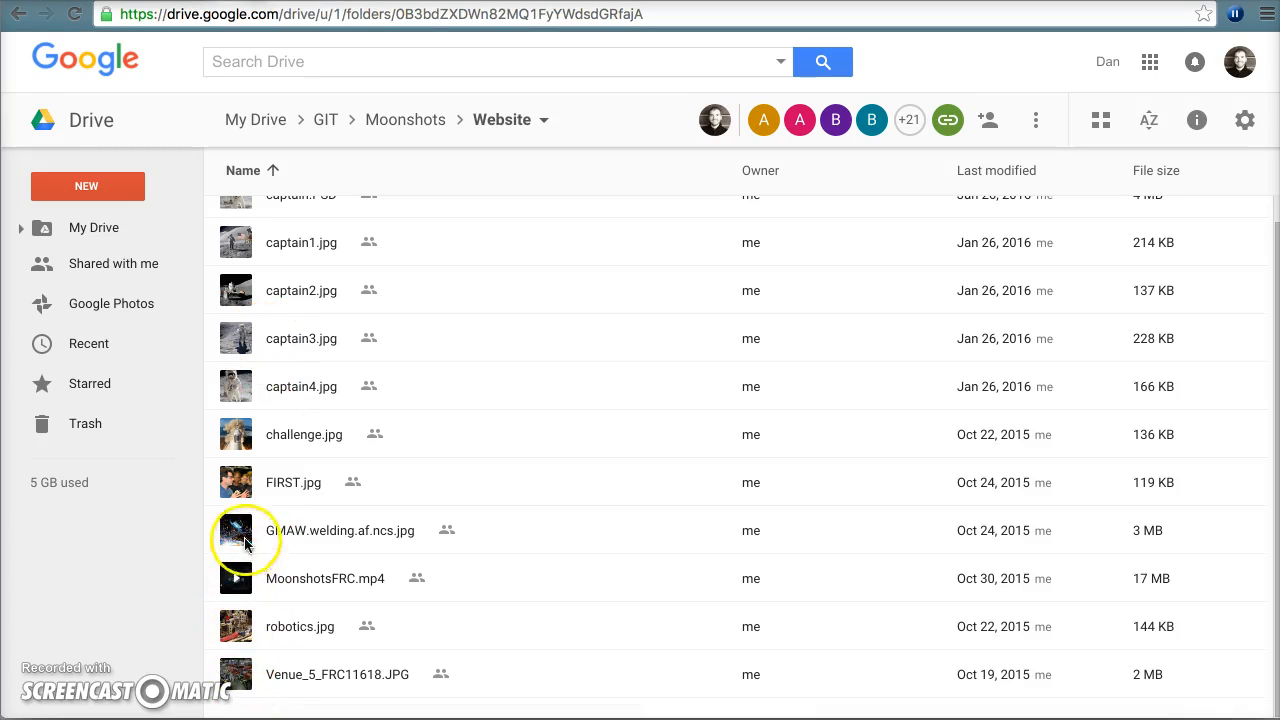
pyautogui.scroll(1, 243, 500)
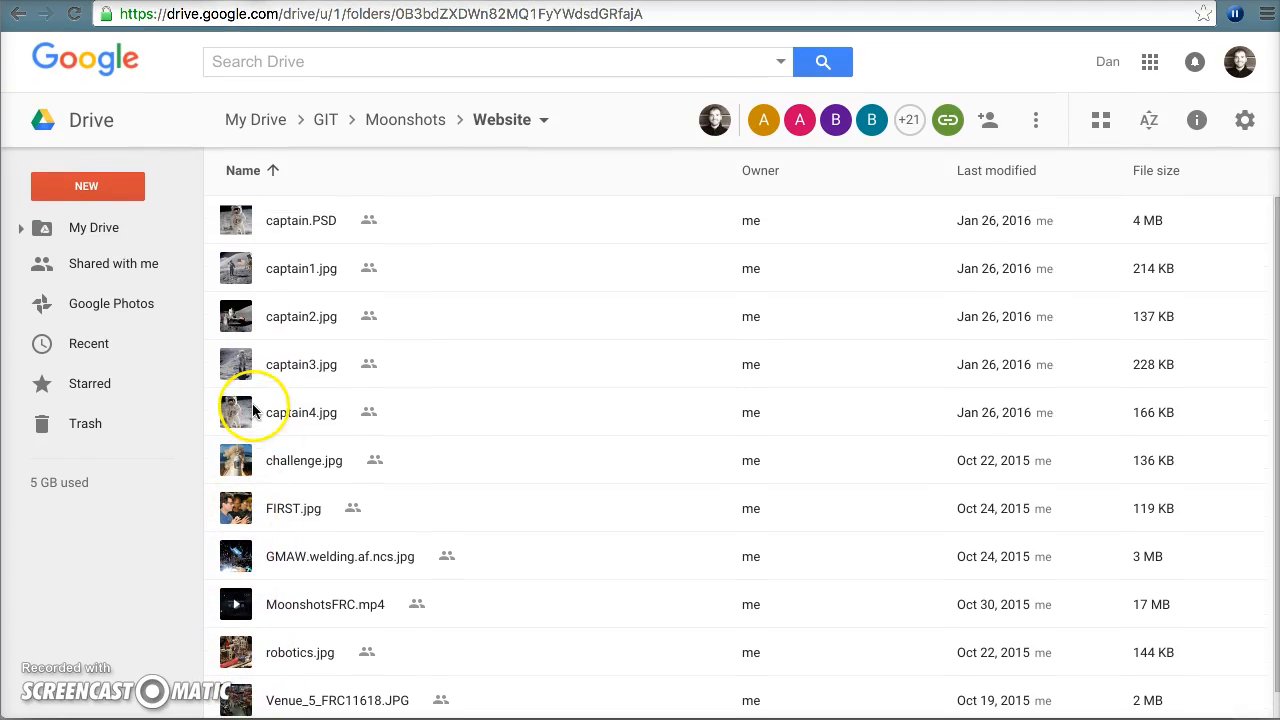
pyautogui.scroll(-1, 252, 408)
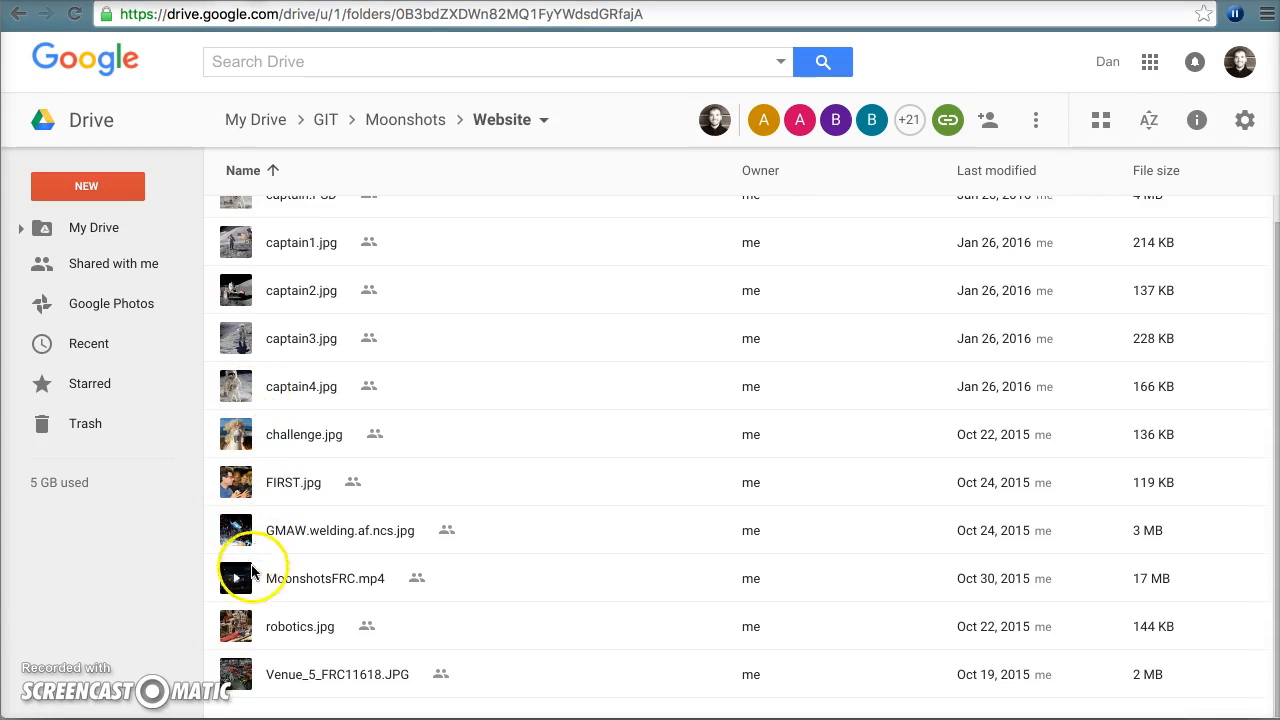
pyautogui.click(410, 118)
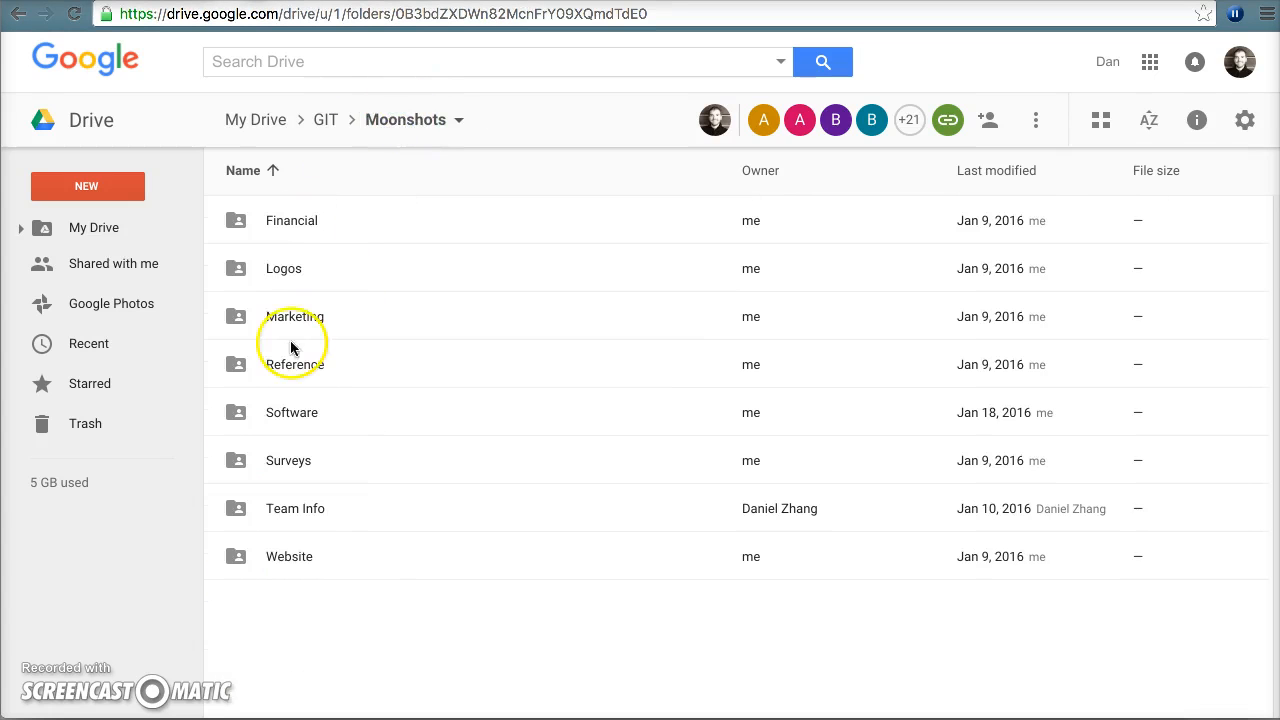
pyautogui.doubleClick(268, 274)
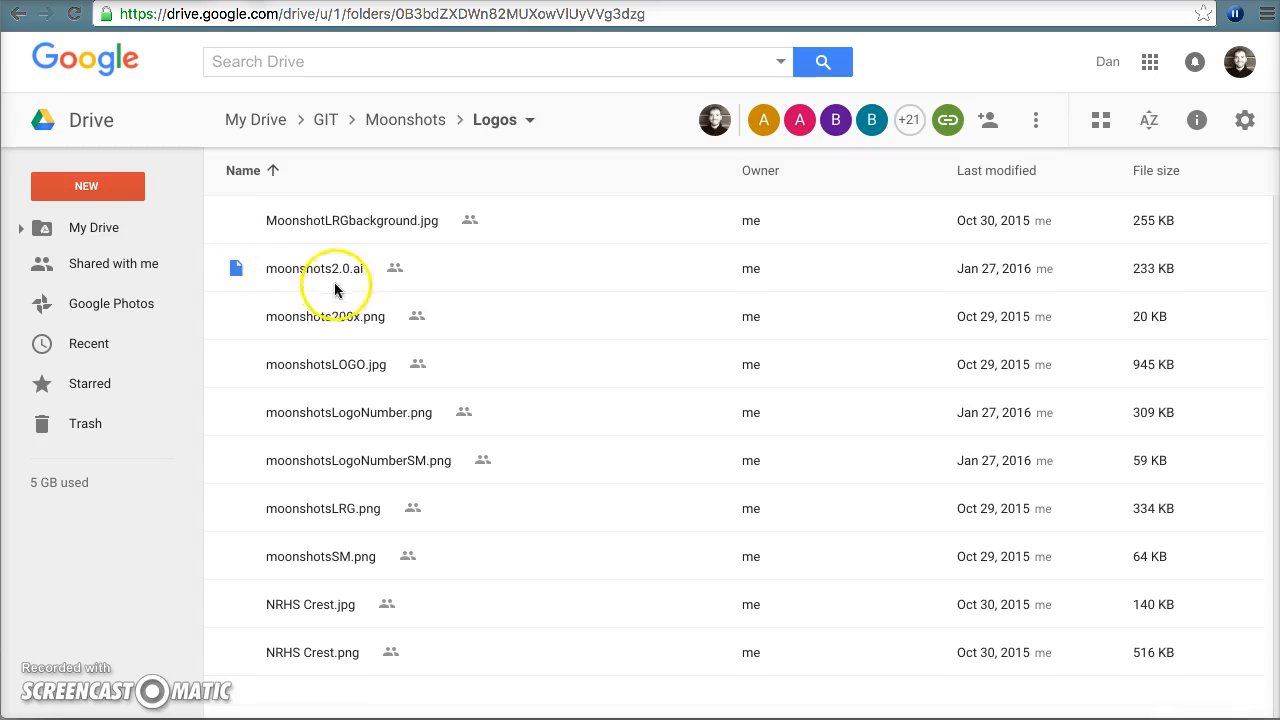
pyautogui.click(313, 233)
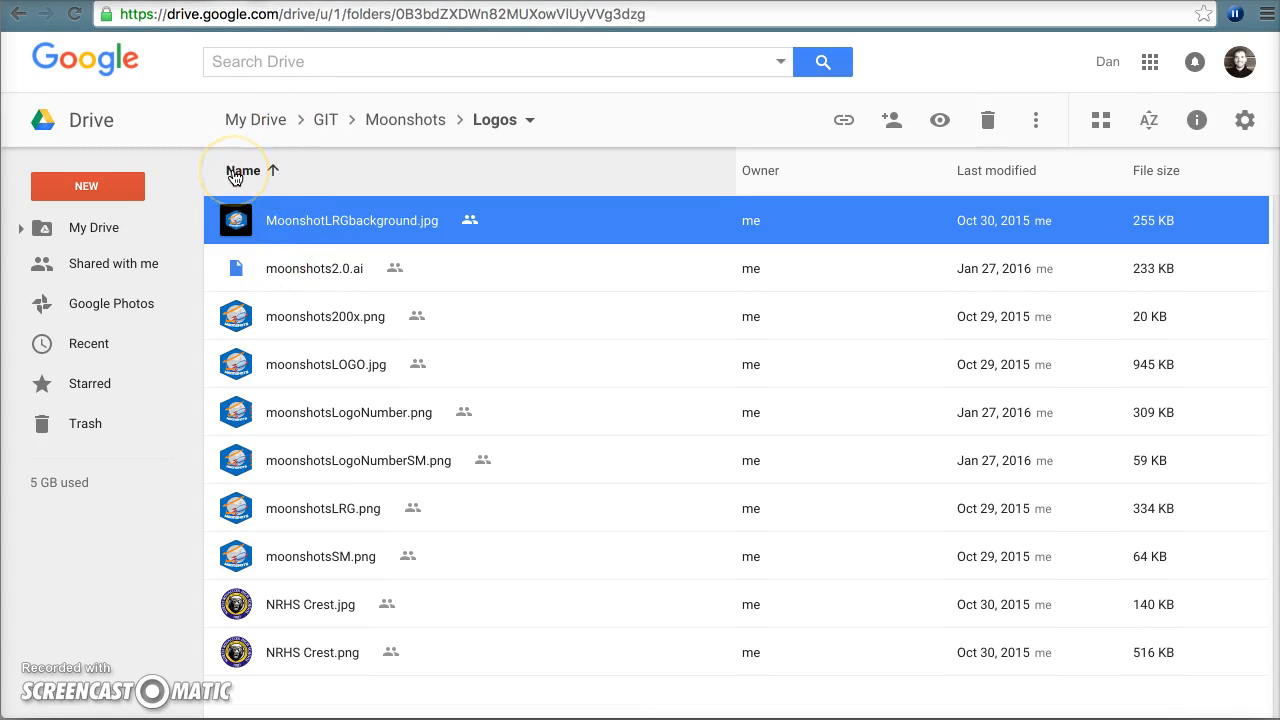
pyautogui.click(266, 216)
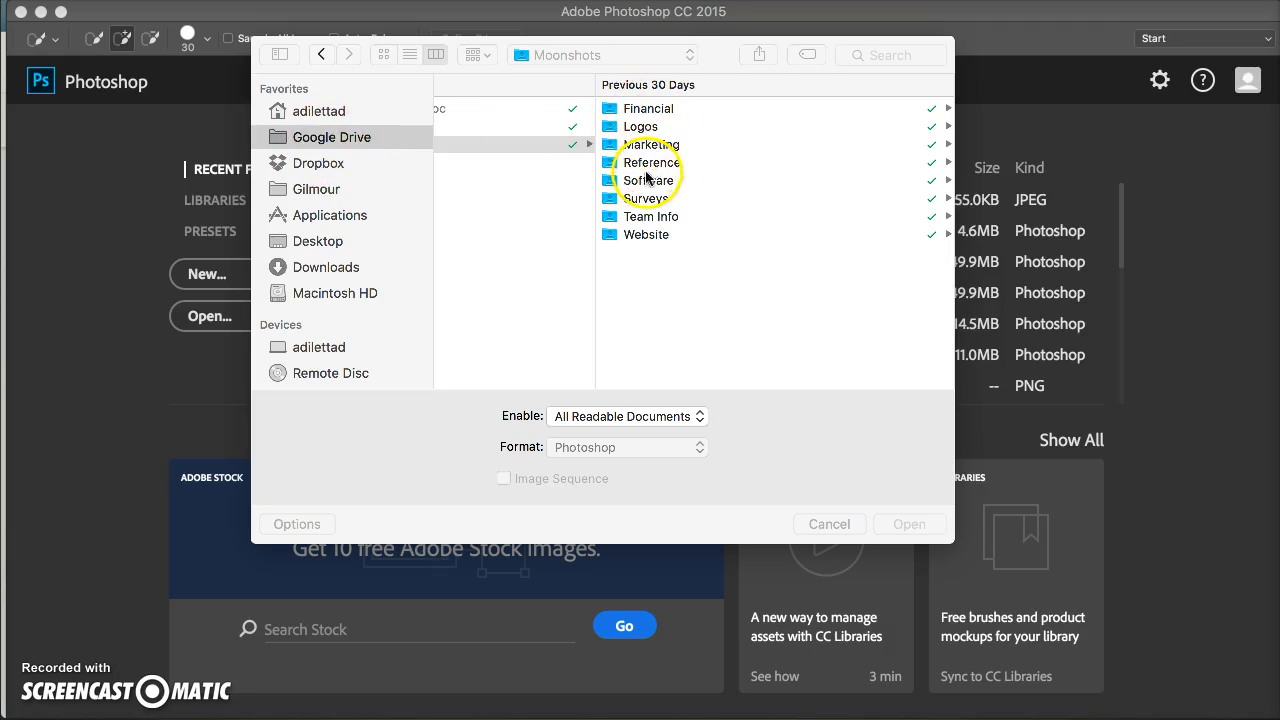
# Open MoonshotLRGbackground.jpg from the Logos folder of Moonshots in Photoshop.
pyautogui.click(634, 127)
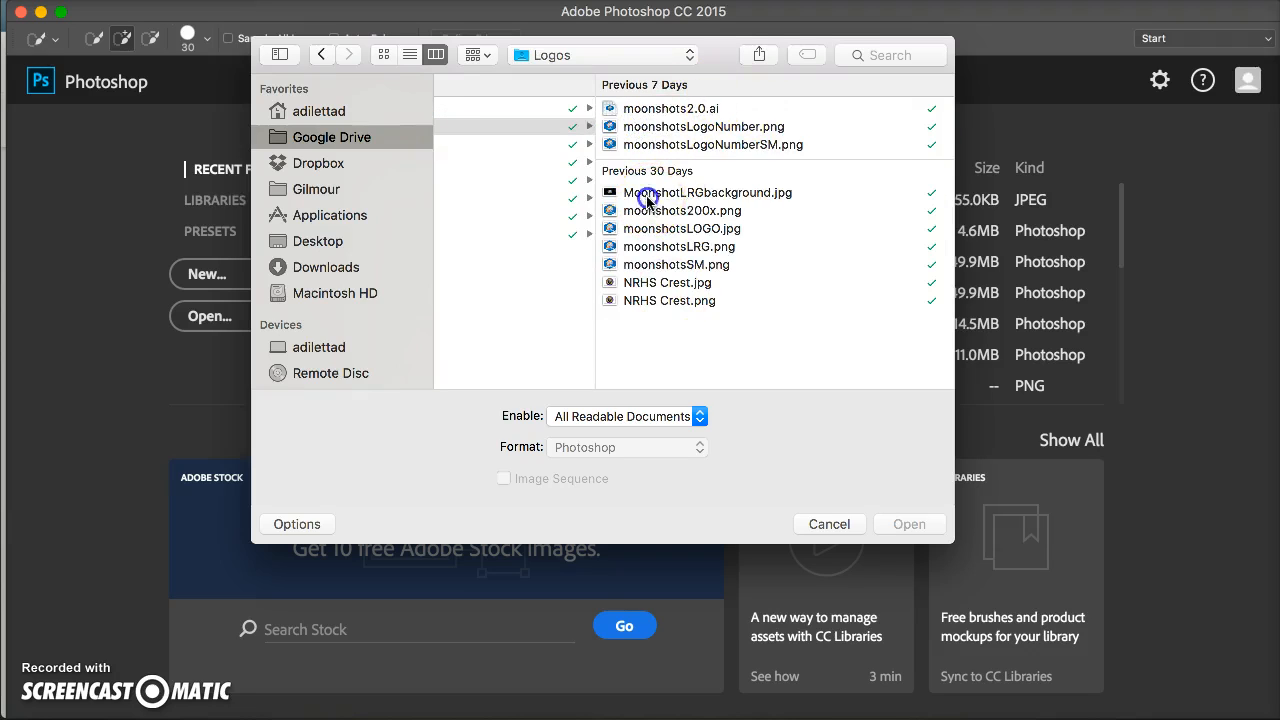
pyautogui.click(646, 192)
pyautogui.click(900, 526)
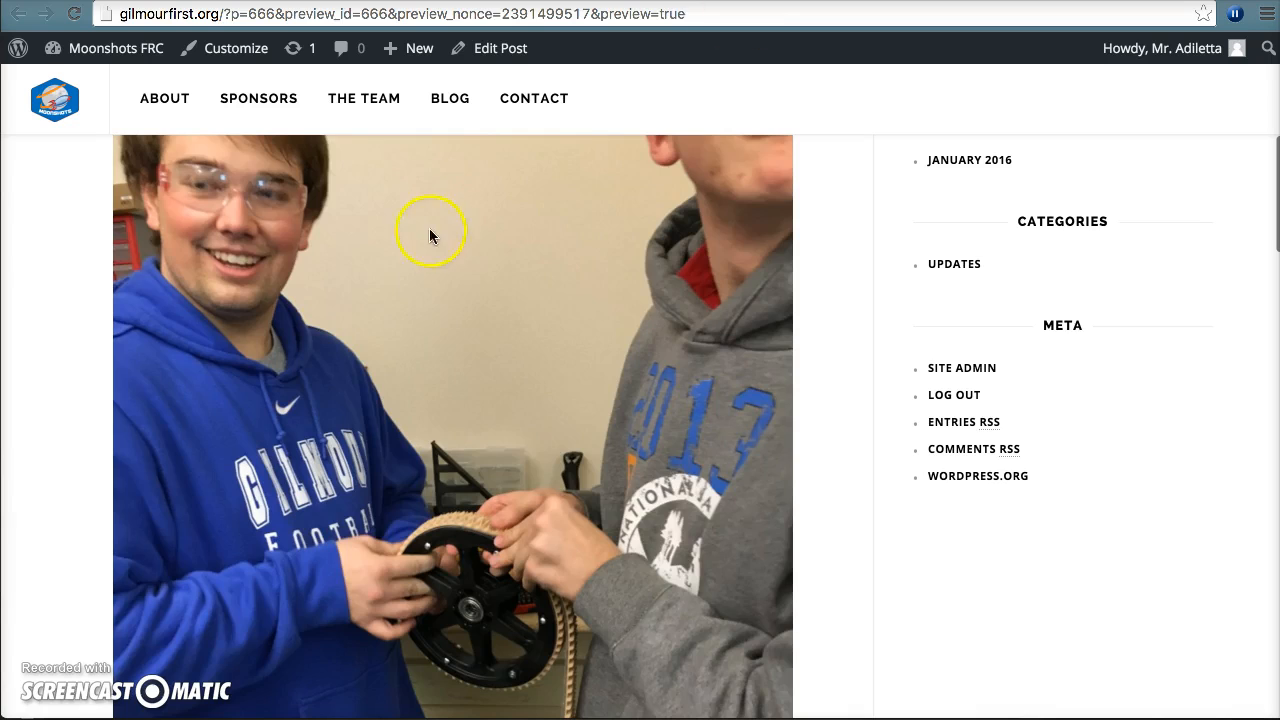
pyautogui.rightClick(372, 317)
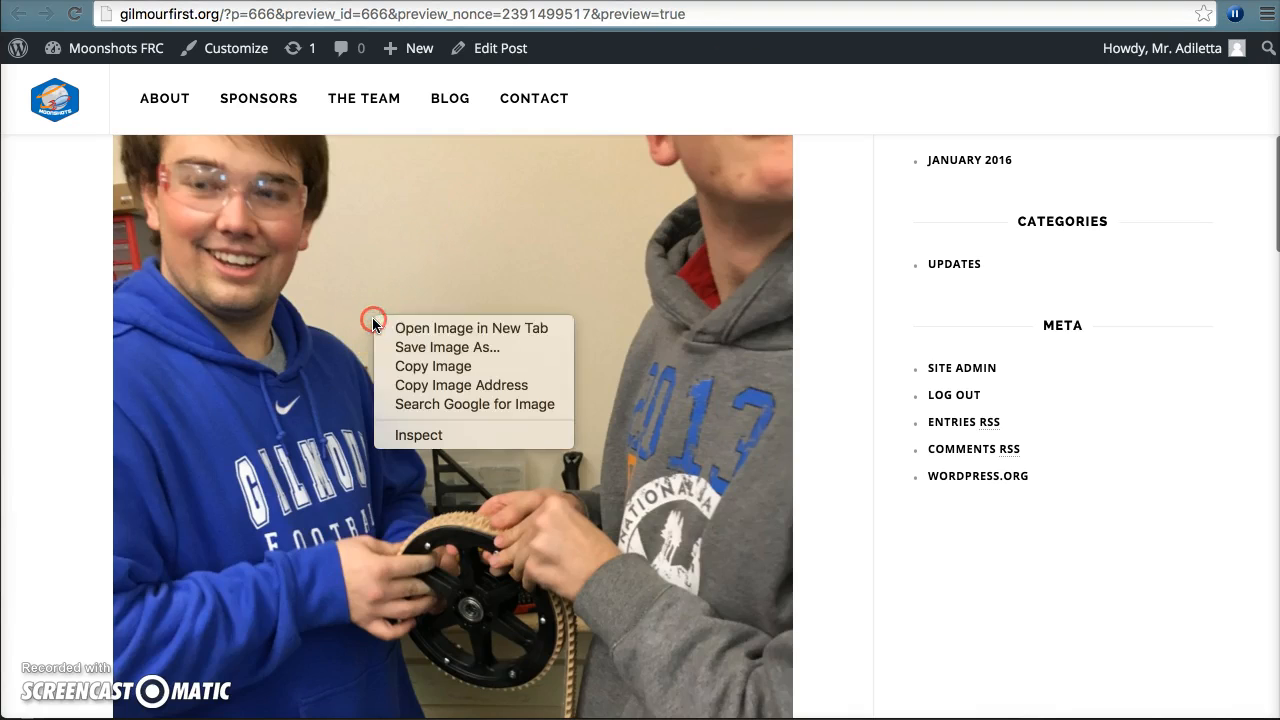
pyautogui.click(415, 386)
pyautogui.click(400, 14)
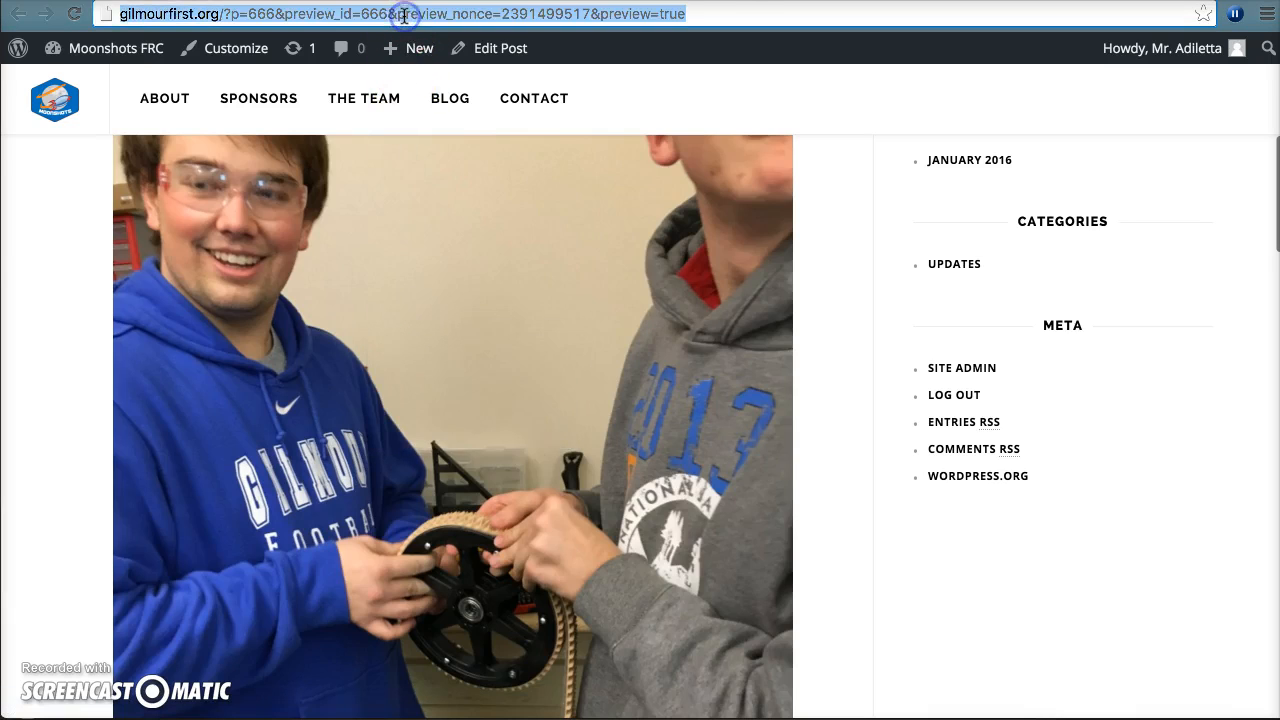
pyautogui.press('super+v')
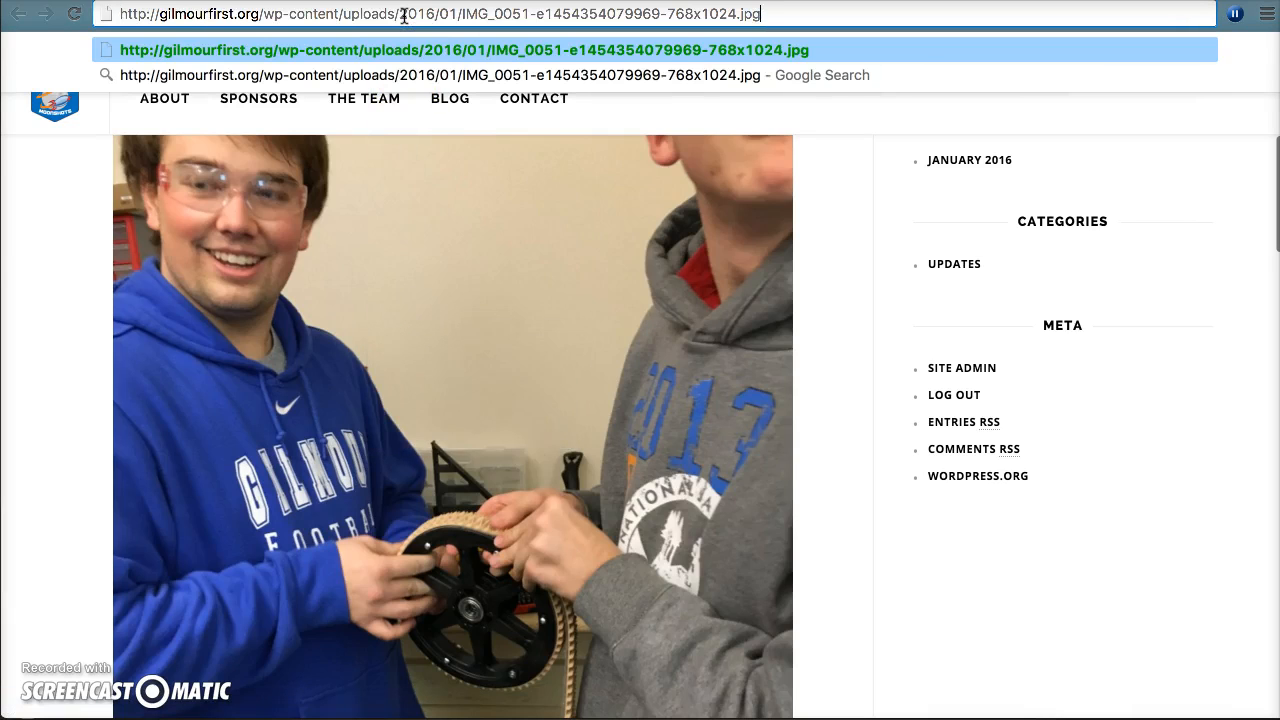
pyautogui.click(830, 184)
# Leave the post editor for the Media Library and open the attachment details of the Adding Treds photo.
pyautogui.click(428, 1)
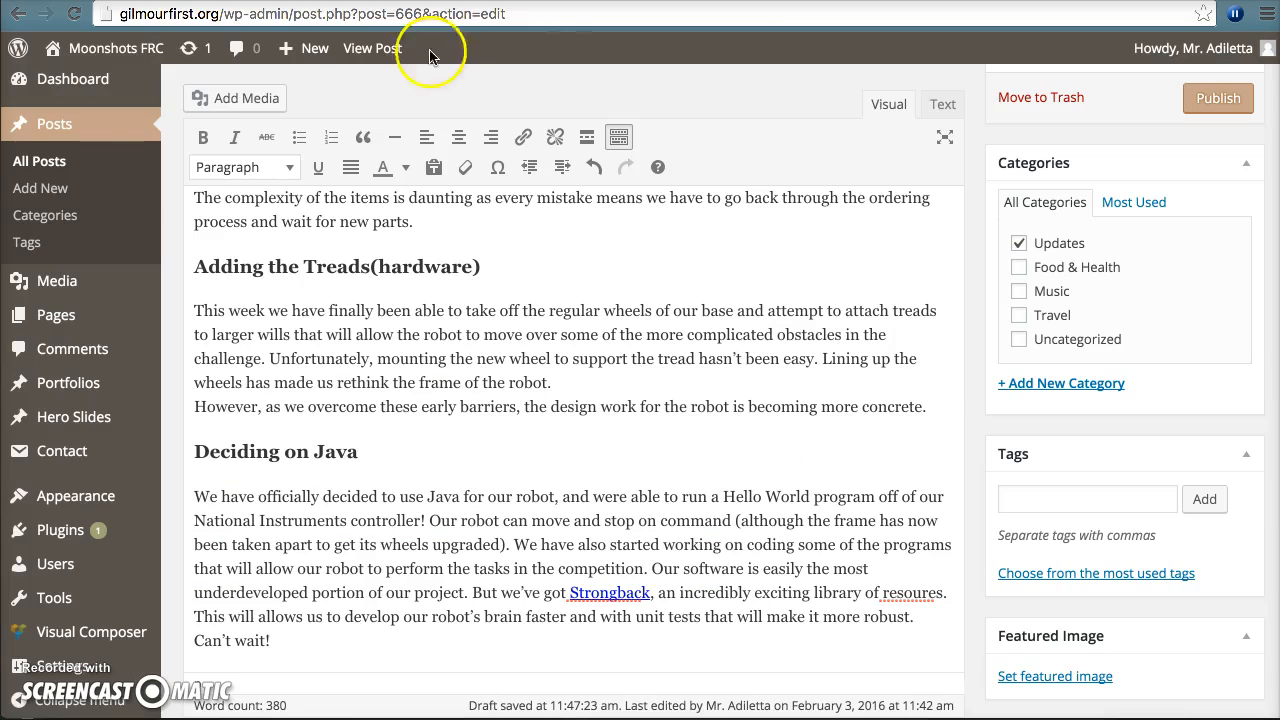
pyautogui.click(50, 287)
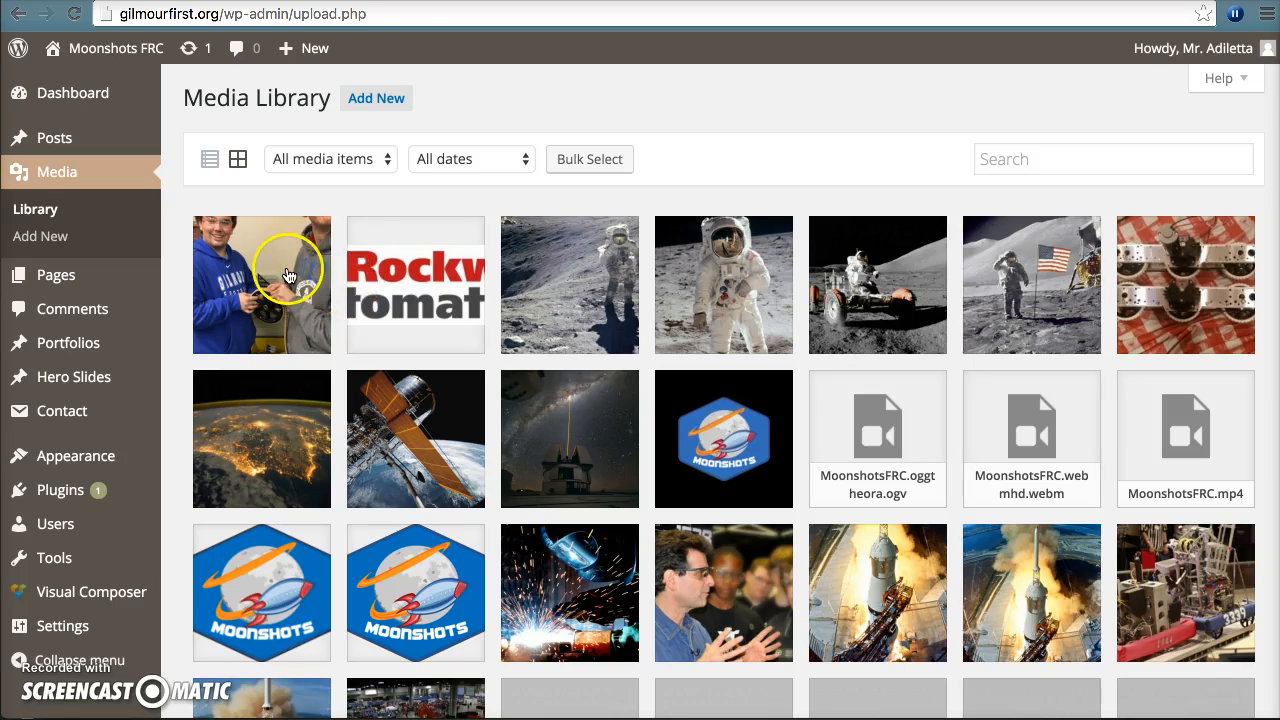
pyautogui.click(289, 277)
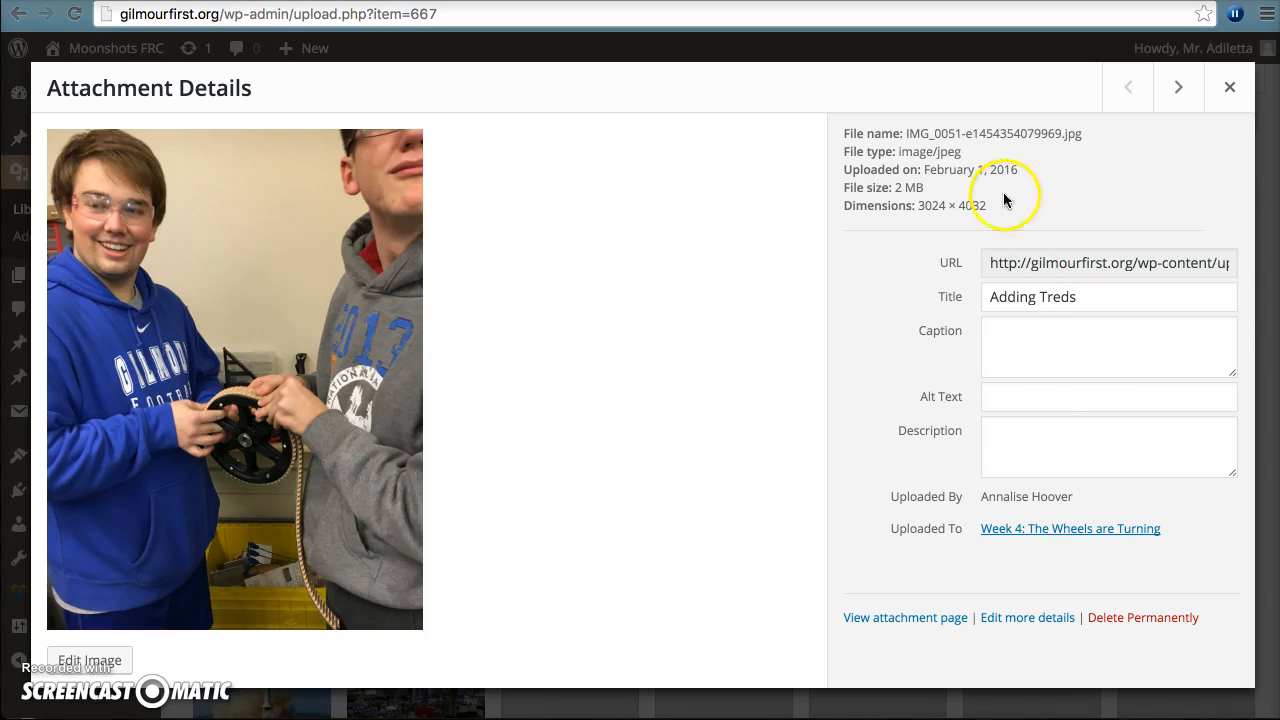
# Copy the Adding Treds photo's file URL and load the full-size image in the browser.
pyautogui.click(1038, 274)
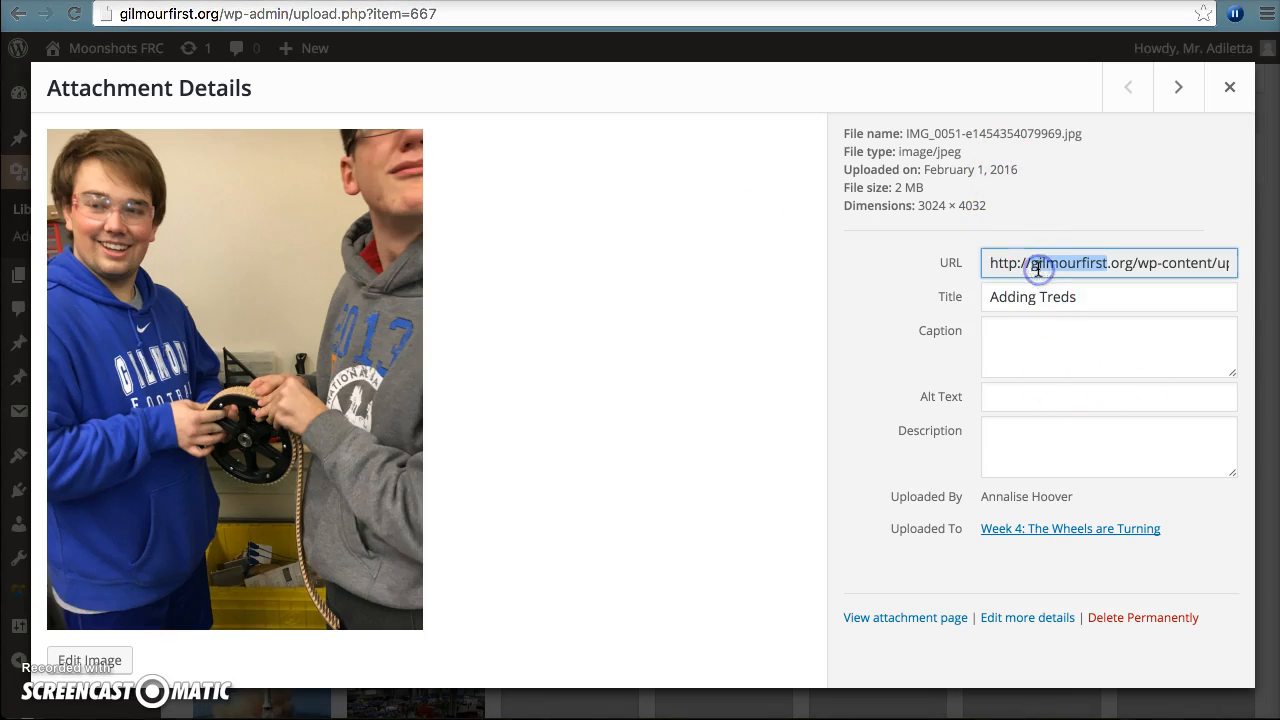
pyautogui.tripleClick(1038, 269)
pyautogui.click(709, 15)
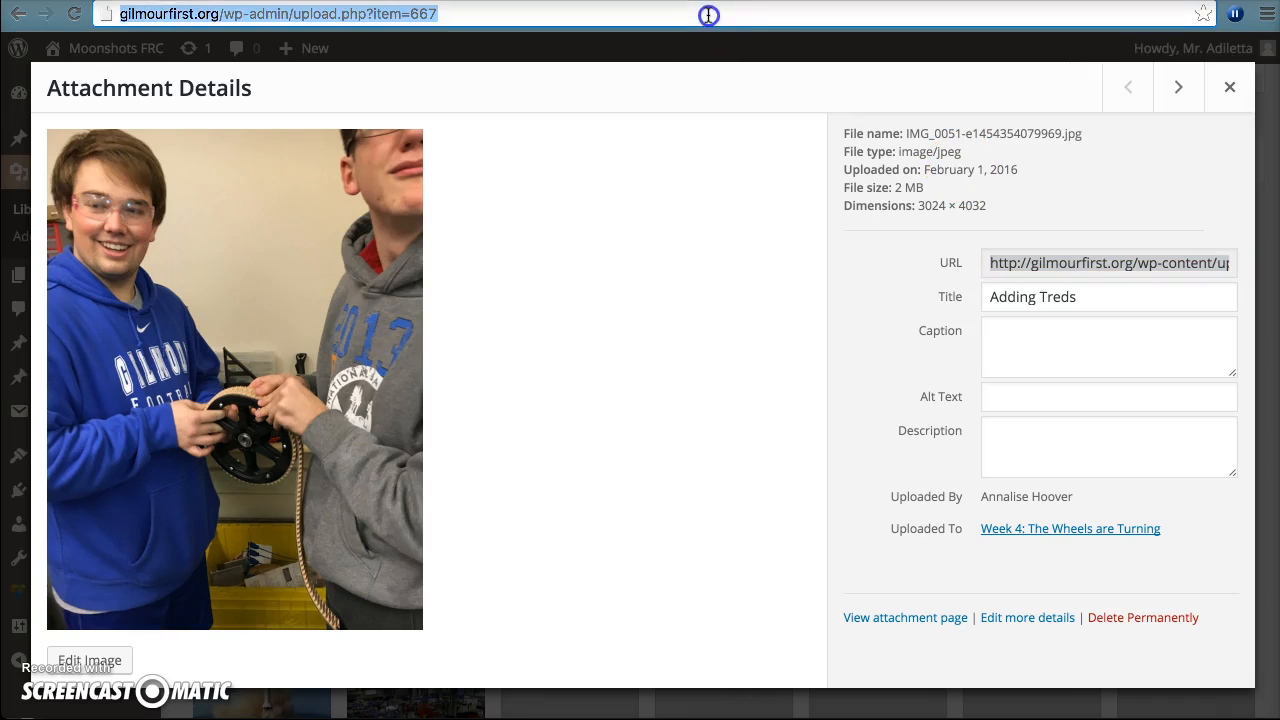
pyautogui.hotkey('ctrl', 'v')
pyautogui.press('Return')
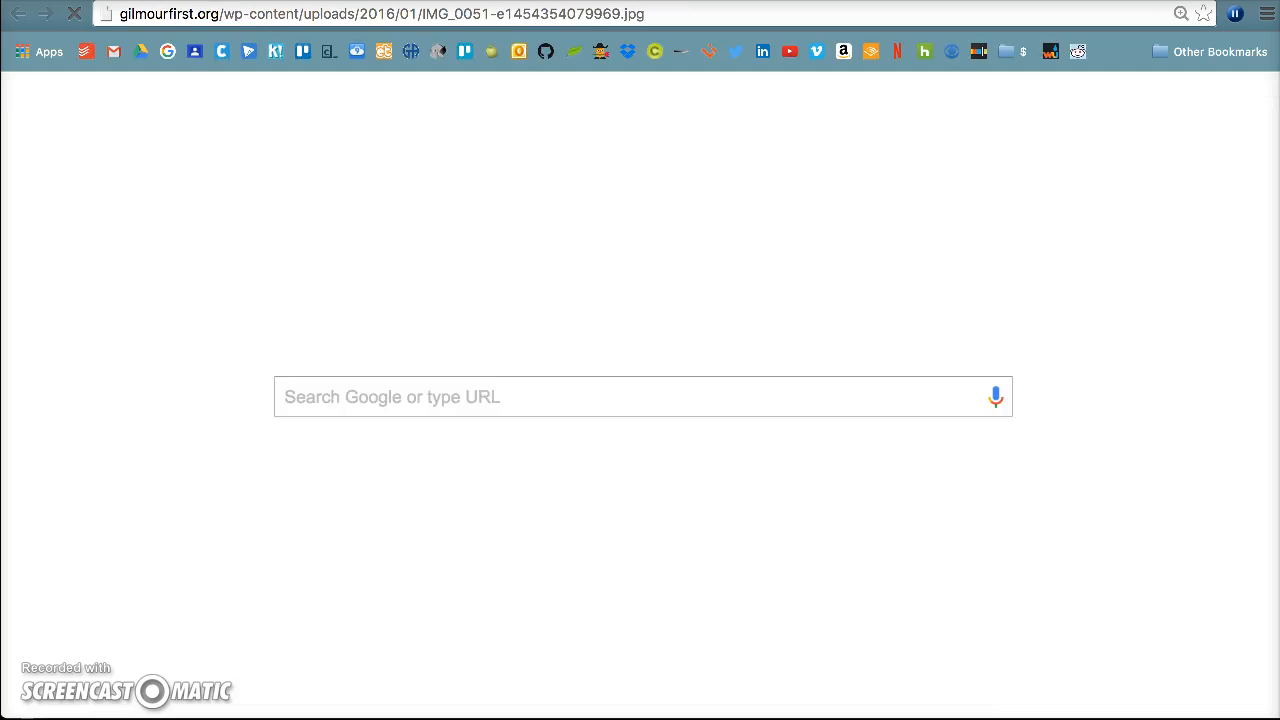
# Copy the full-size photo, switch to Photoshop and paste it into the MoonshotLRGbackground.jpg document.
pyautogui.rightClick(281, 259)
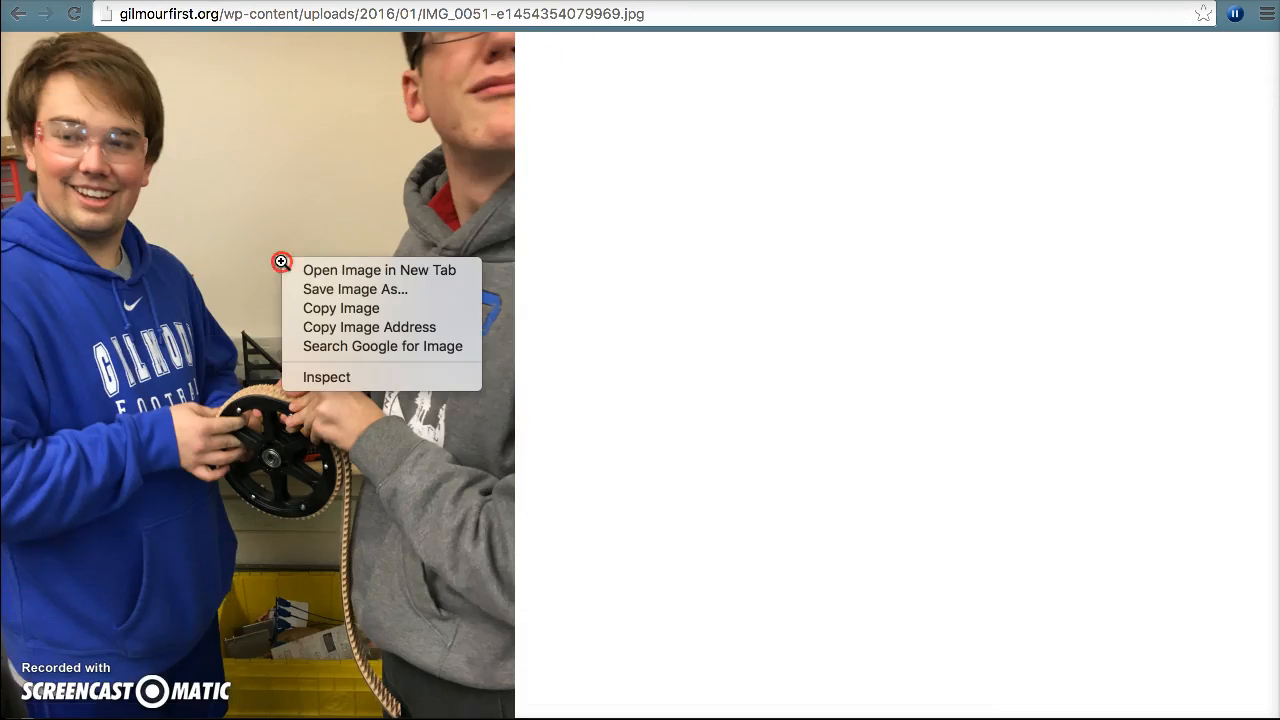
pyautogui.click(343, 308)
pyautogui.press('super+Tab')
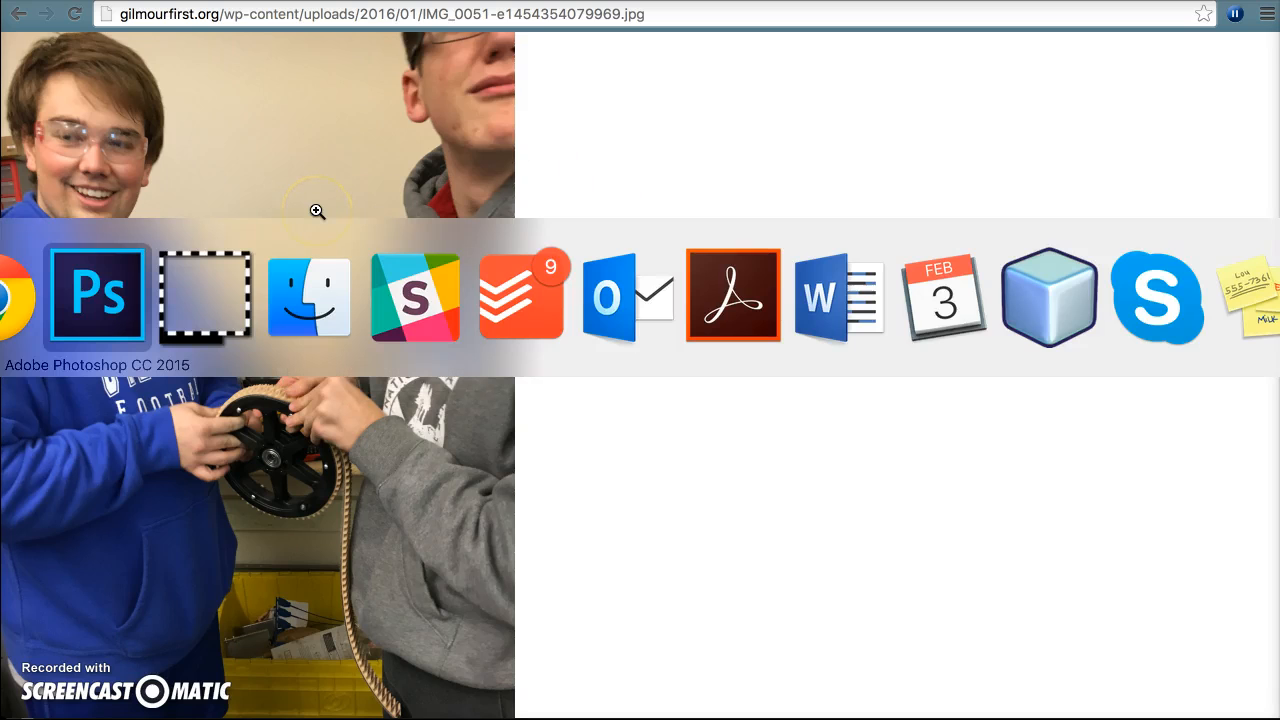
pyautogui.press('super+Tab')
pyautogui.press('super+Tab')
pyautogui.press('super+Tab')
pyautogui.press('super+Tab')
pyautogui.press('super+Tab')
pyautogui.press('super+Tab')
pyautogui.press('super+Tab')
pyautogui.press('super+Tab')
pyautogui.press('super+Tab')
pyautogui.press('super+Tab')
pyautogui.press('super+Tab')
pyautogui.press('super+Tab')
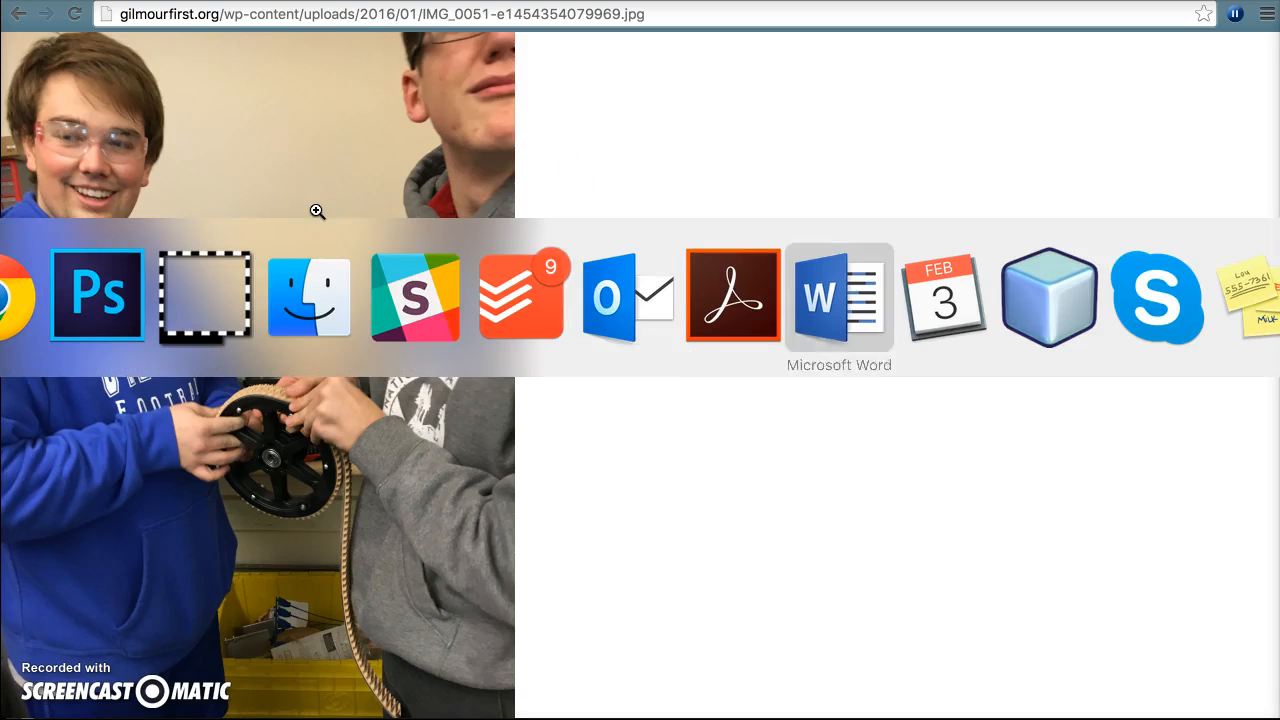
pyautogui.press('super+Tab')
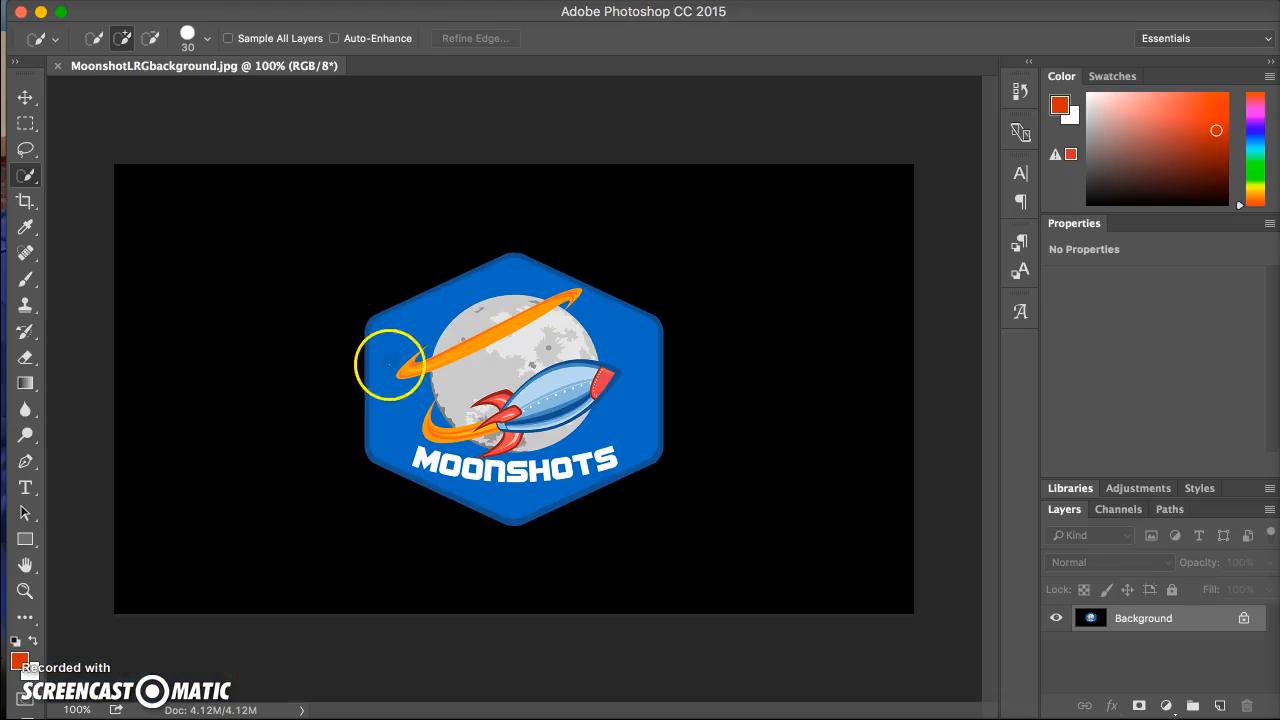
pyautogui.press('super+v')
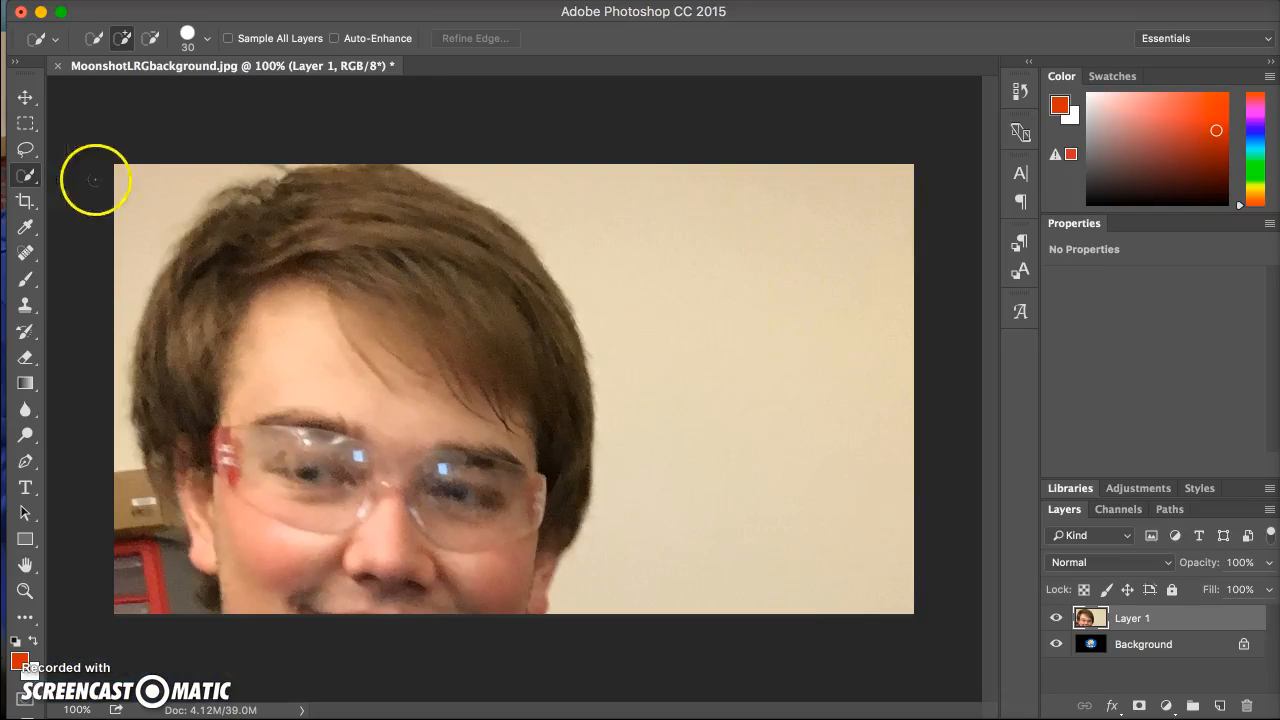
# Scale the pasted photo to about 53% with Free Transform and position it to span the canvas width, with the hands and wheel in view.
pyautogui.click(20, 96)
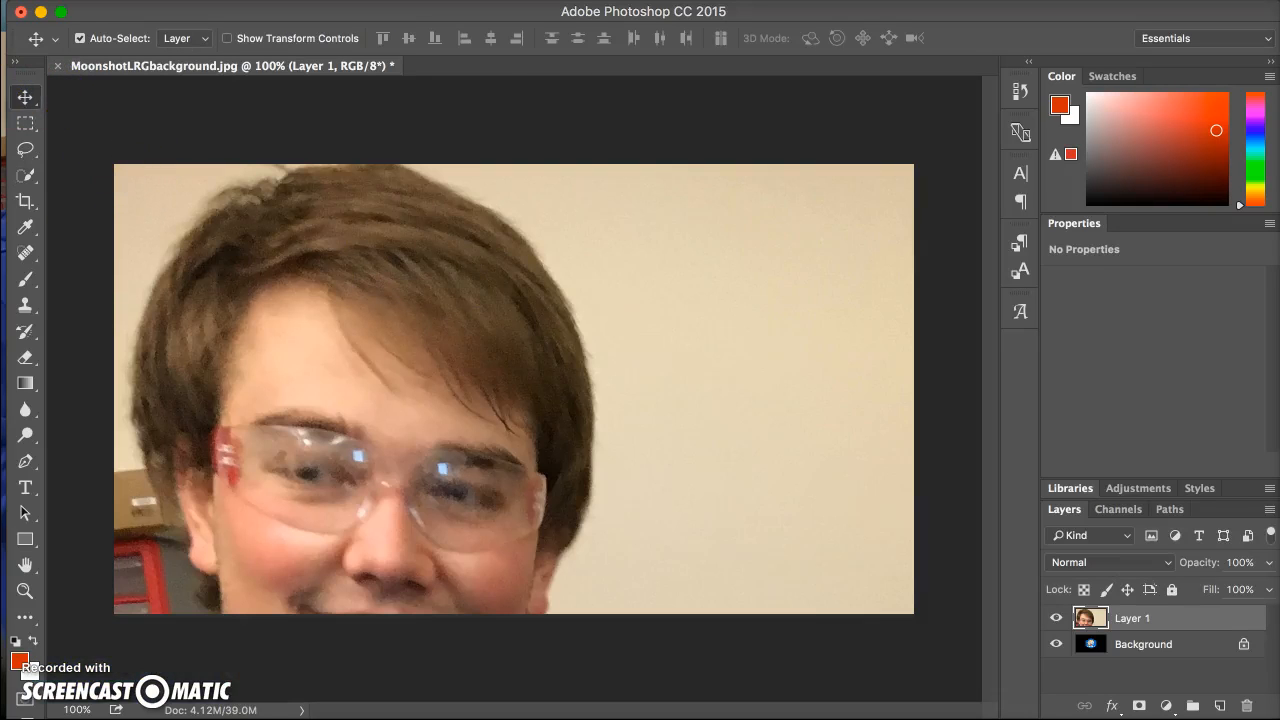
pyautogui.press('super+t')
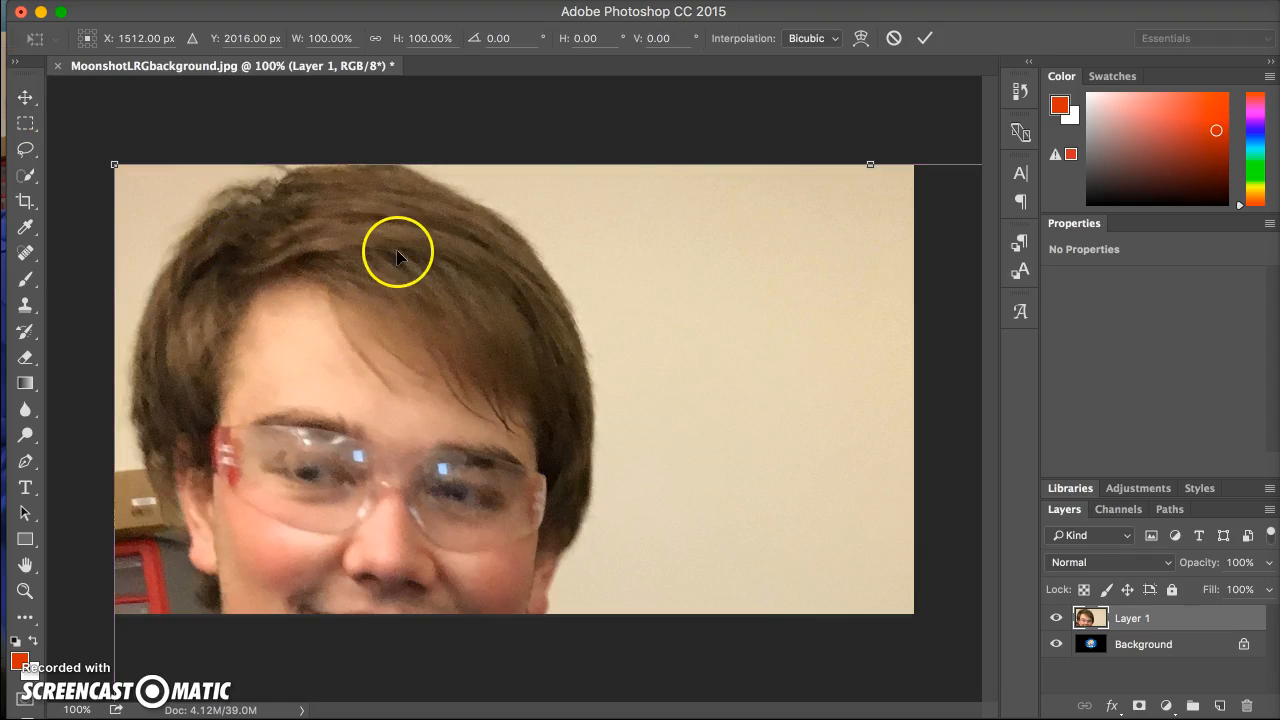
pyautogui.scroll(-5, 393, 284)
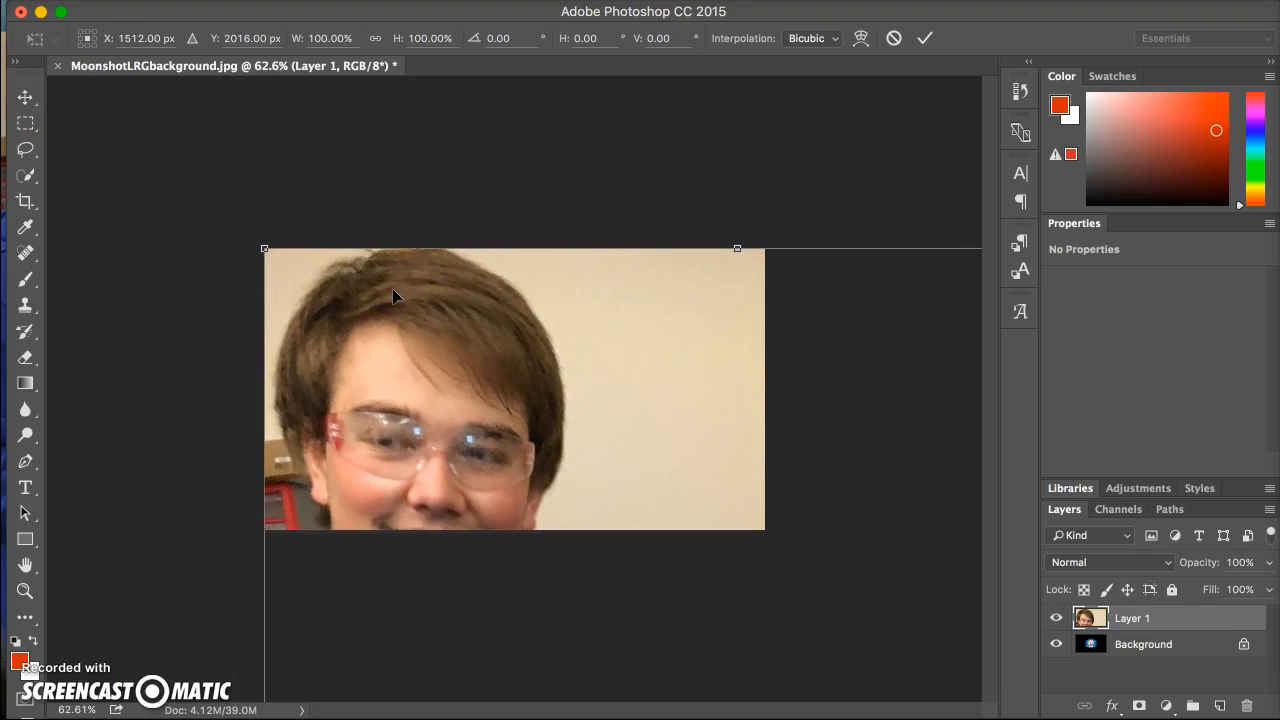
pyautogui.scroll(-5, 393, 295)
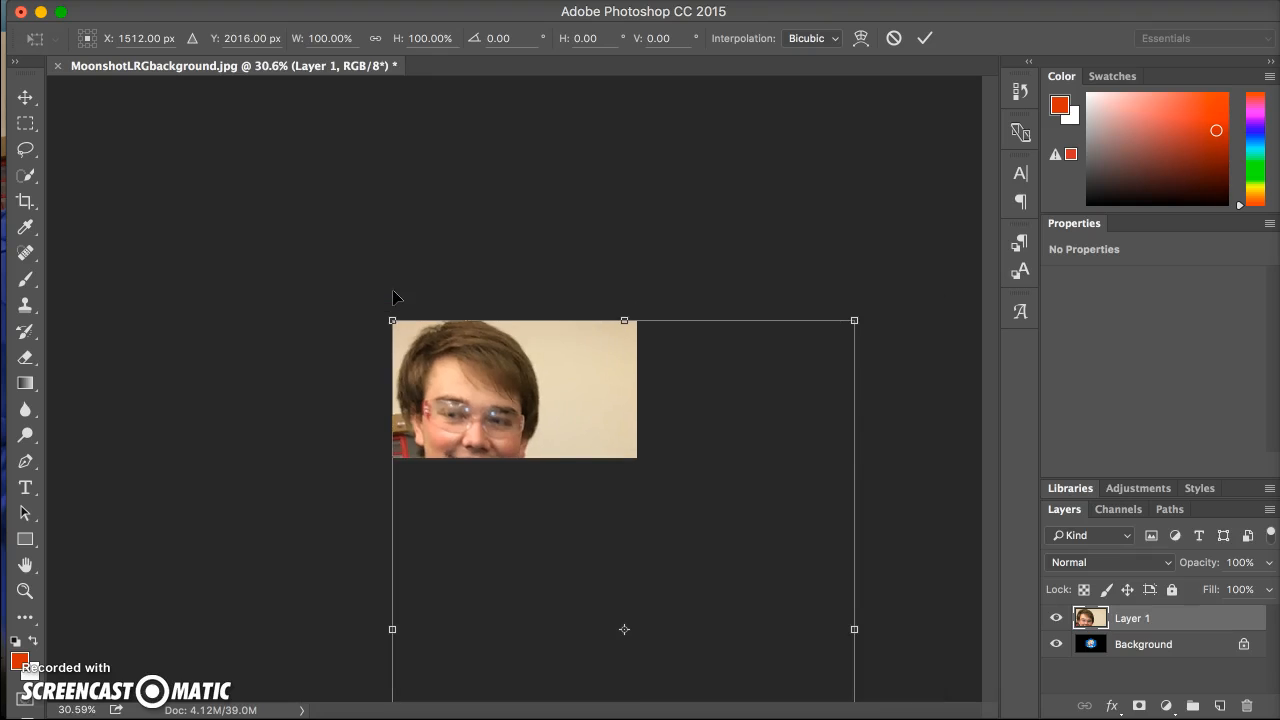
pyautogui.moveTo(393, 319); pyautogui.dragTo(613, 536)
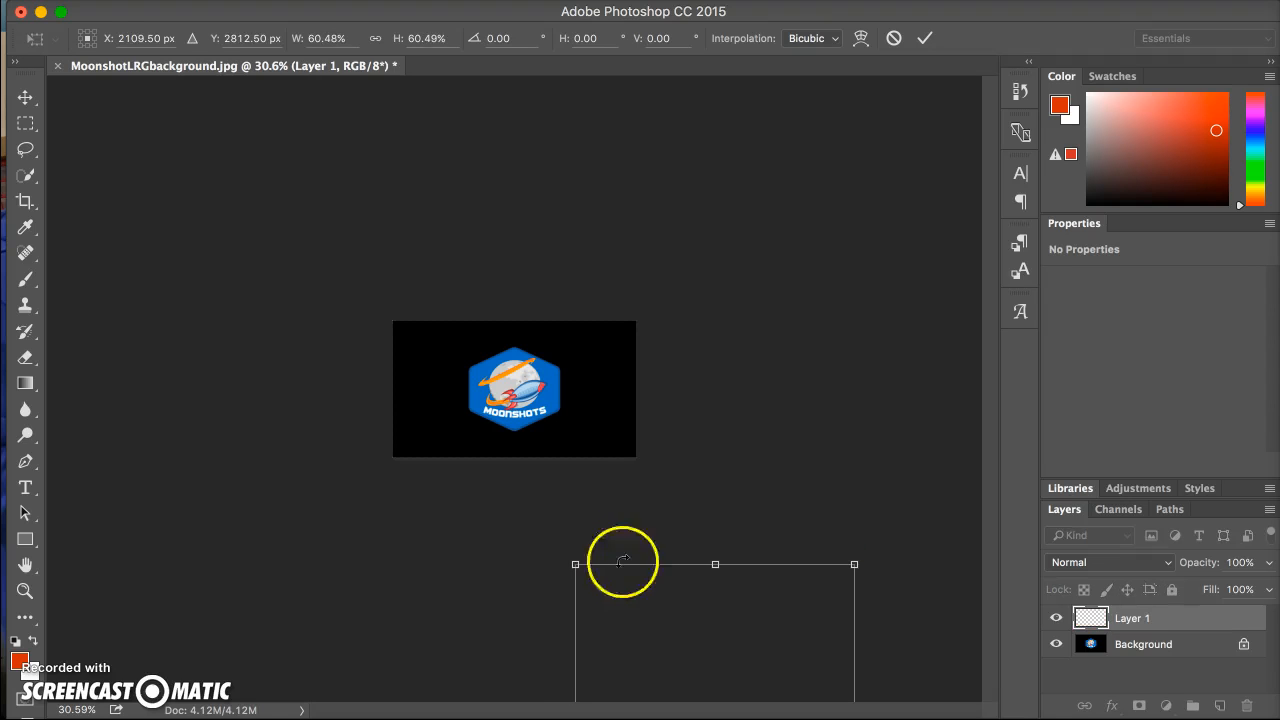
pyautogui.moveTo(645, 646); pyautogui.dragTo(427, 366)
pyautogui.moveTo(357, 284); pyautogui.dragTo(406, 317)
pyautogui.moveTo(496, 376); pyautogui.dragTo(492, 334)
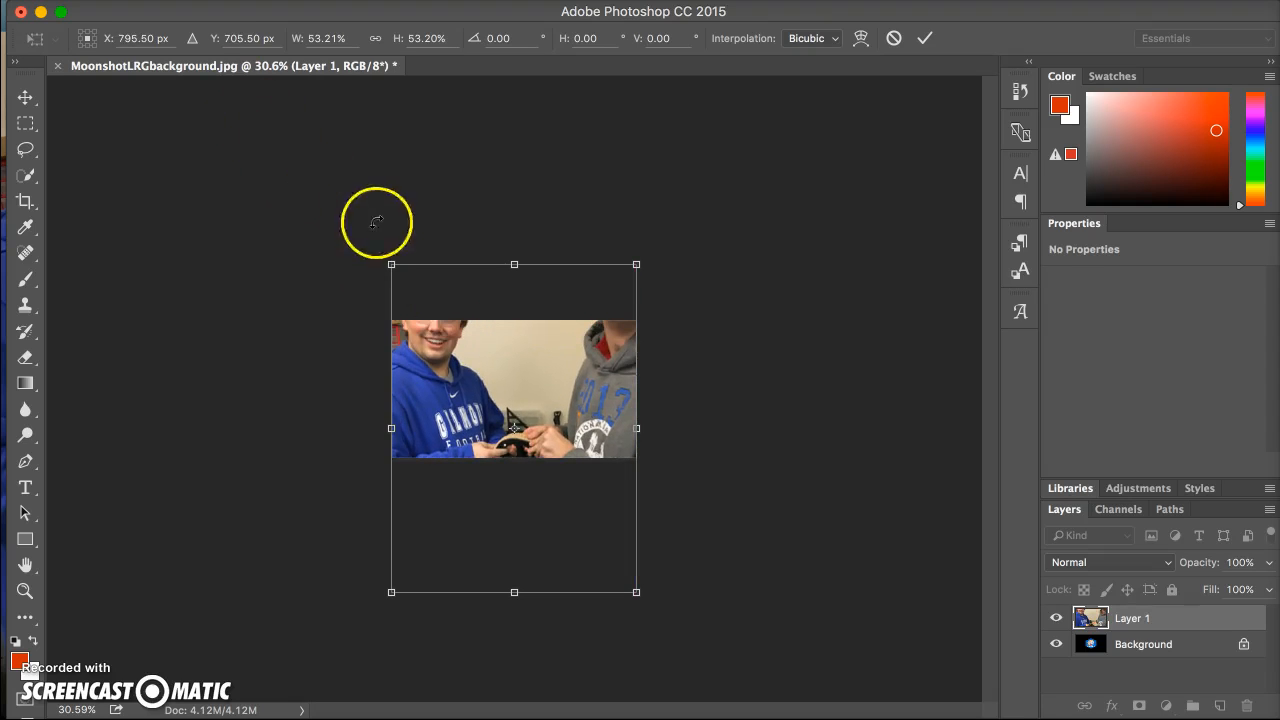
# Scale the workbench photo on Layer 2 to about 30%, fit it over the whole canvas and apply the transformation.
pyautogui.click(470, 384)
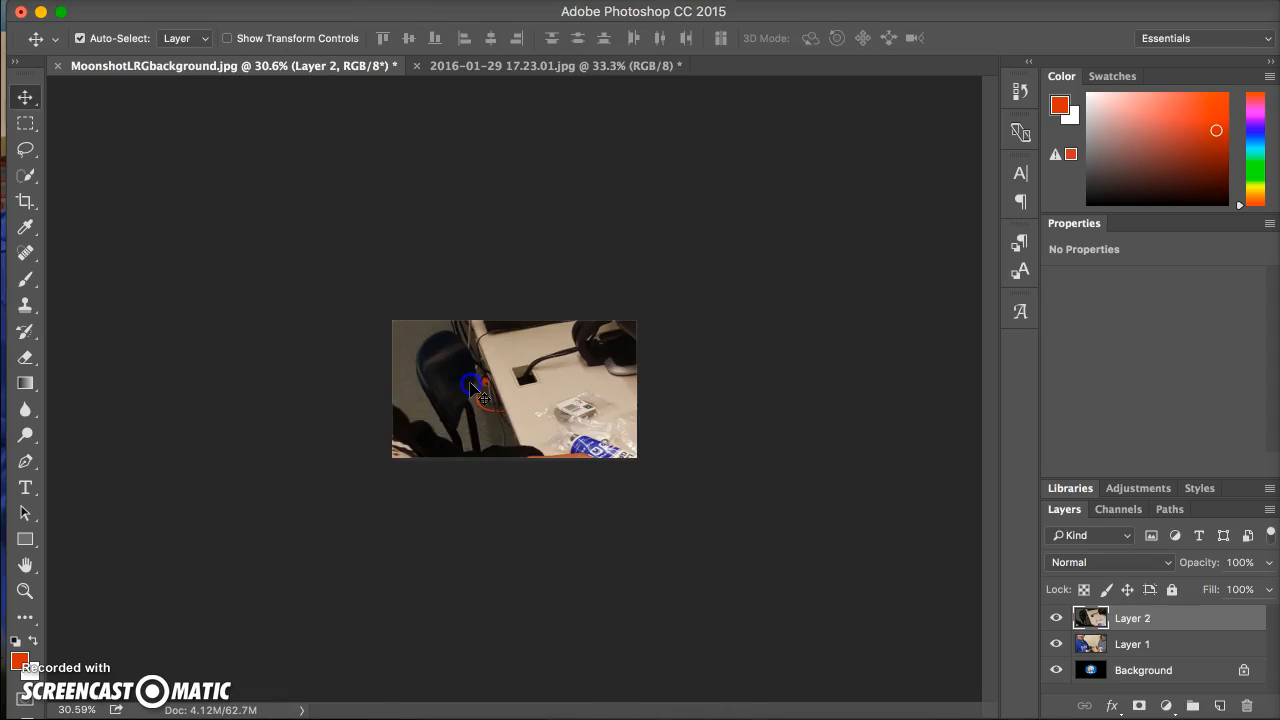
pyautogui.press('super+t')
pyautogui.click(390, 320)
pyautogui.moveTo(390, 323); pyautogui.dragTo(658, 549)
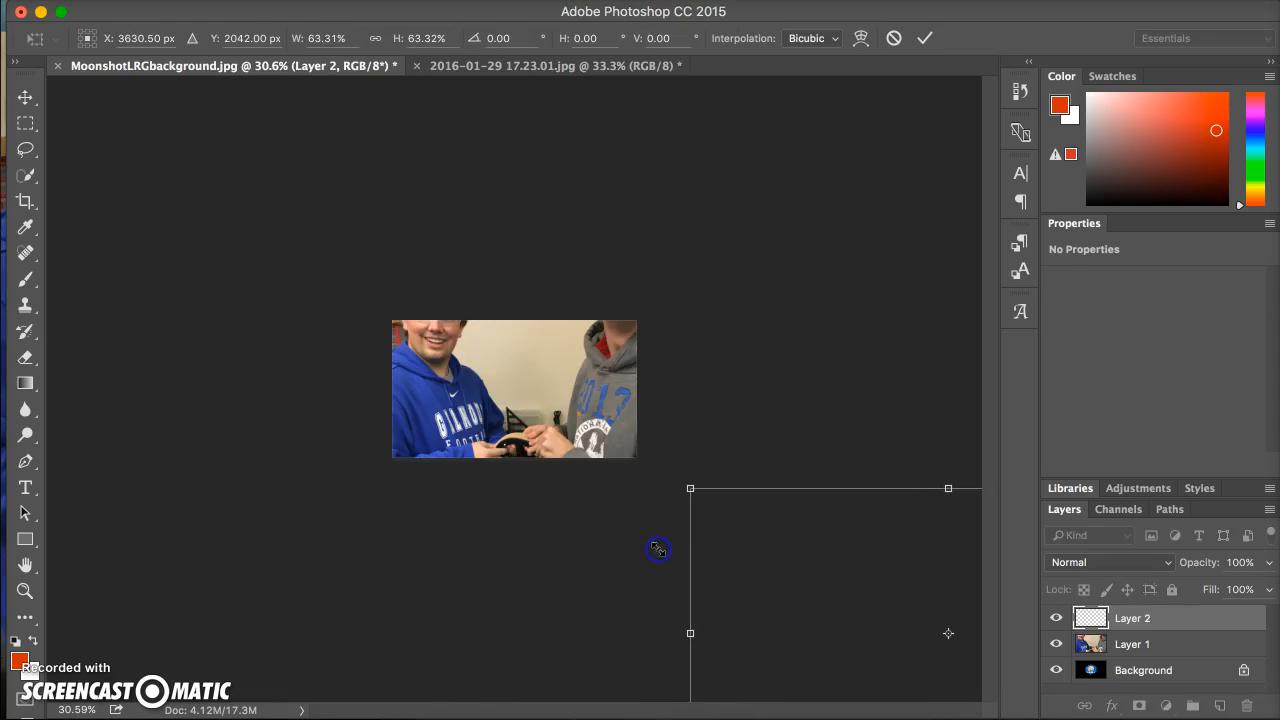
pyautogui.moveTo(775, 590); pyautogui.dragTo(397, 370)
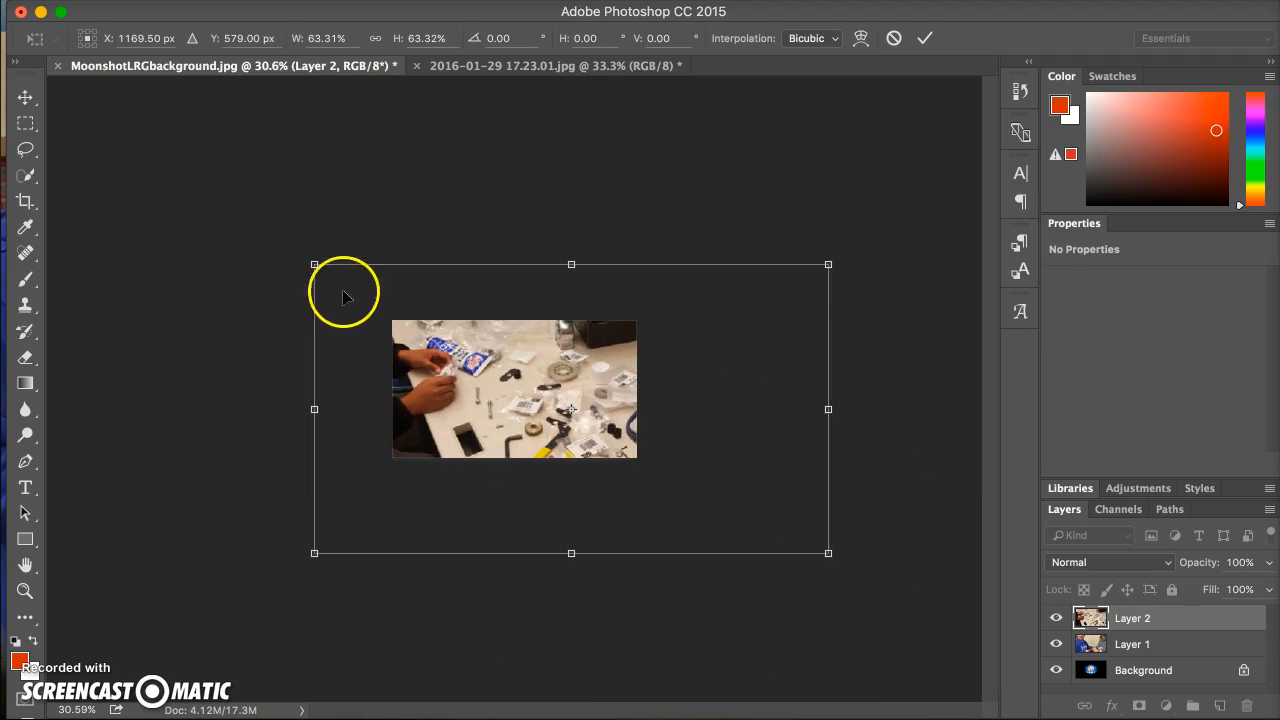
pyautogui.moveTo(315, 265); pyautogui.dragTo(391, 321)
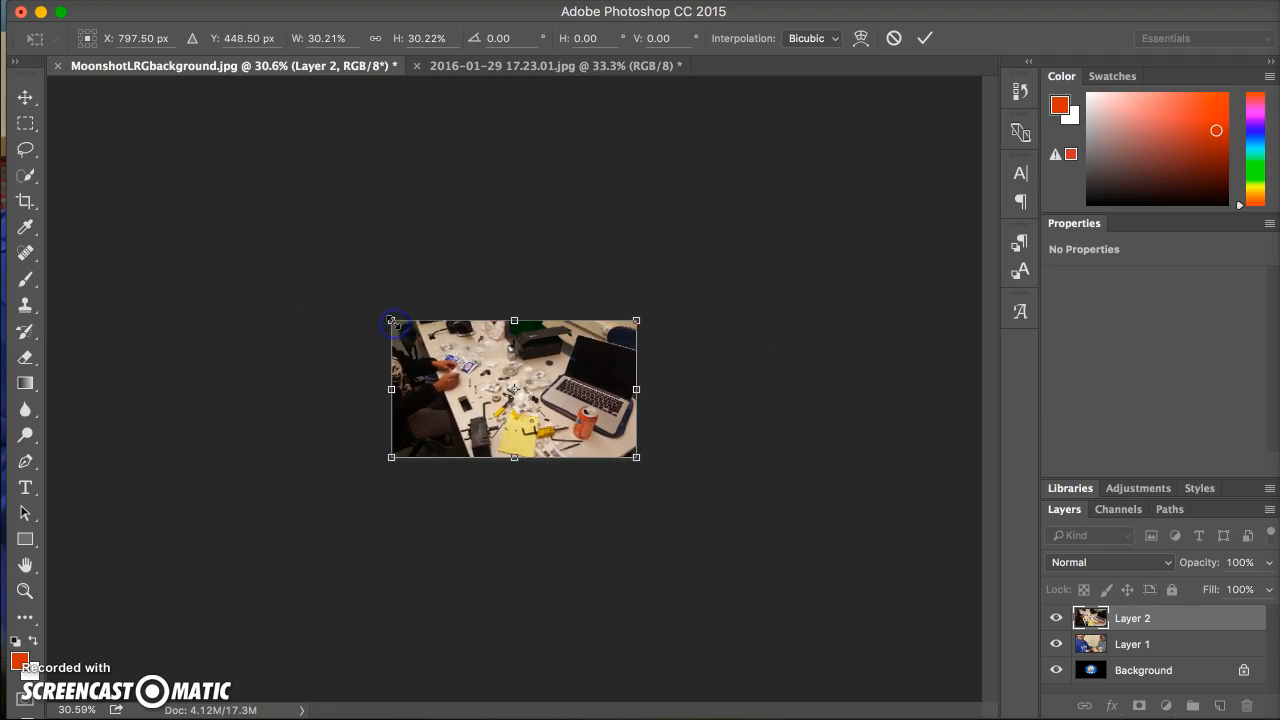
pyautogui.scroll(5, 450, 370)
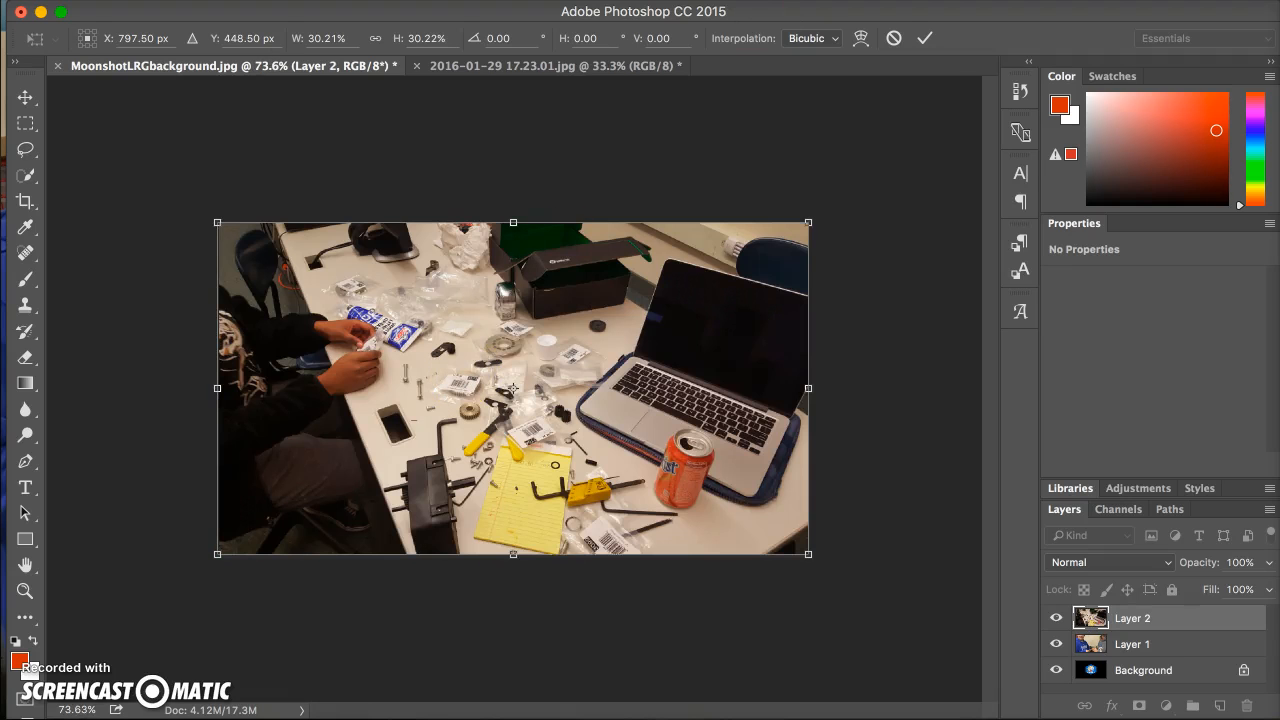
pyautogui.click(929, 38)
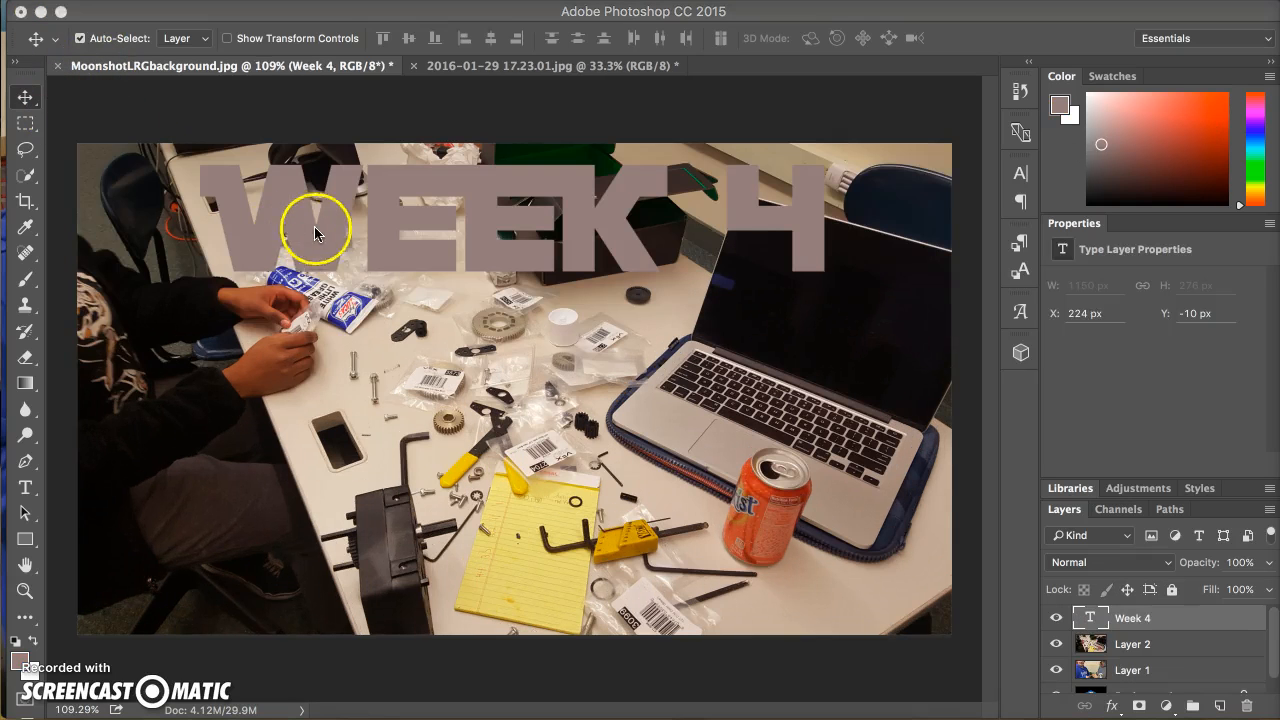
# Sample the orange of the soda can and recolor the Week 4 text layer to a bright orange.
pyautogui.press('i')
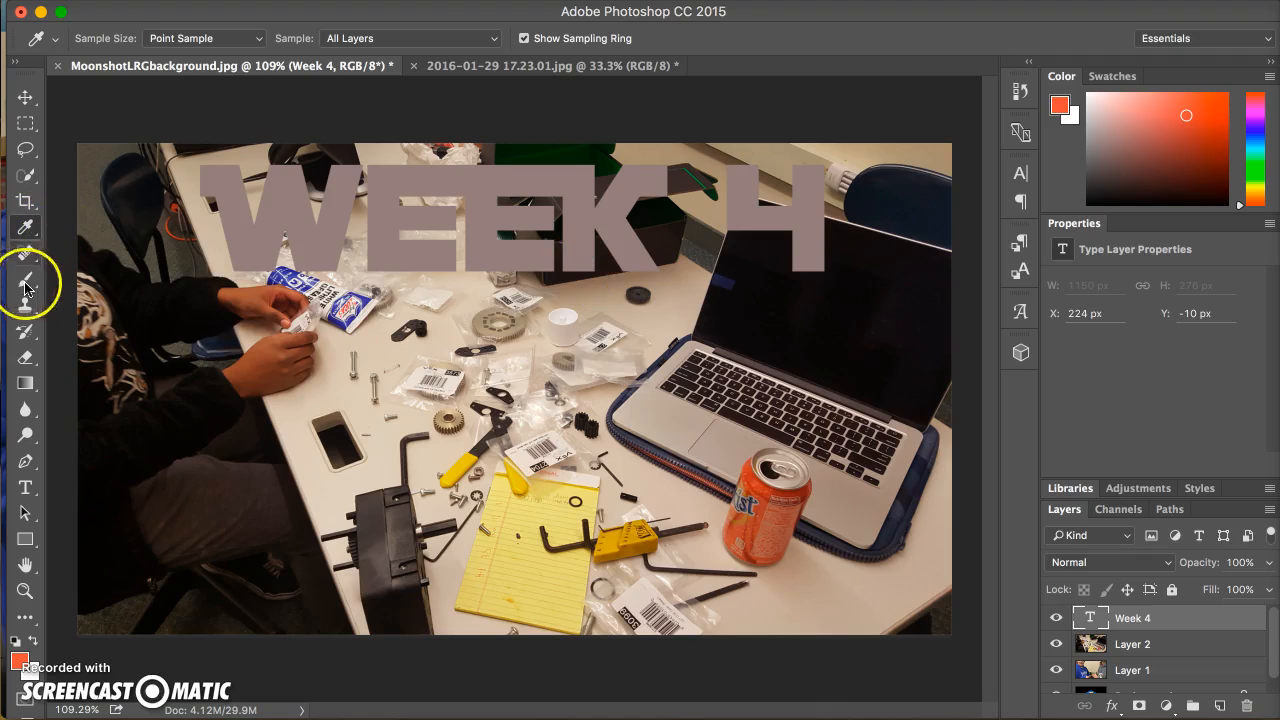
pyautogui.click(26, 99)
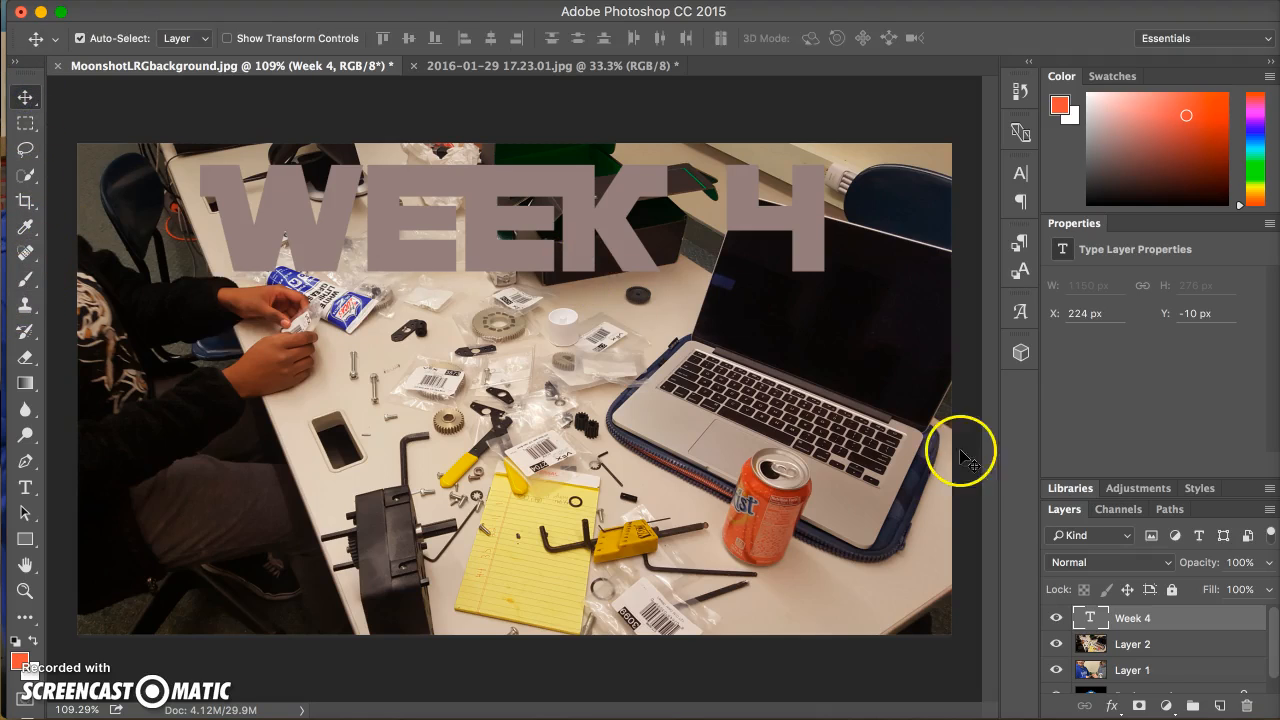
pyautogui.doubleClick(1092, 617)
pyautogui.click(1198, 109)
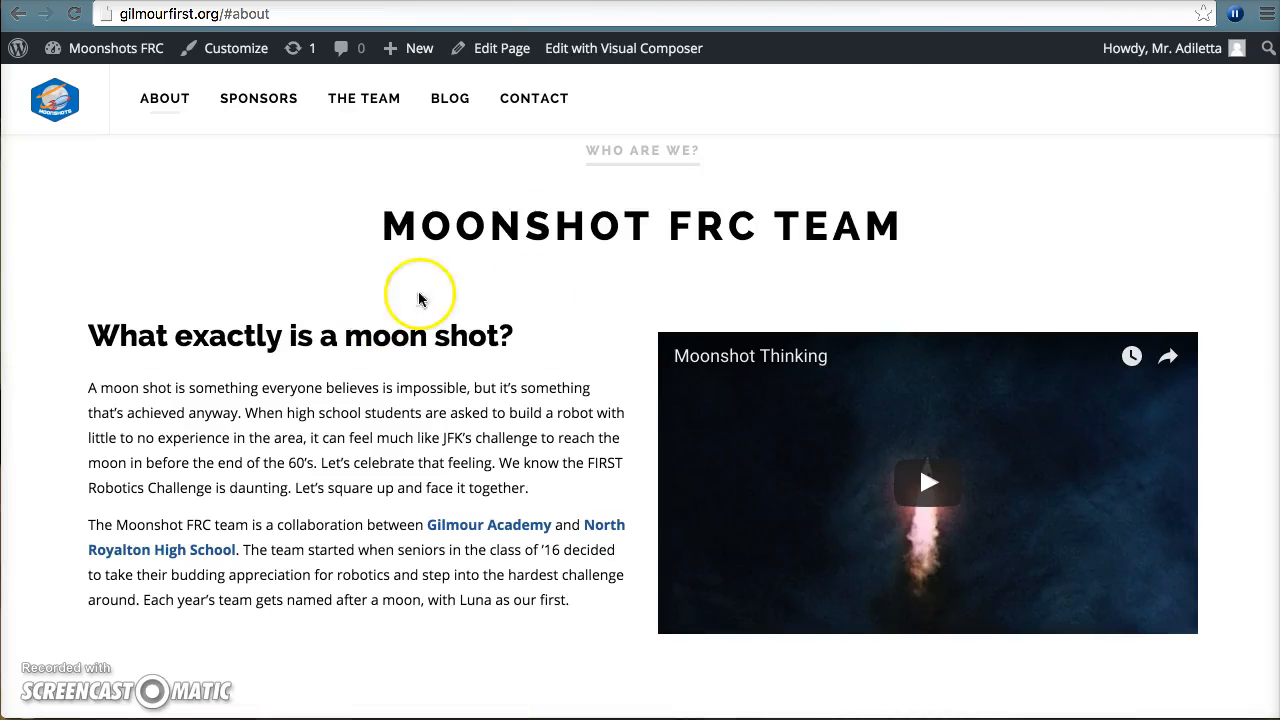
# Copy the Moonshots logo from the gilmourfirst.org site, paste it into the Photoshop document and sample its blue as the foreground color.
pyautogui.scroll(-1, 207, 360)
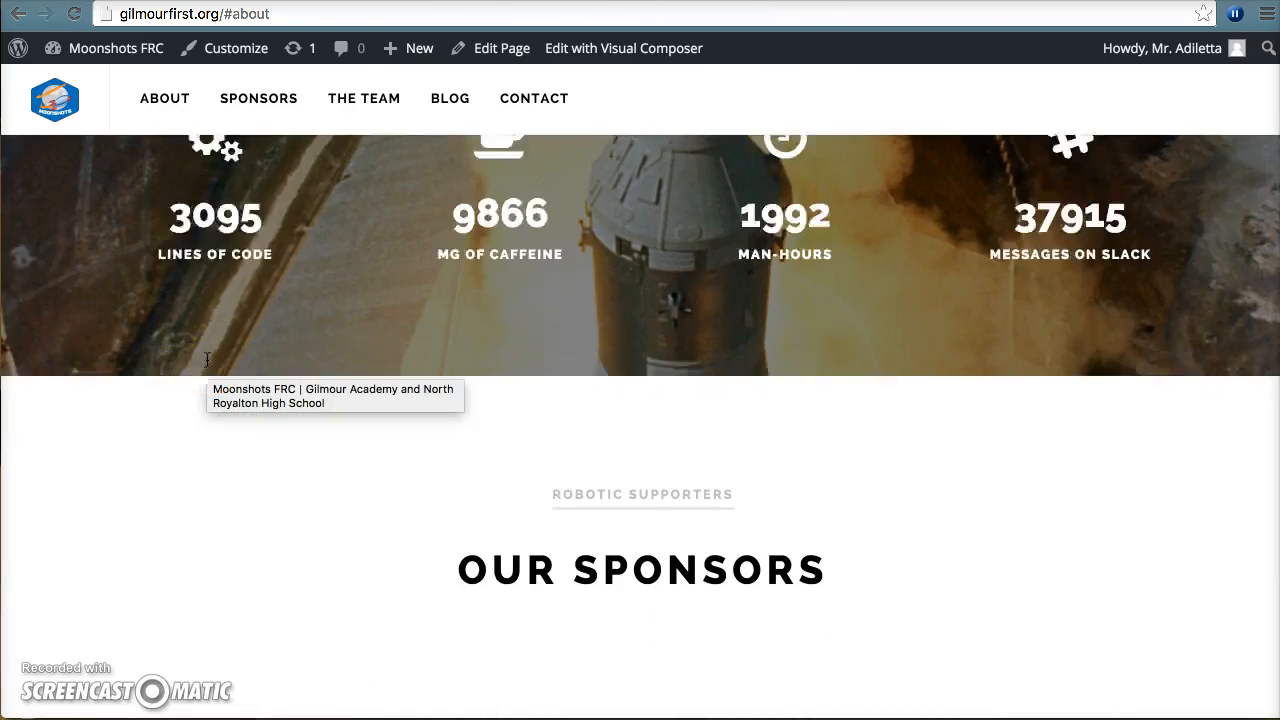
pyautogui.scroll(-8, 207, 360)
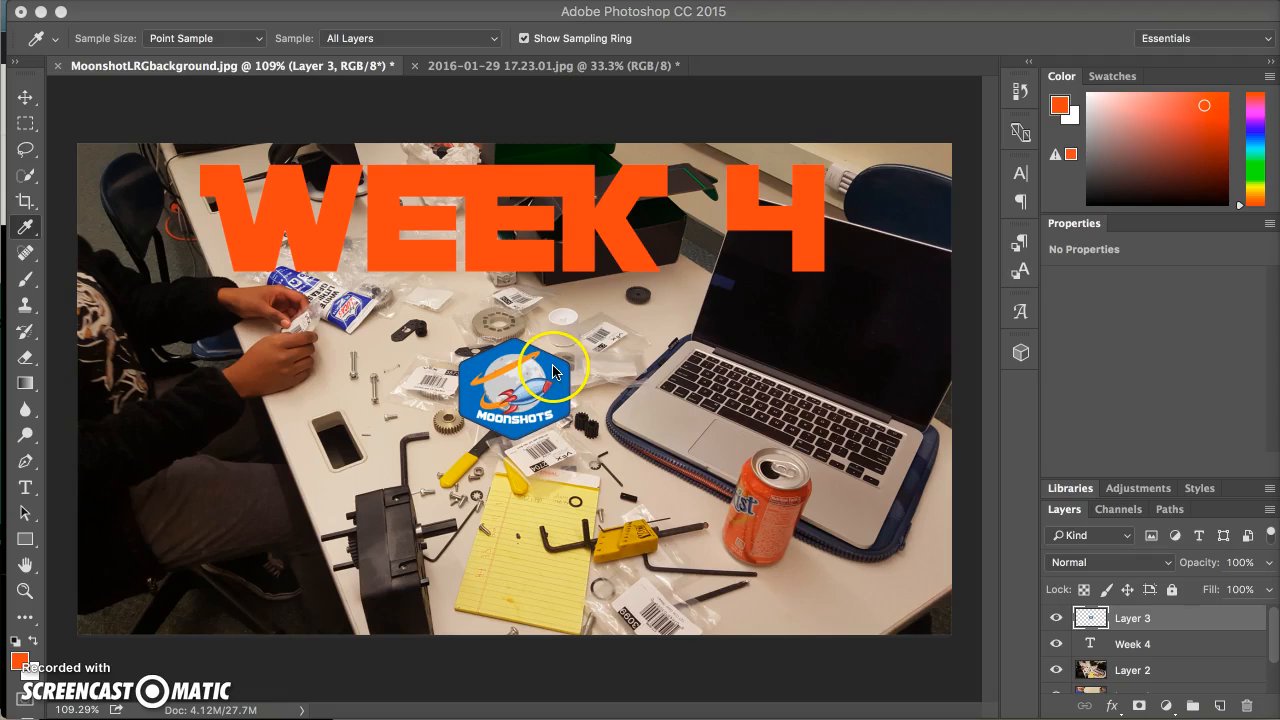
pyautogui.click(548, 372)
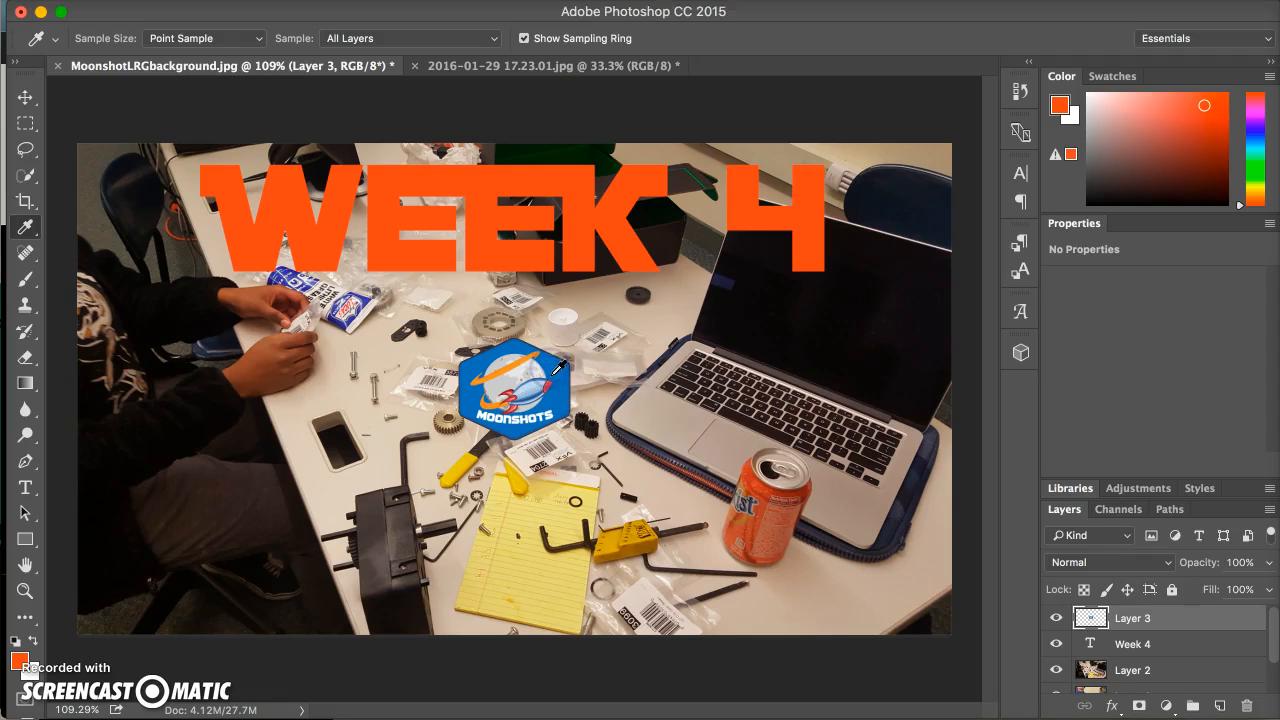
pyautogui.click(555, 368)
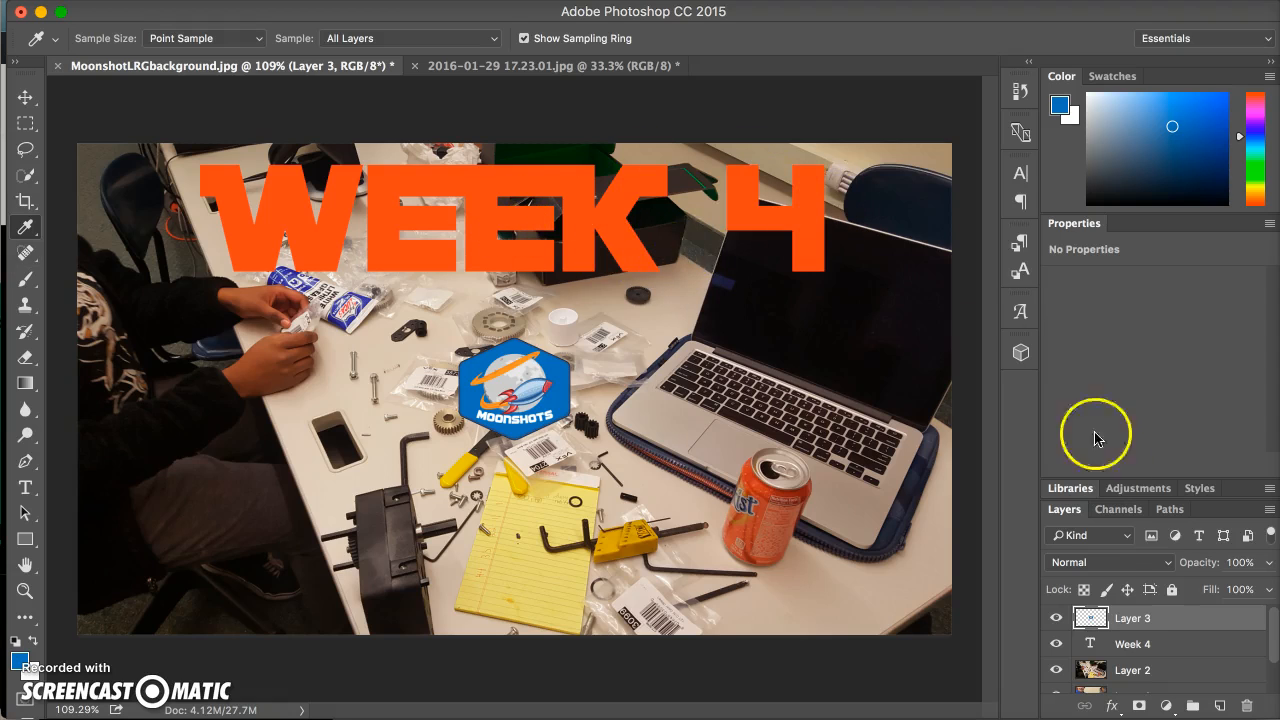
# Recolor the Week 4 text with the sampled logo blue (4775b6) and nudge the text slightly to X 228 px.
pyautogui.doubleClick(1092, 644)
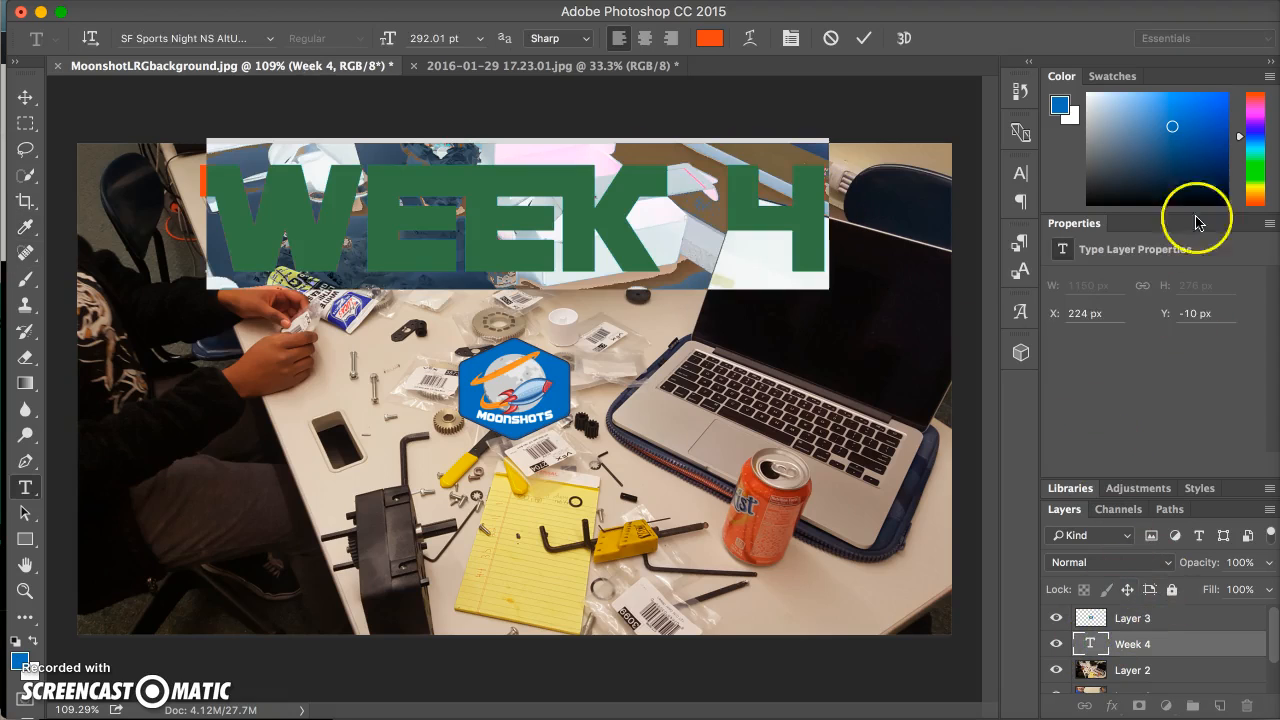
pyautogui.click(1059, 105)
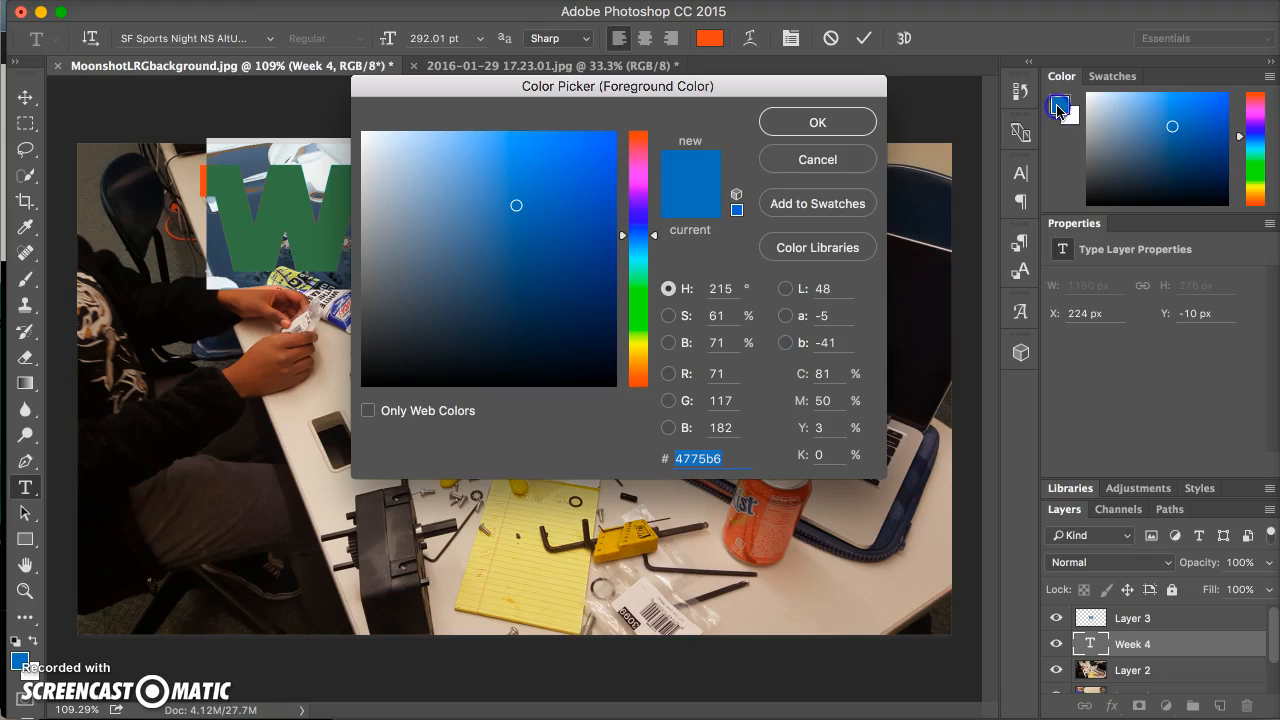
pyautogui.click(843, 124)
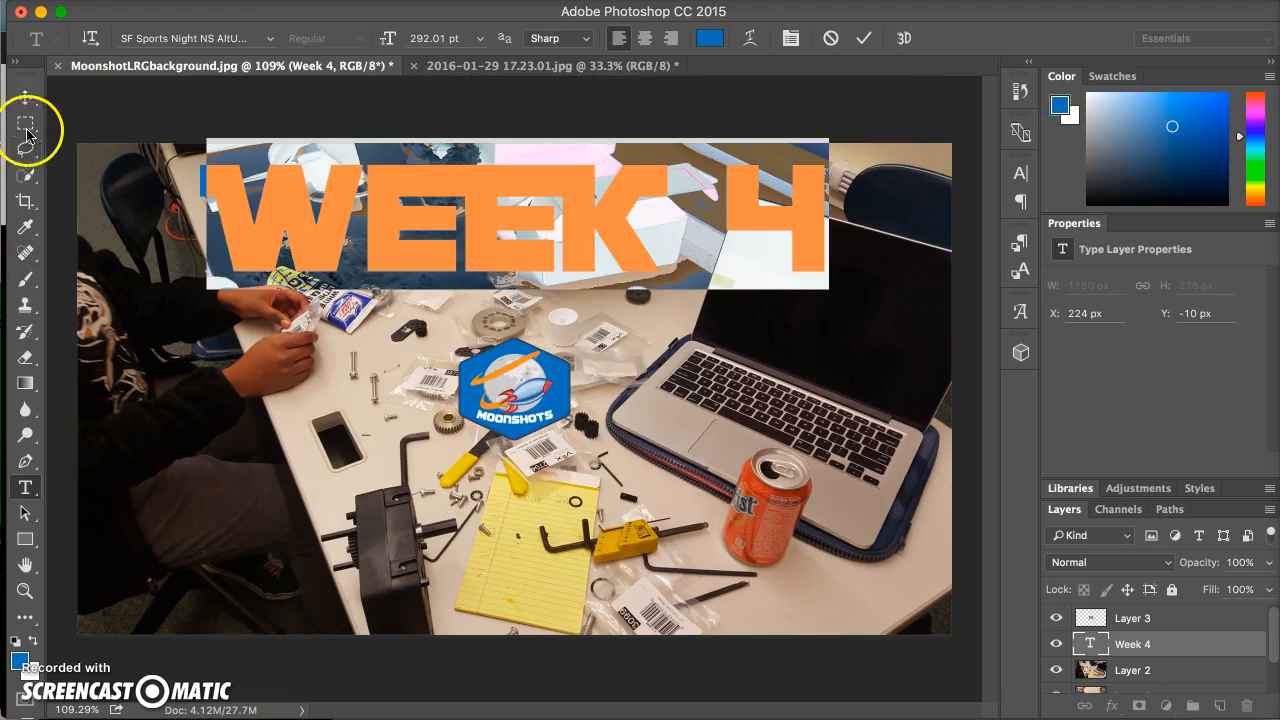
pyautogui.click(25, 97)
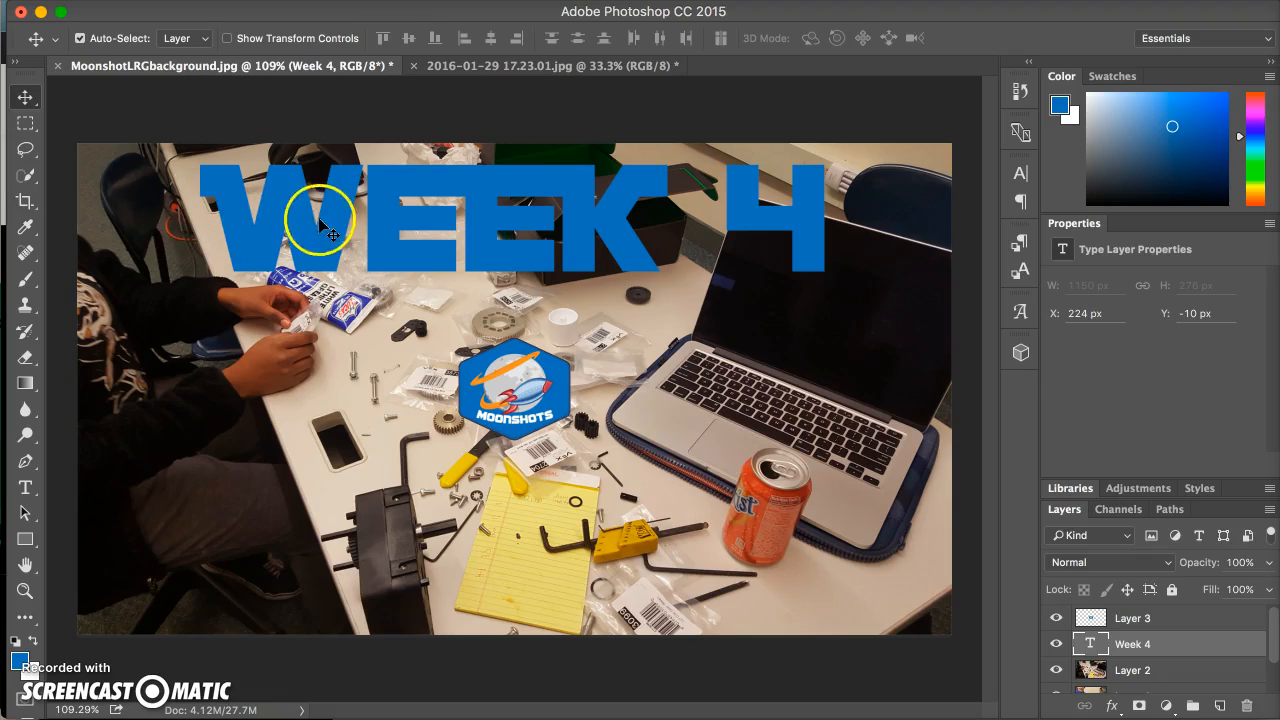
pyautogui.moveTo(383, 240); pyautogui.dragTo(388, 241)
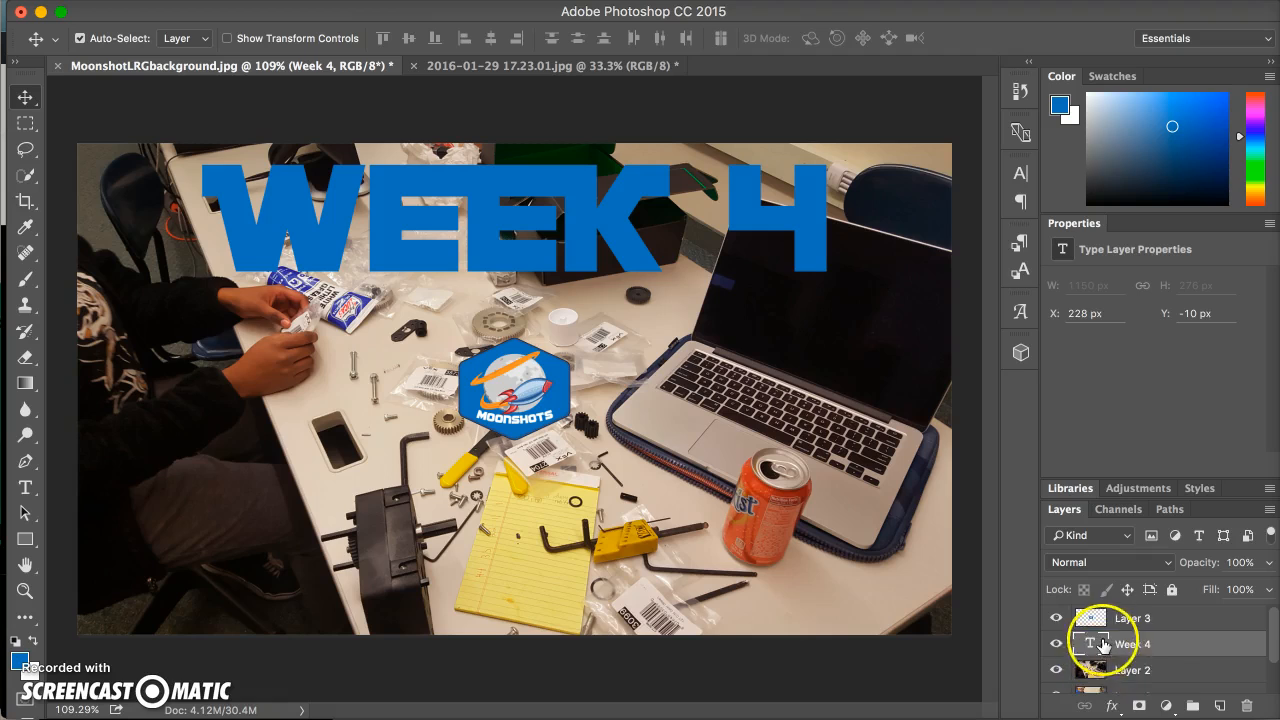
# Add a Multiply drop shadow to the Week 4 text layer with the angle set to 133°.
pyautogui.click(1114, 706)
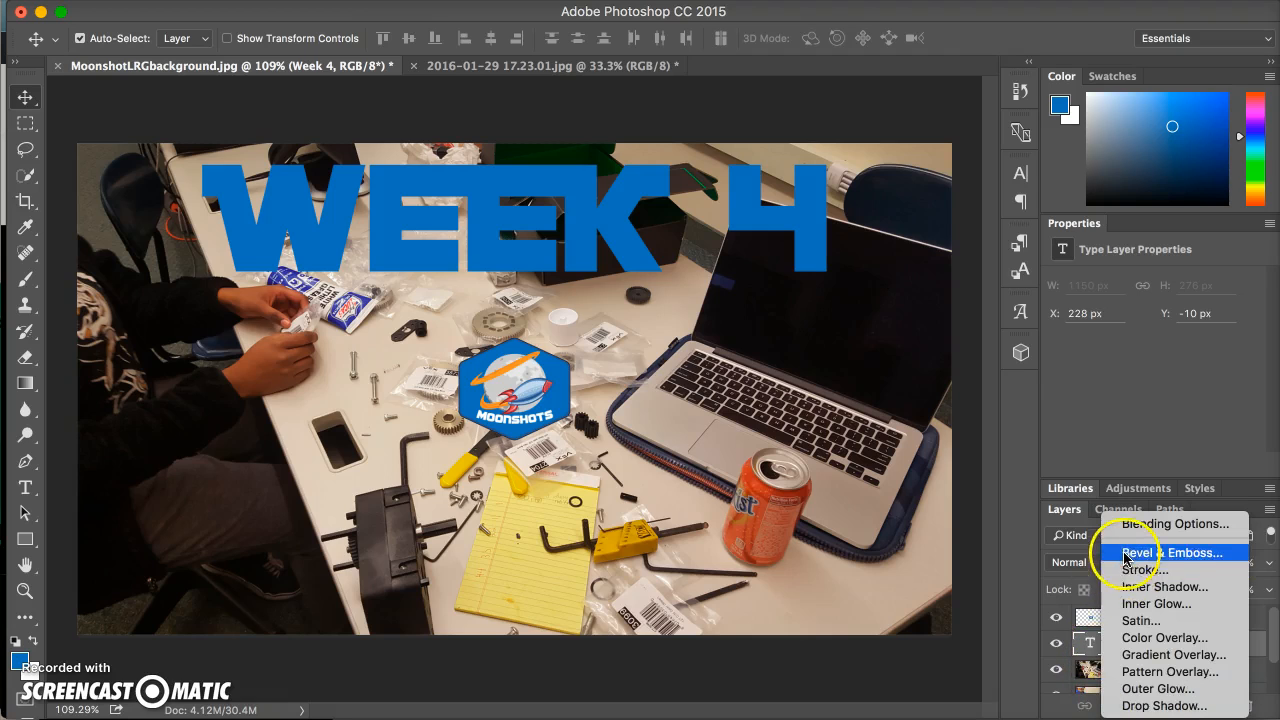
pyautogui.click(1074, 450)
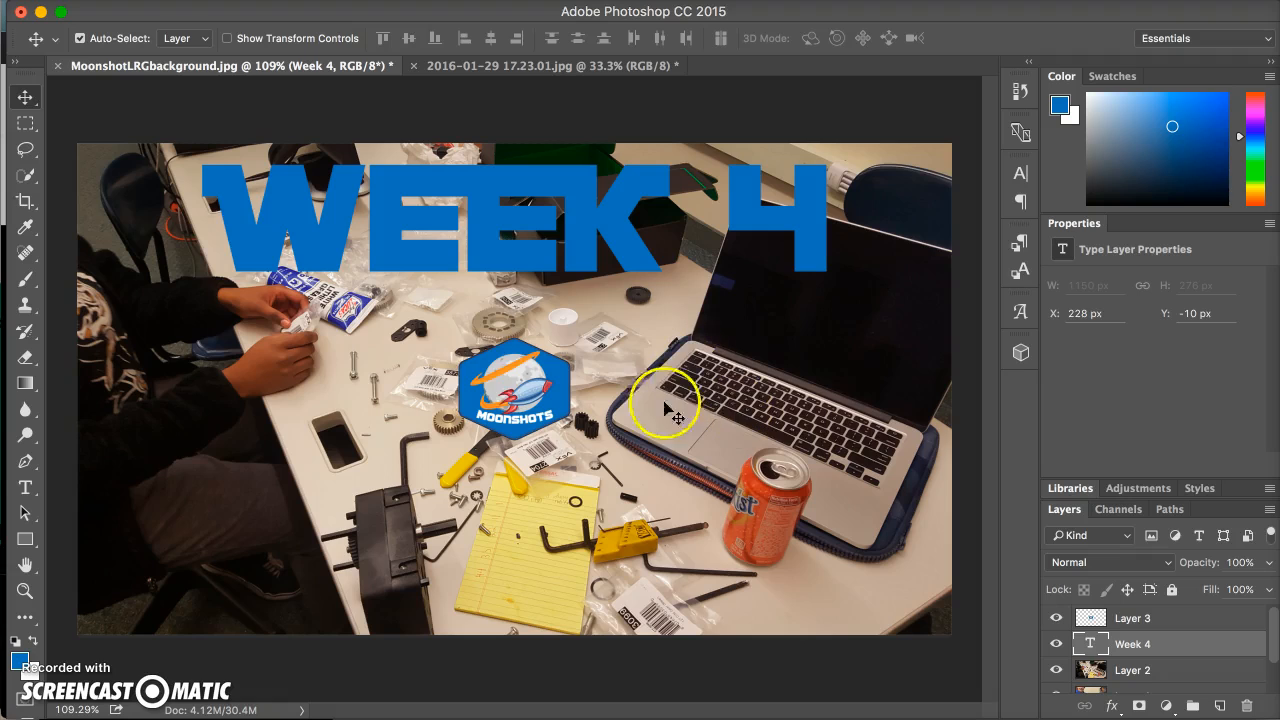
pyautogui.click(1112, 706)
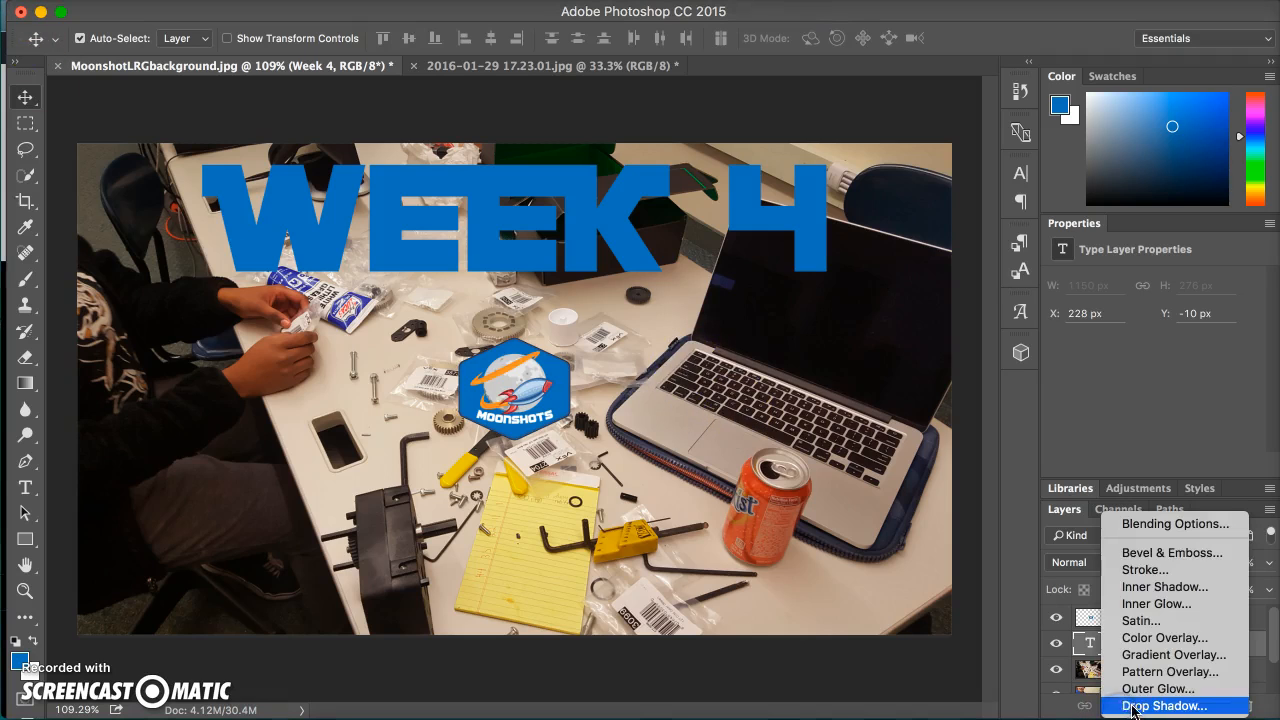
pyautogui.click(1133, 706)
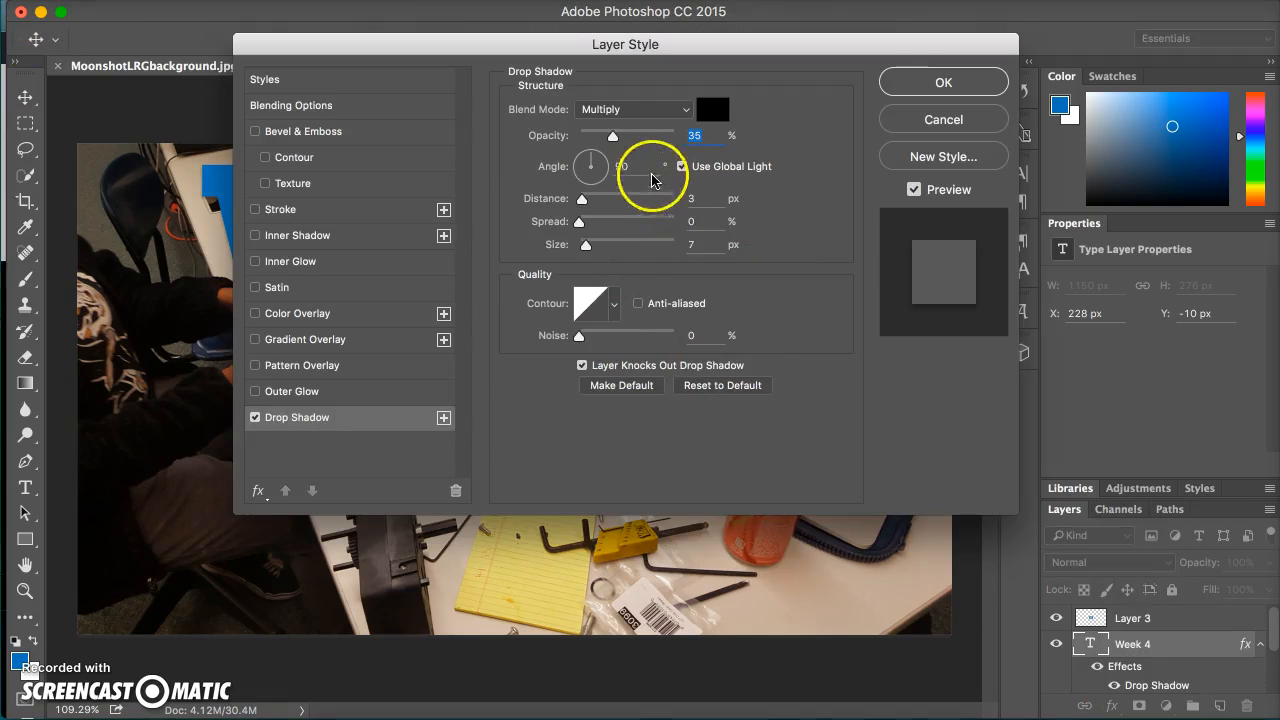
pyautogui.moveTo(588, 160); pyautogui.dragTo(580, 162)
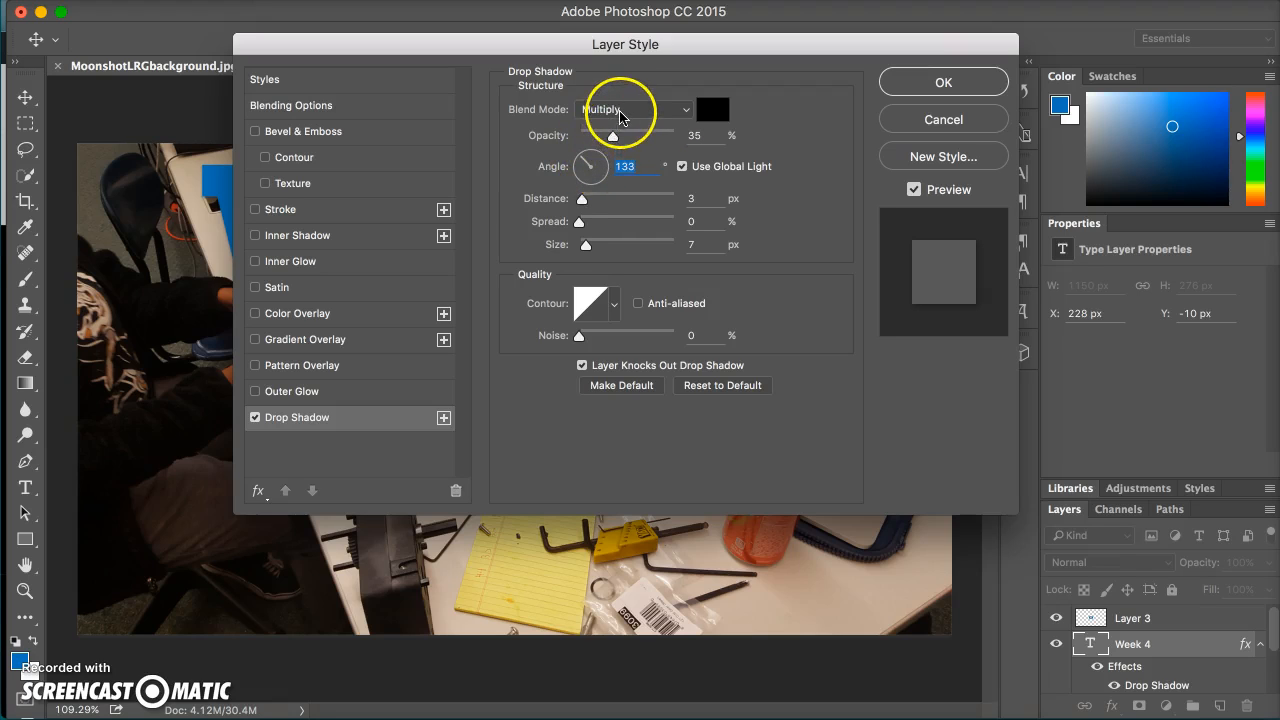
pyautogui.click(648, 112)
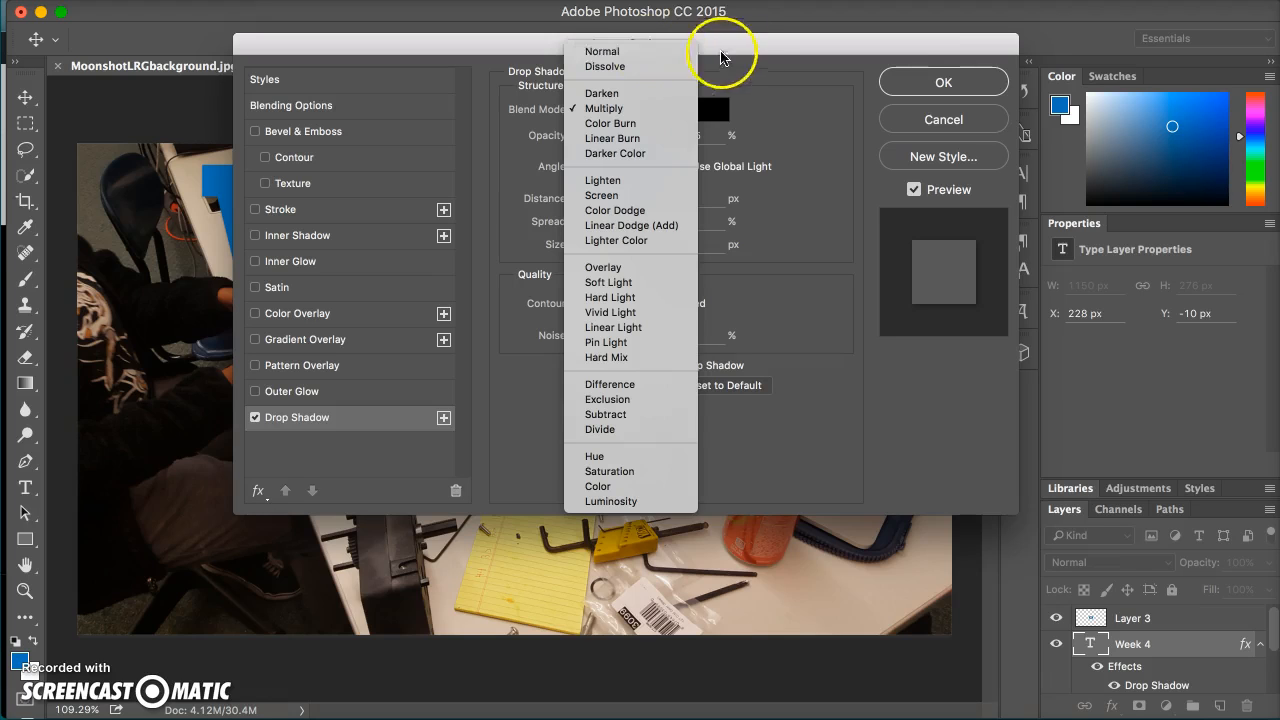
pyautogui.click(806, 100)
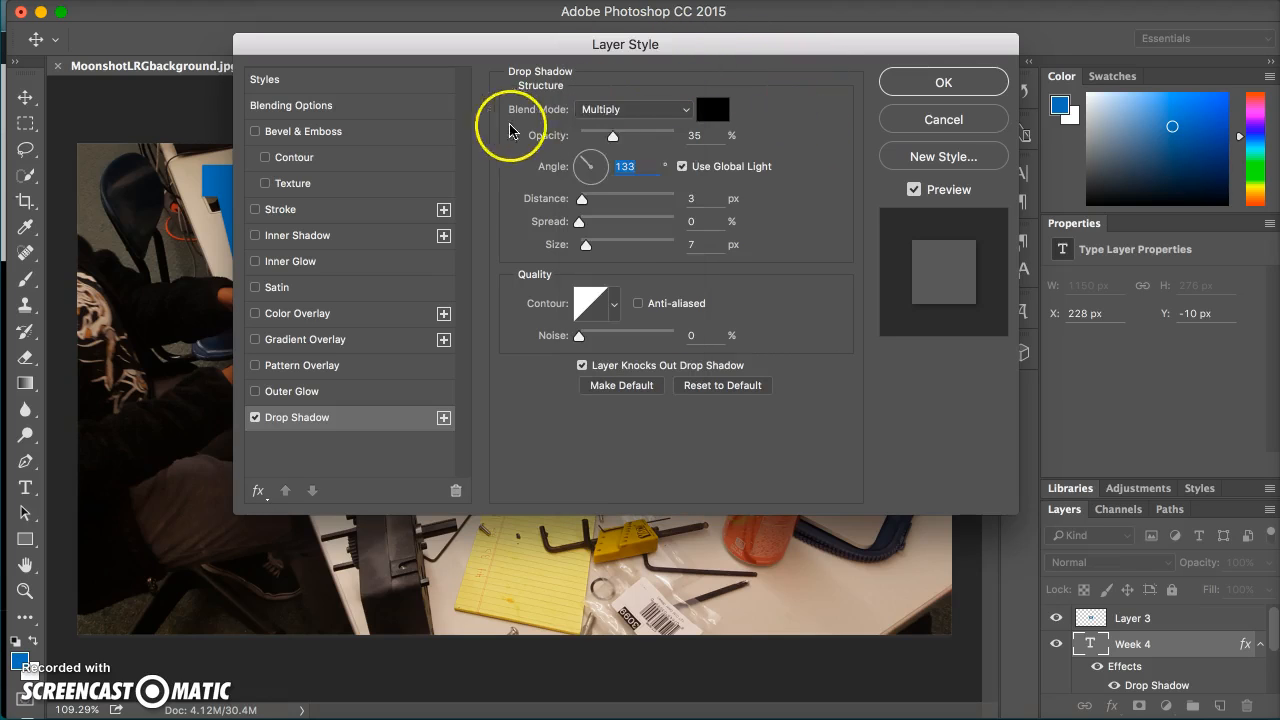
pyautogui.click(940, 84)
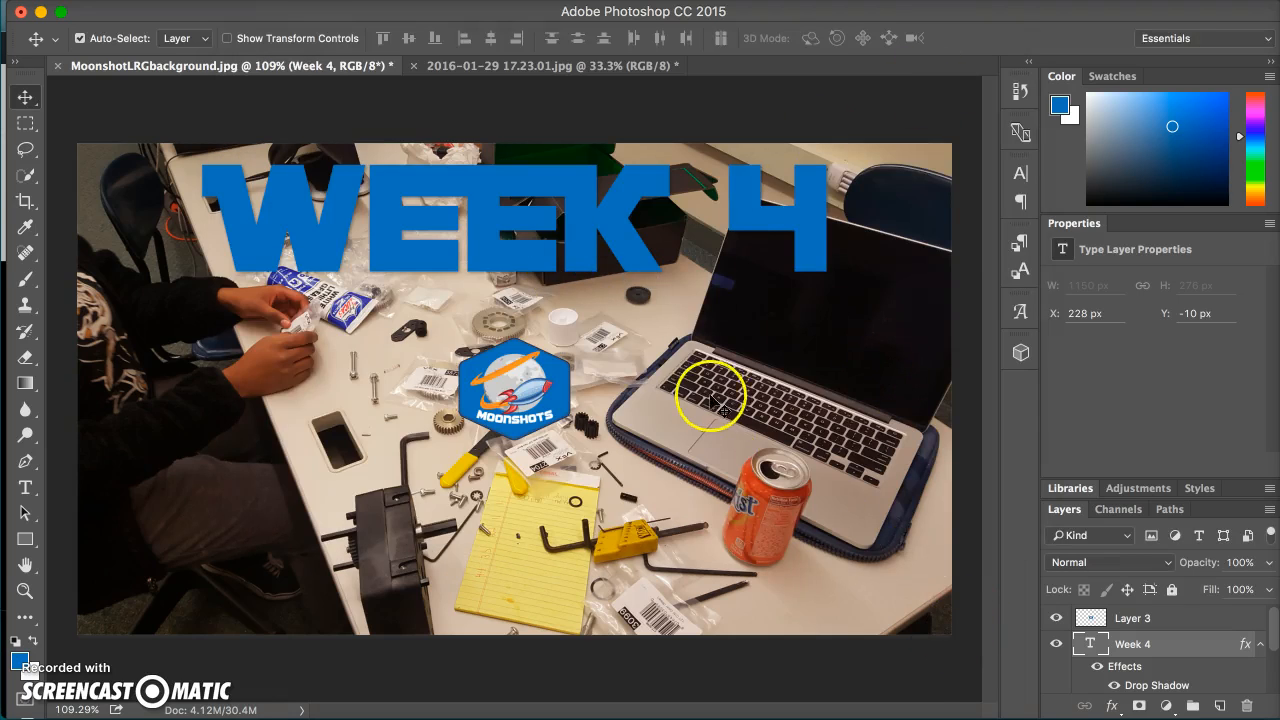
# Strengthen the text's drop shadow to distance 10 px, spread 10% and size 13 px, and reposition the text to about X 243, Y 1 px.
pyautogui.moveTo(347, 214); pyautogui.dragTo(364, 224)
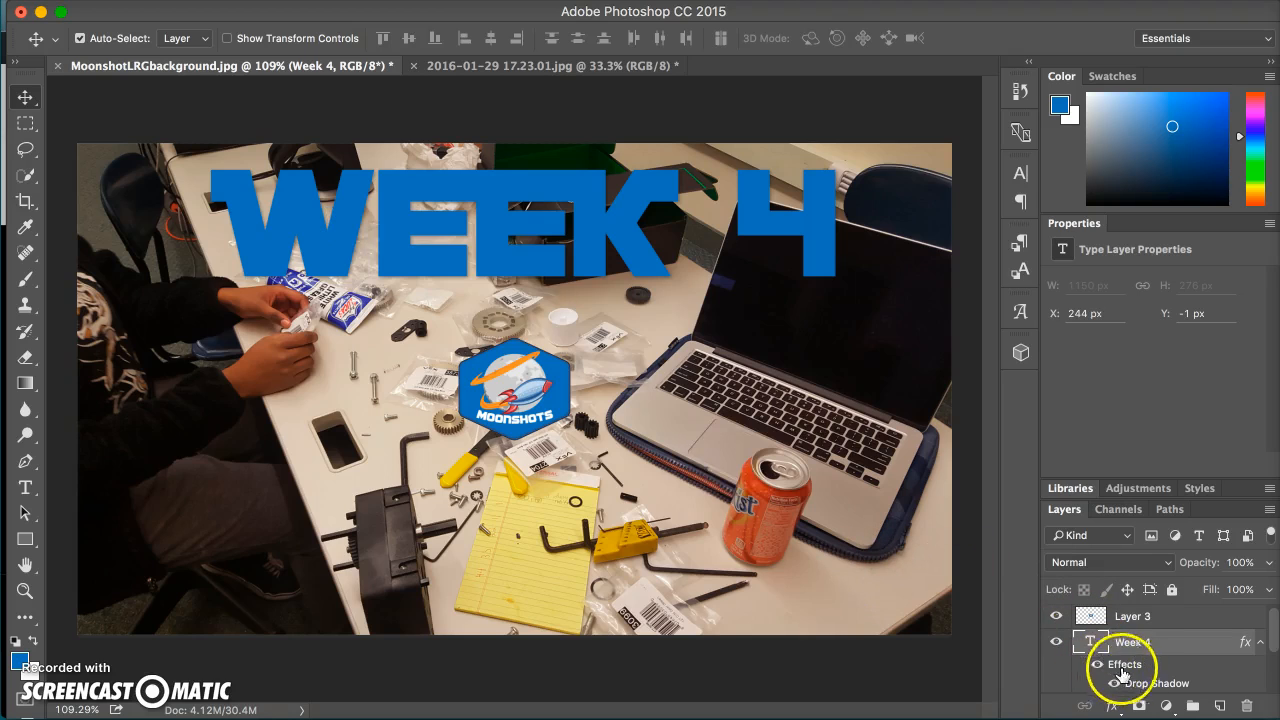
pyautogui.doubleClick(1140, 683)
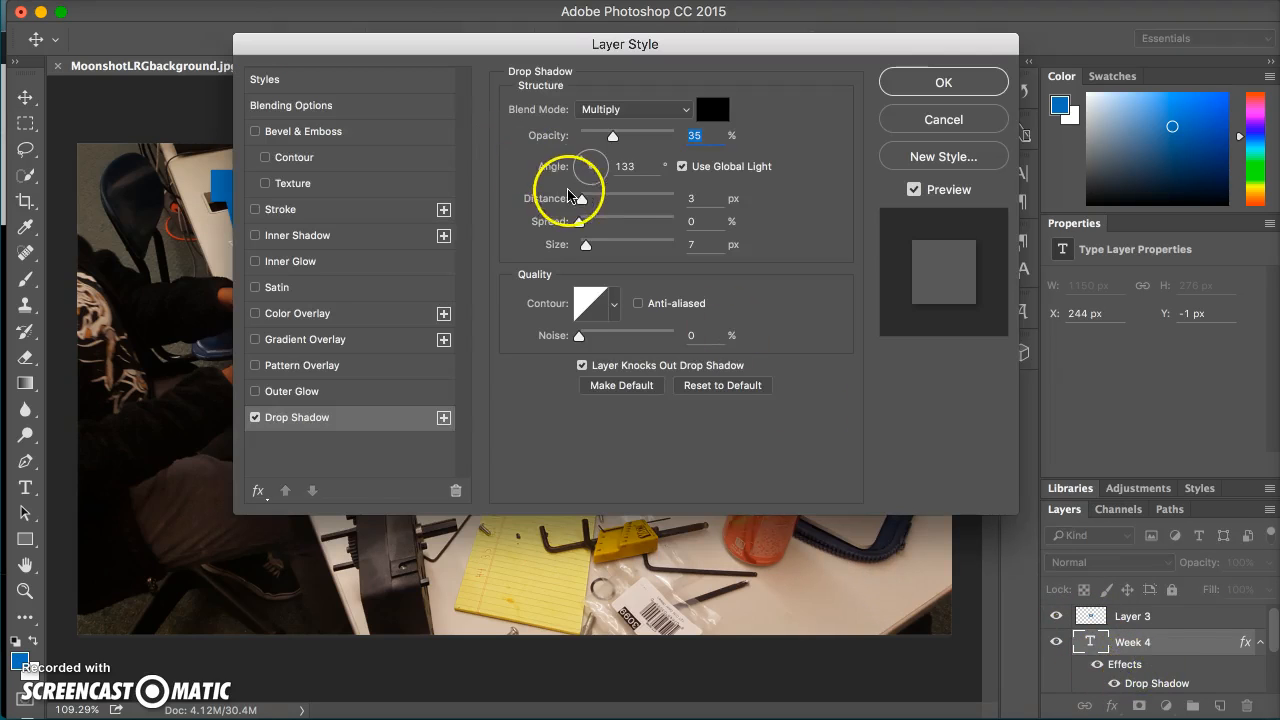
pyautogui.click(586, 199)
pyautogui.moveTo(586, 199); pyautogui.dragTo(590, 252)
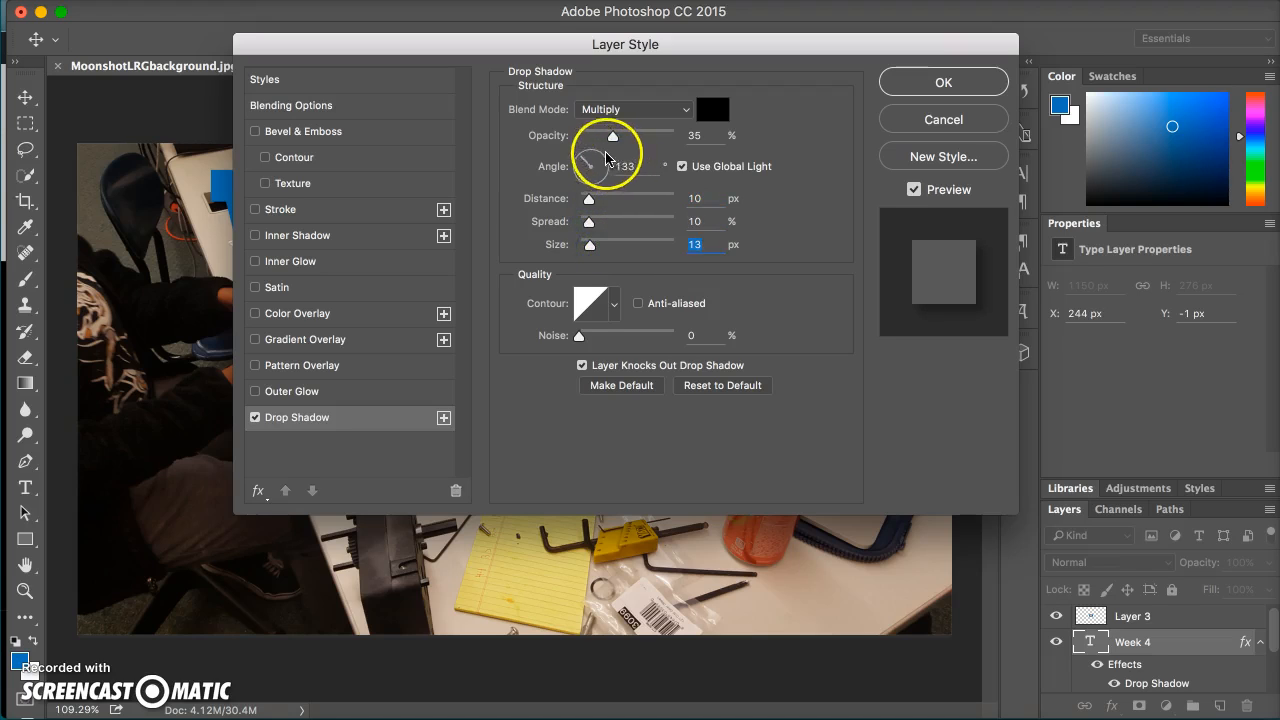
pyautogui.click(922, 77)
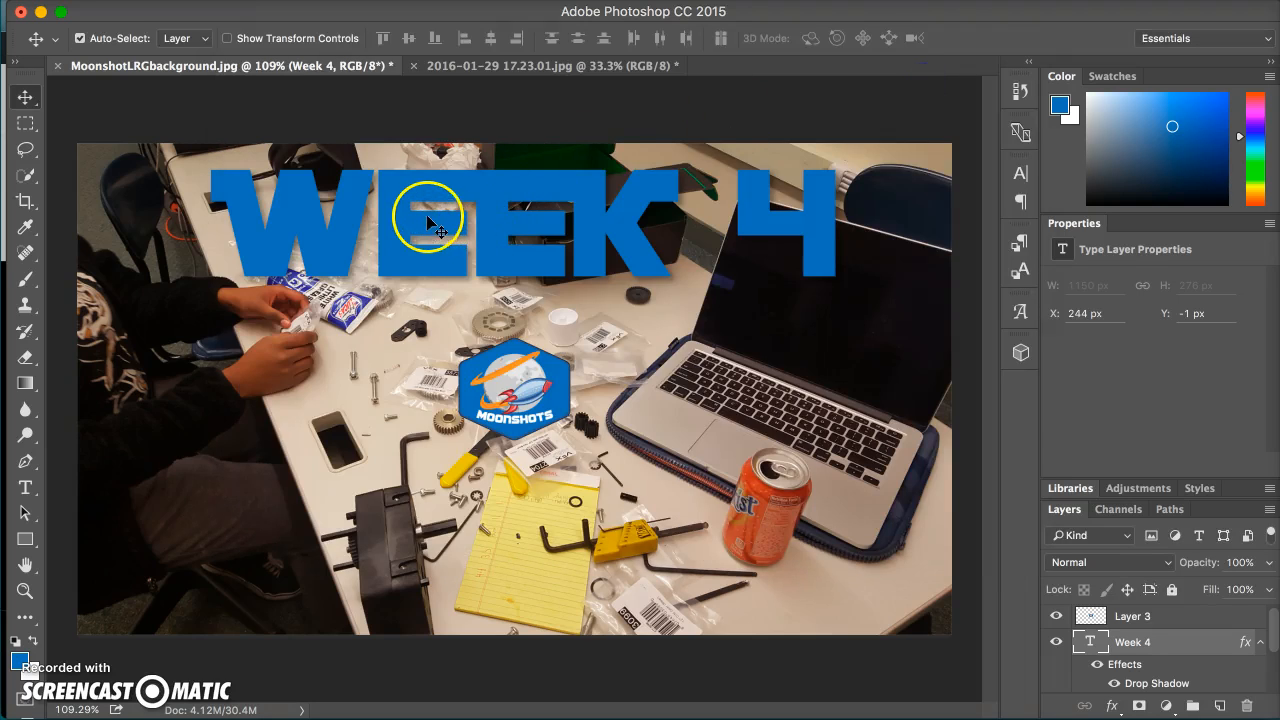
pyautogui.moveTo(411, 240)
pyautogui.mouseDown()
pyautogui.moveTo(408, 228)
pyautogui.moveTo(415, 236)
pyautogui.mouseUp()
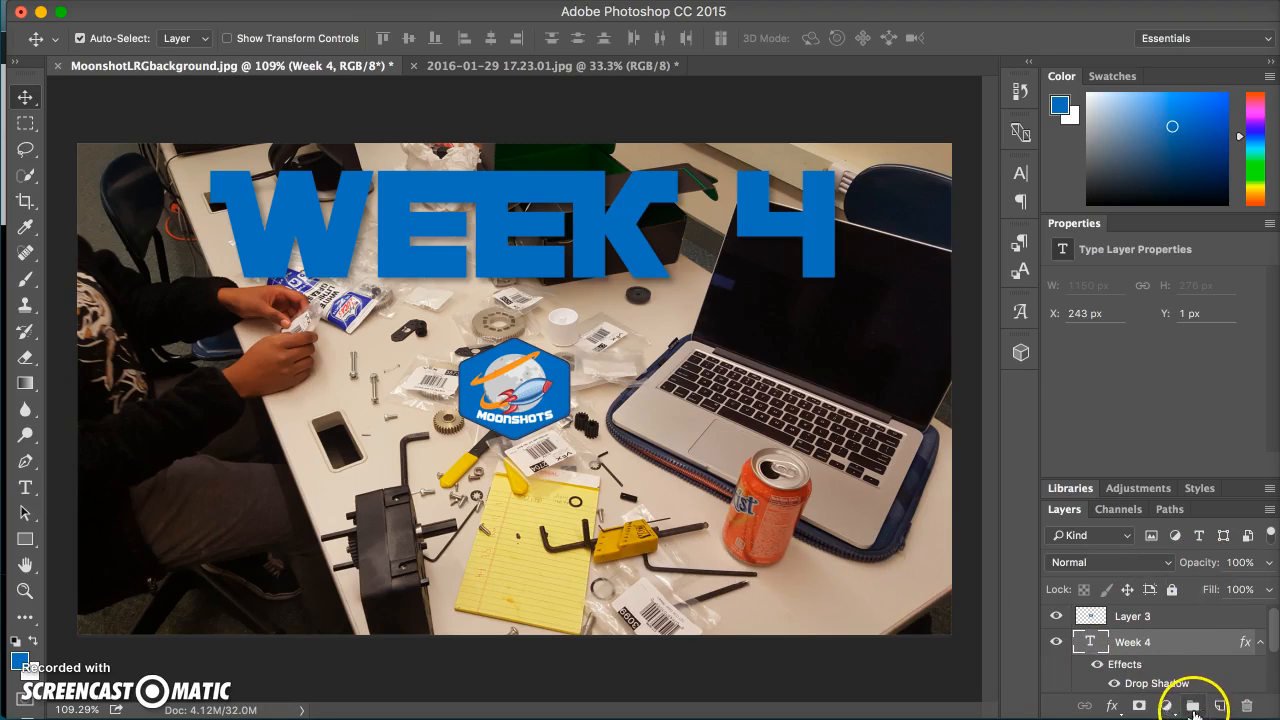
# Create a new layer above the Week 4 text, select the whole canvas and fill it with the blue foreground color at 100% opacity.
pyautogui.click(1221, 706)
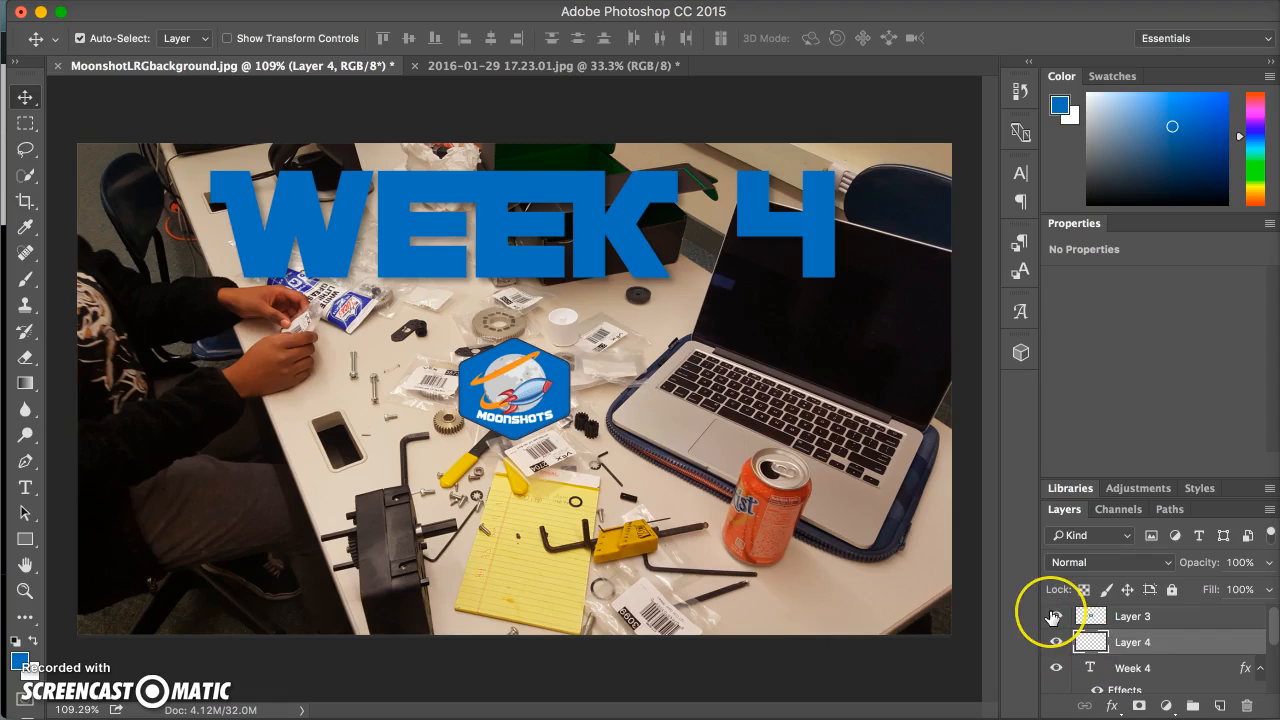
pyautogui.press('super+a')
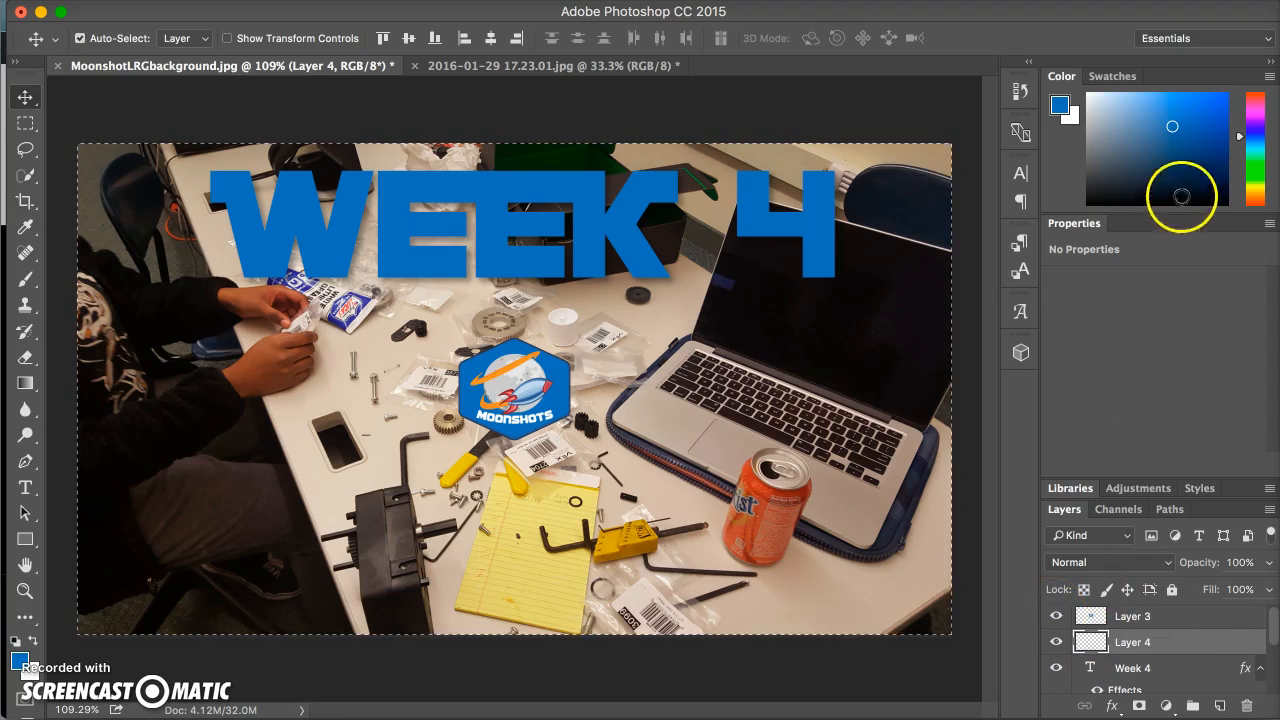
pyautogui.click(1060, 105)
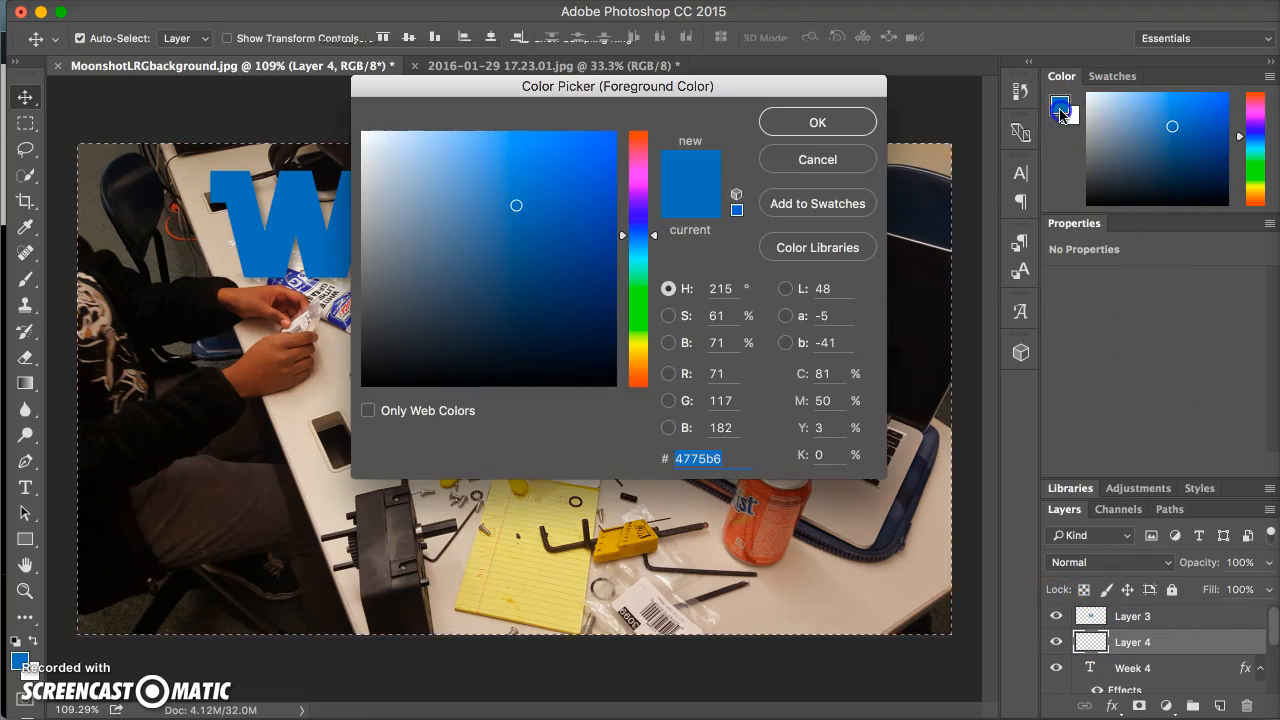
pyautogui.click(814, 121)
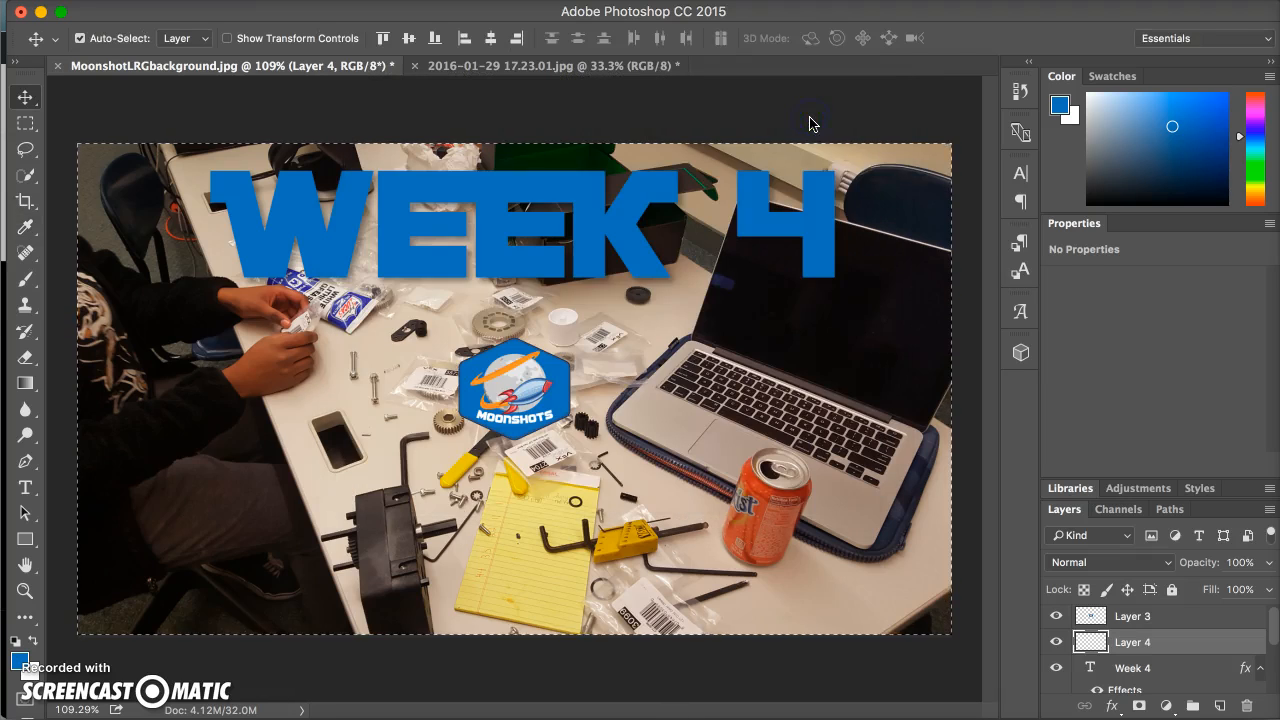
pyautogui.hotkey('shift', 'BackSpace')
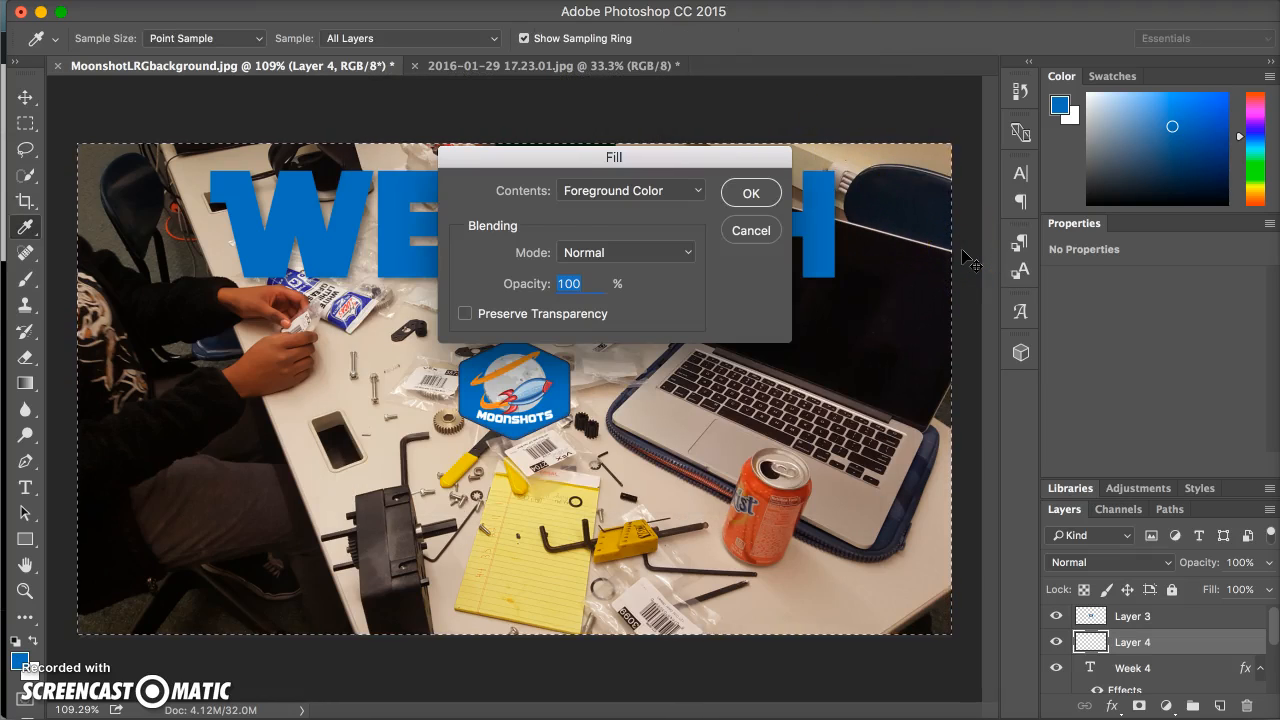
pyautogui.press('Return')
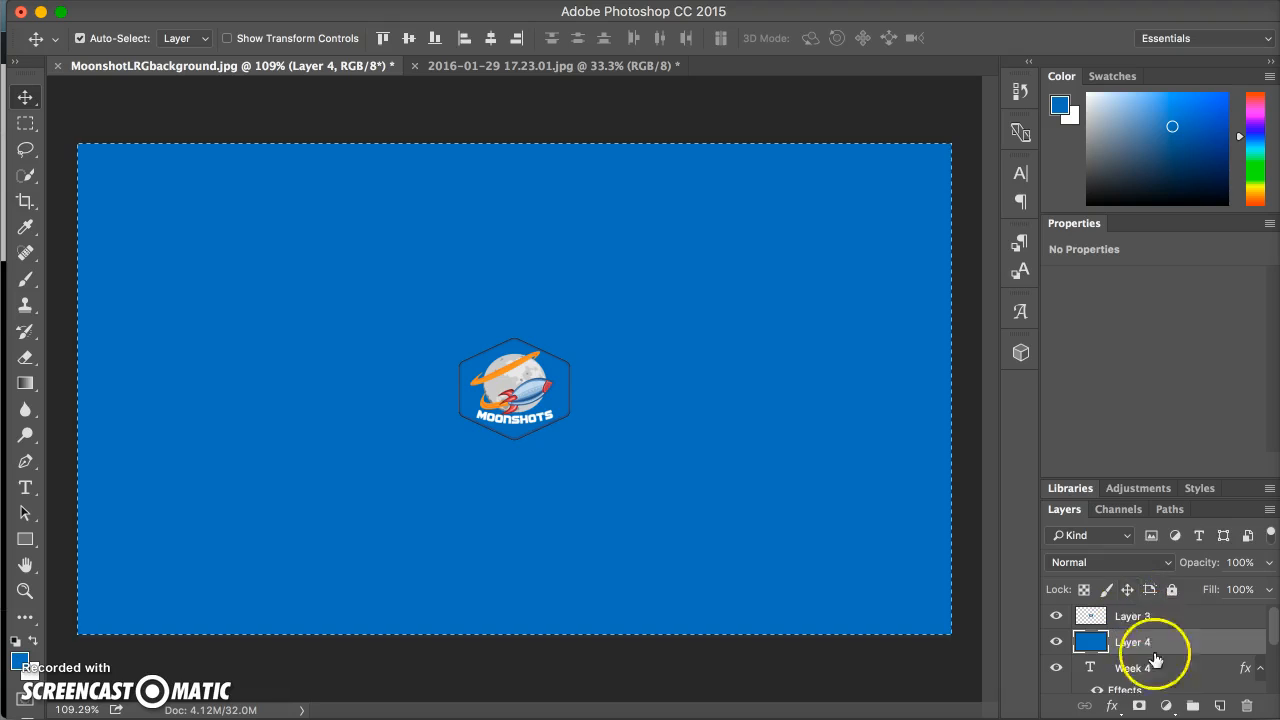
# Set the blue fill layer's blend mode to Darken and its opacity to 37%.
pyautogui.click(1160, 562)
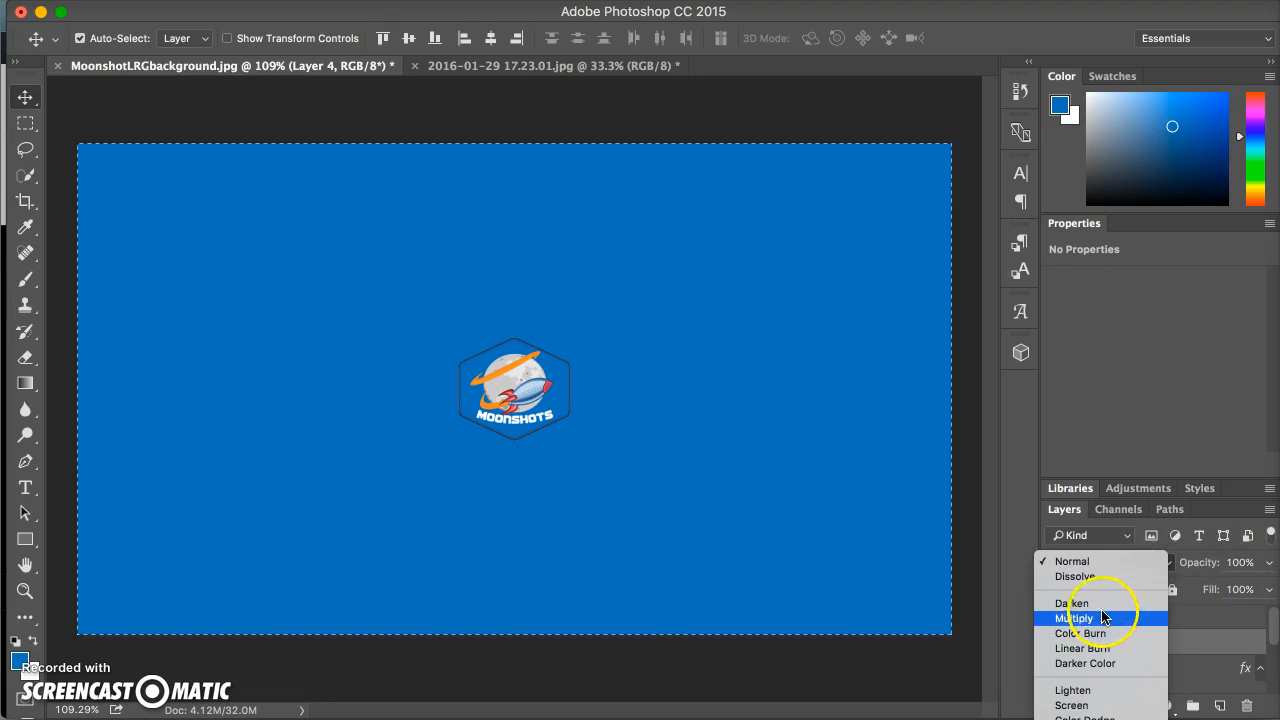
pyautogui.click(1130, 603)
pyautogui.click(1265, 567)
pyautogui.moveTo(1250, 595); pyautogui.dragTo(1199, 593)
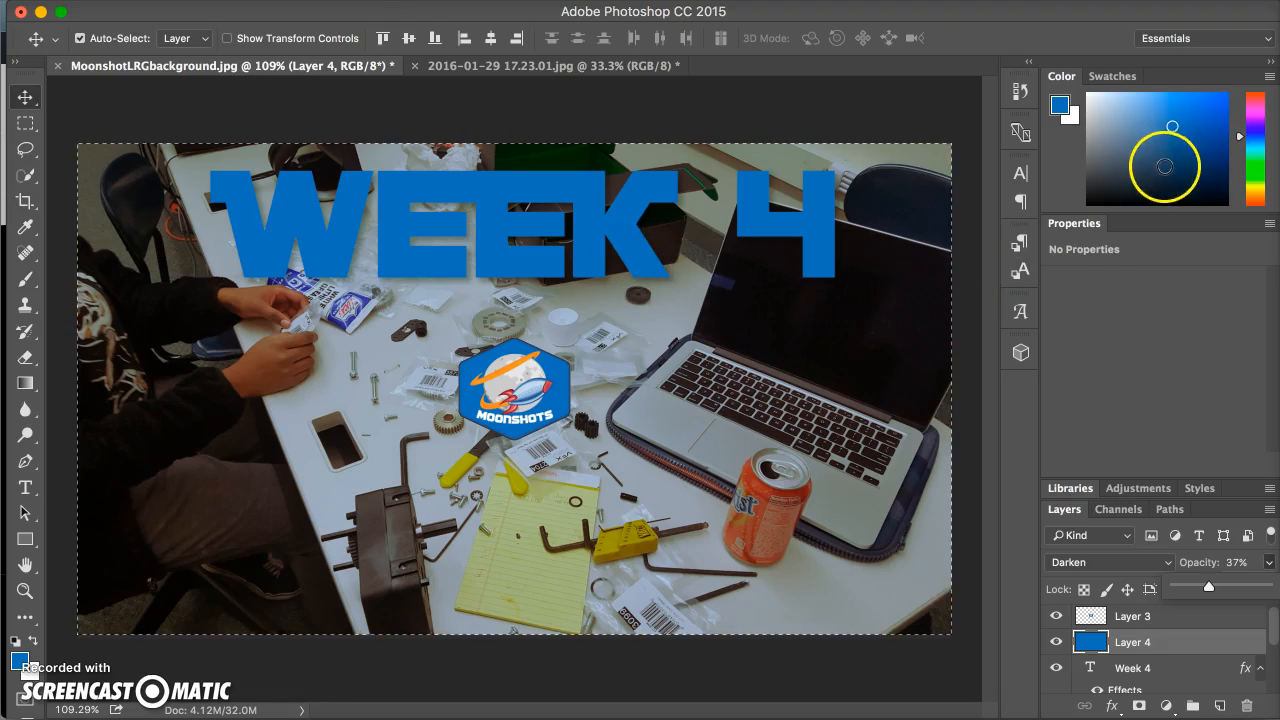
# Refill the color overlay layer with a very dark navy at 100% fill opacity, and lower the layer's opacity to 20%.
pyautogui.click(1165, 166)
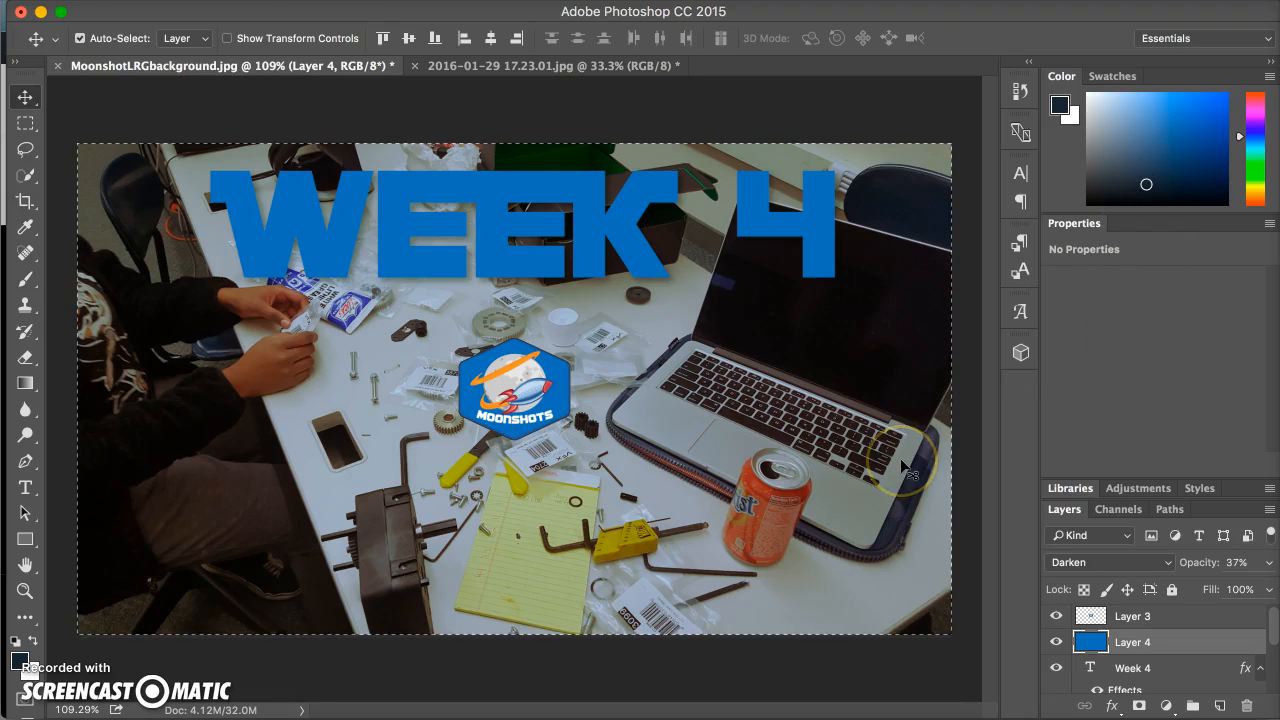
pyautogui.hotkey('shift', 'F5')
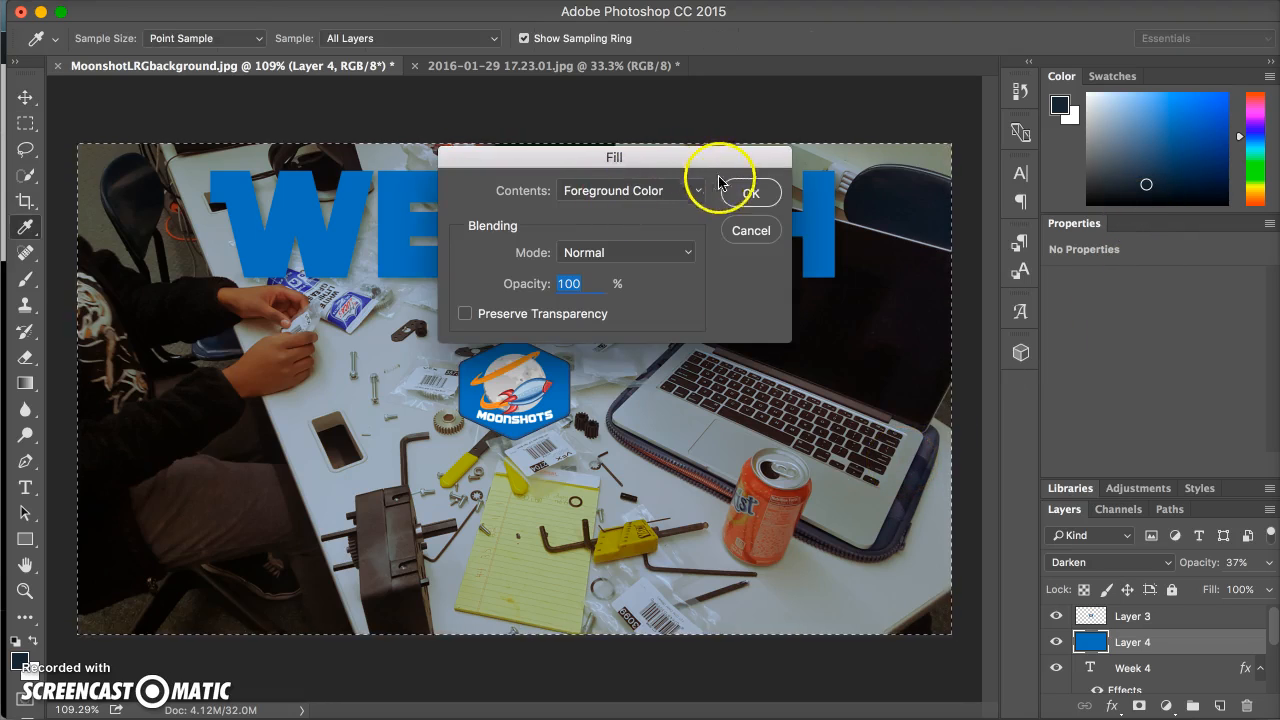
pyautogui.click(751, 193)
pyautogui.press('v')
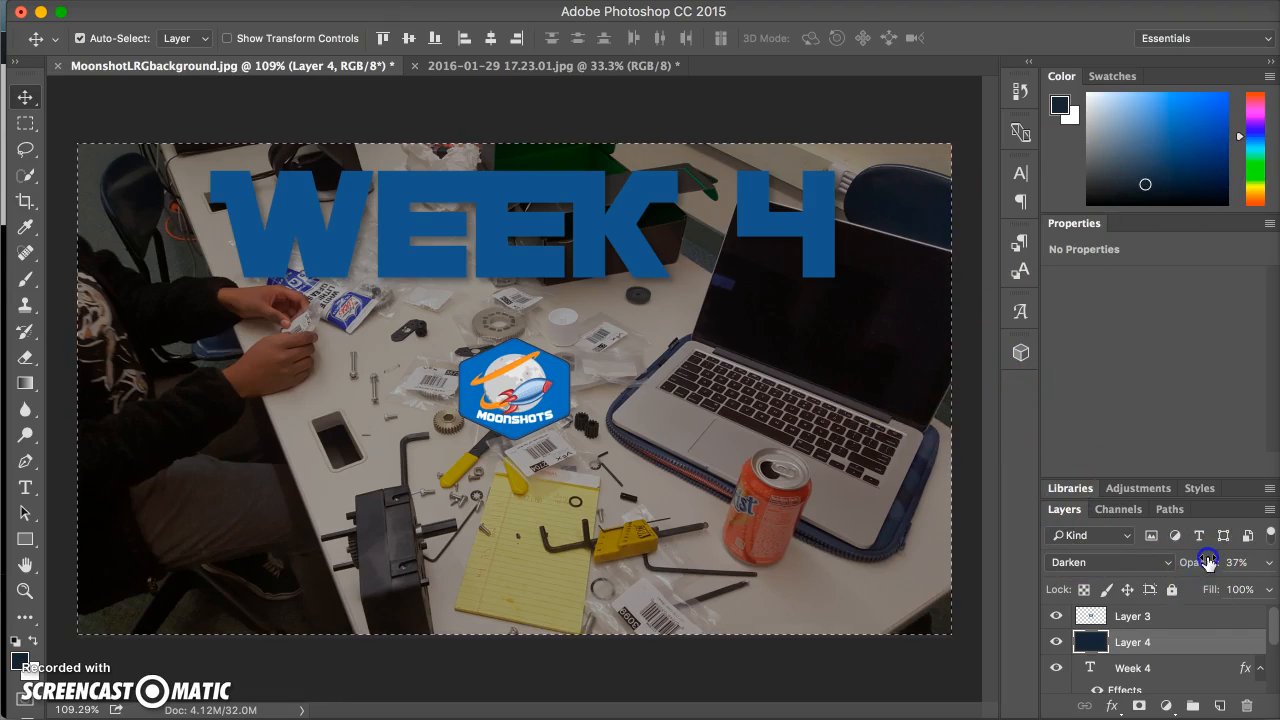
pyautogui.moveTo(1202, 562); pyautogui.dragTo(1190, 563)
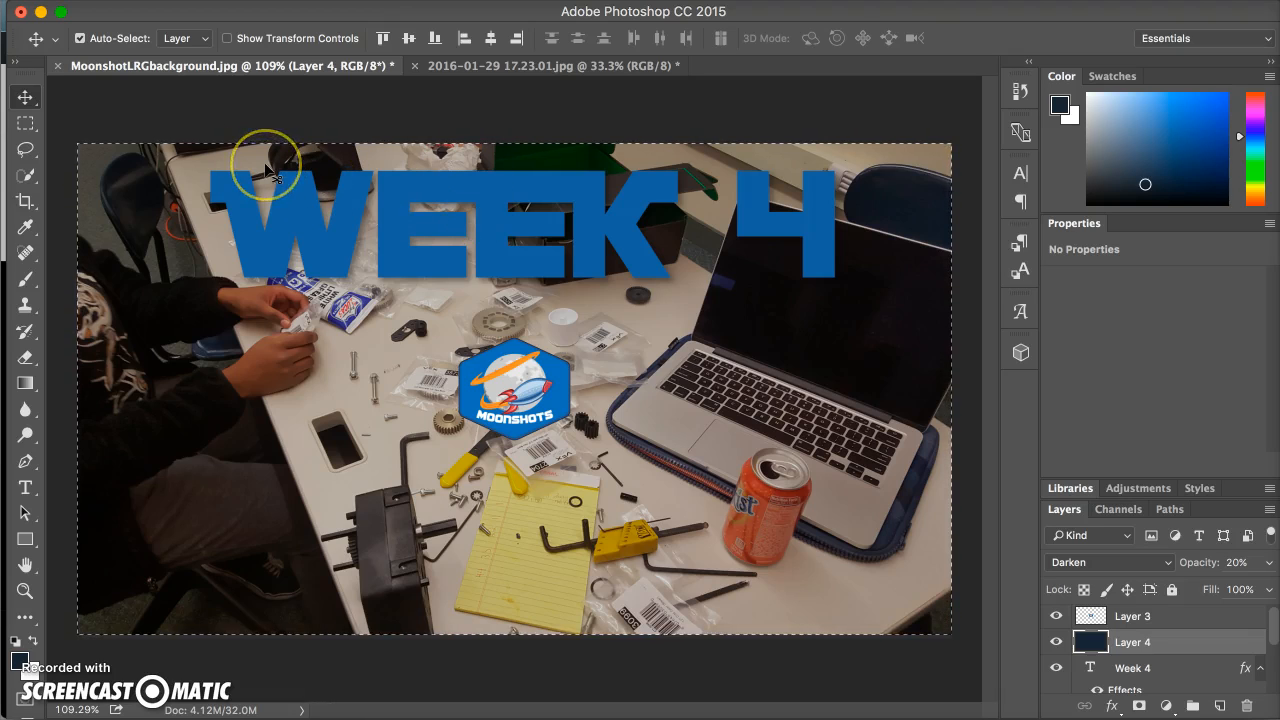
# Deselect the canvas and move the Week 4 text layer above the dark navy overlay layer.
pyautogui.click(224, 180)
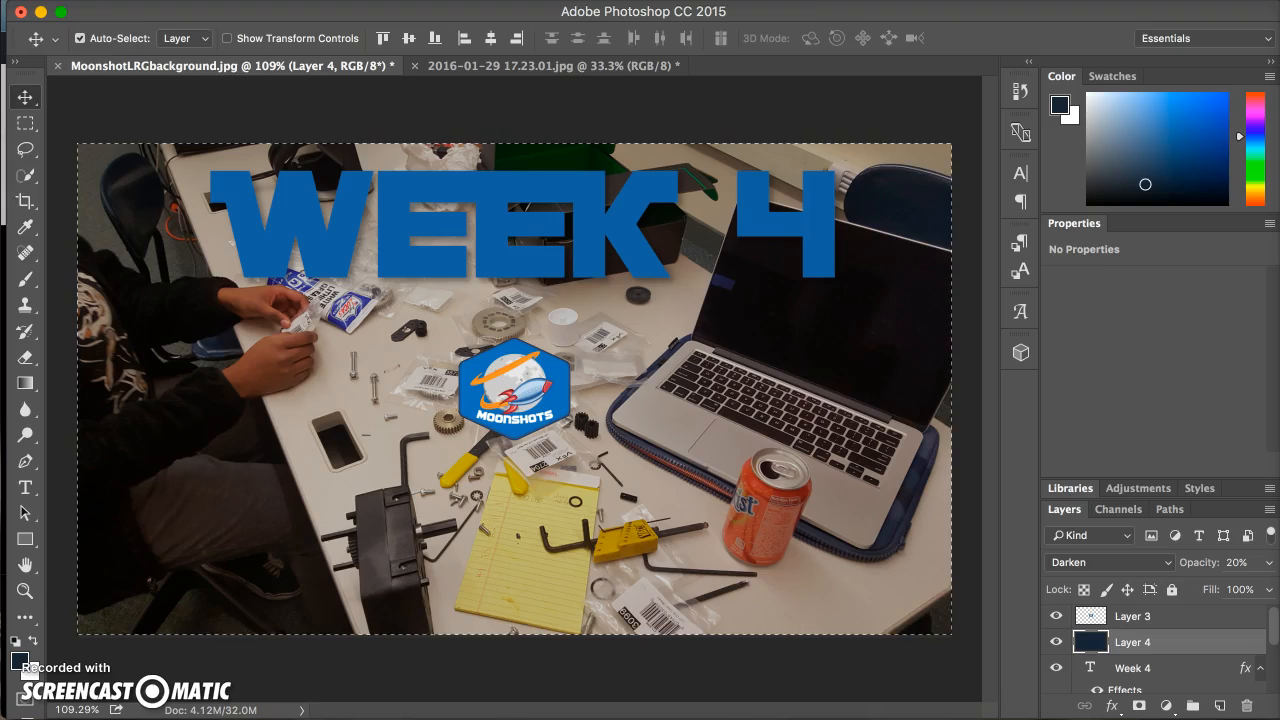
pyautogui.moveTo(676, 258); pyautogui.dragTo(677, 110)
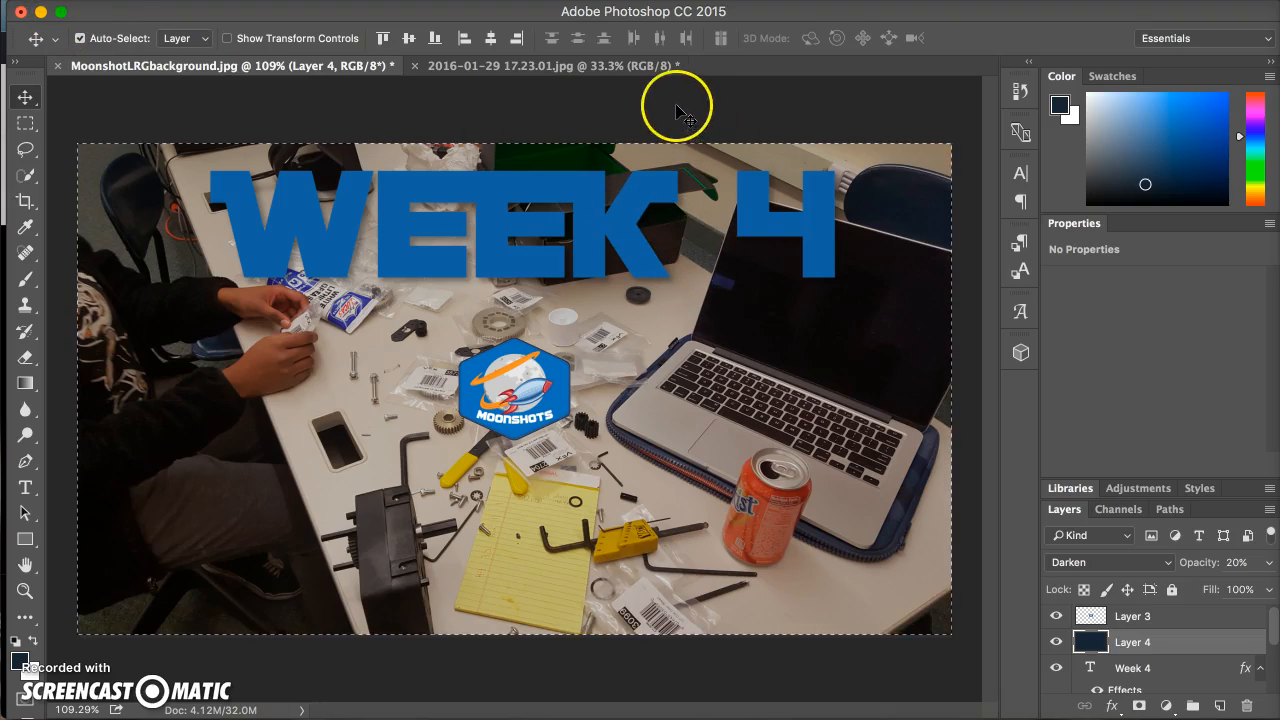
pyautogui.click(705, 101)
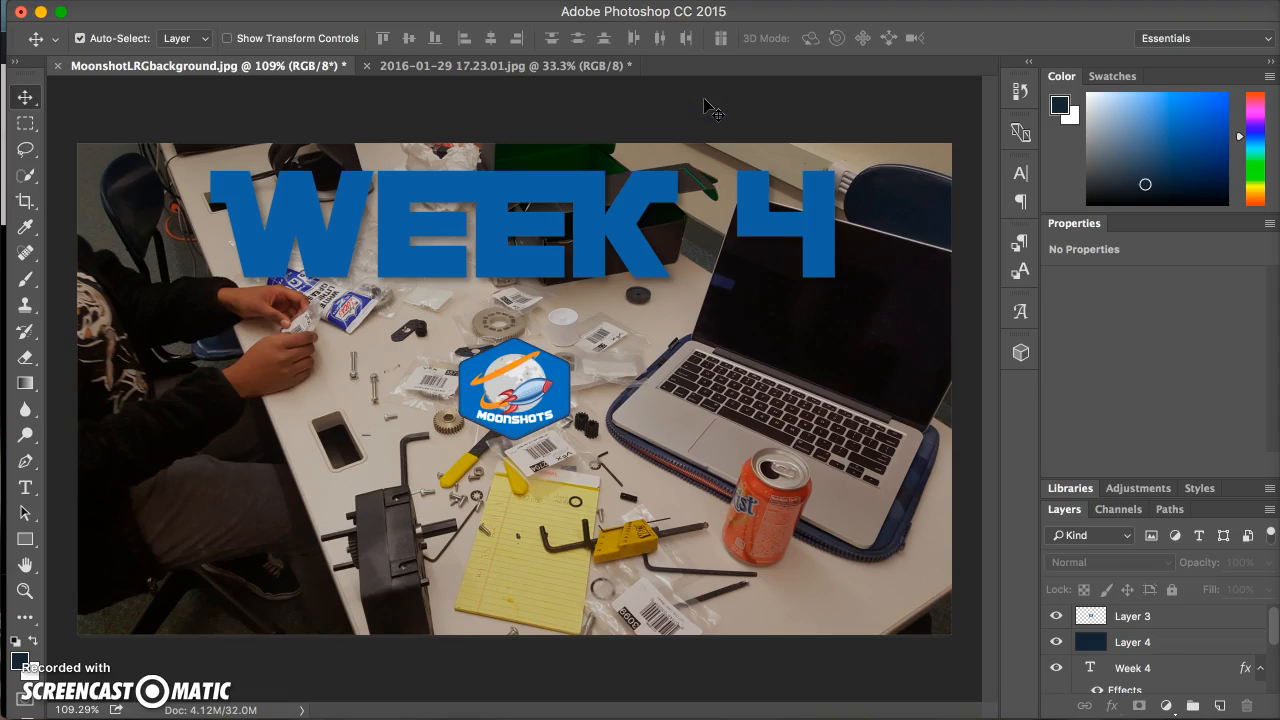
pyautogui.click(591, 238)
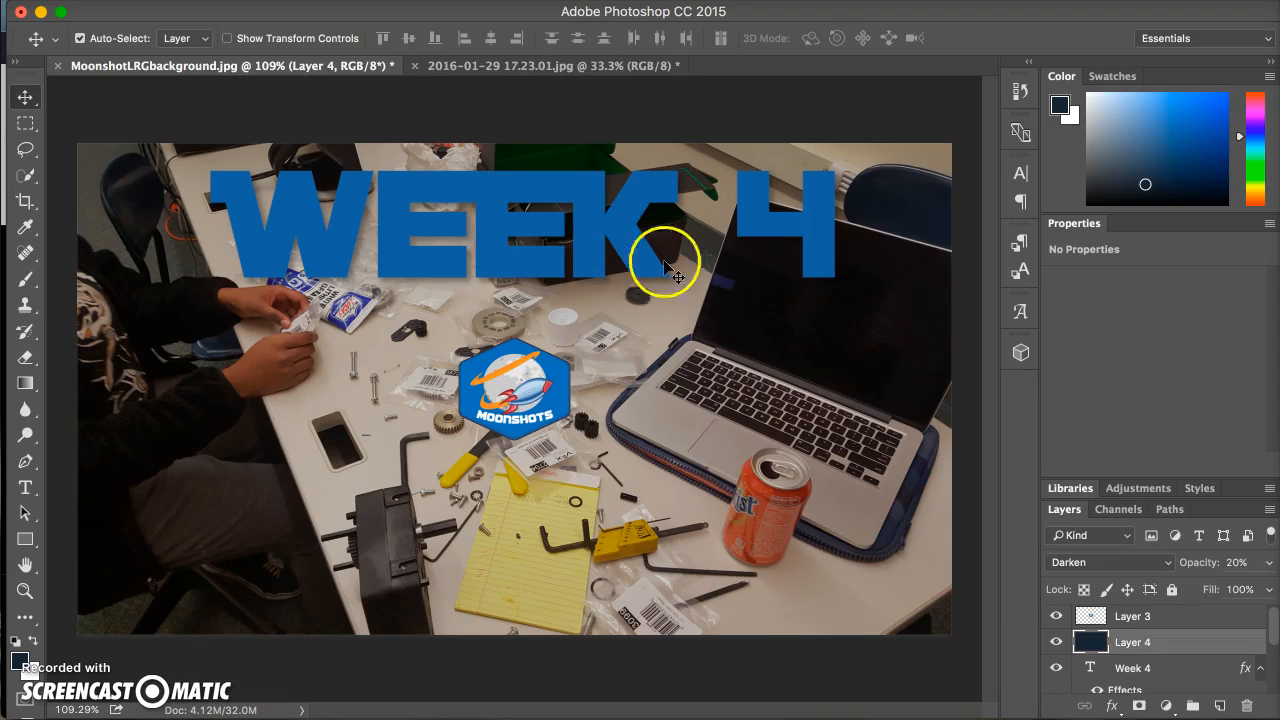
pyautogui.click(1100, 664)
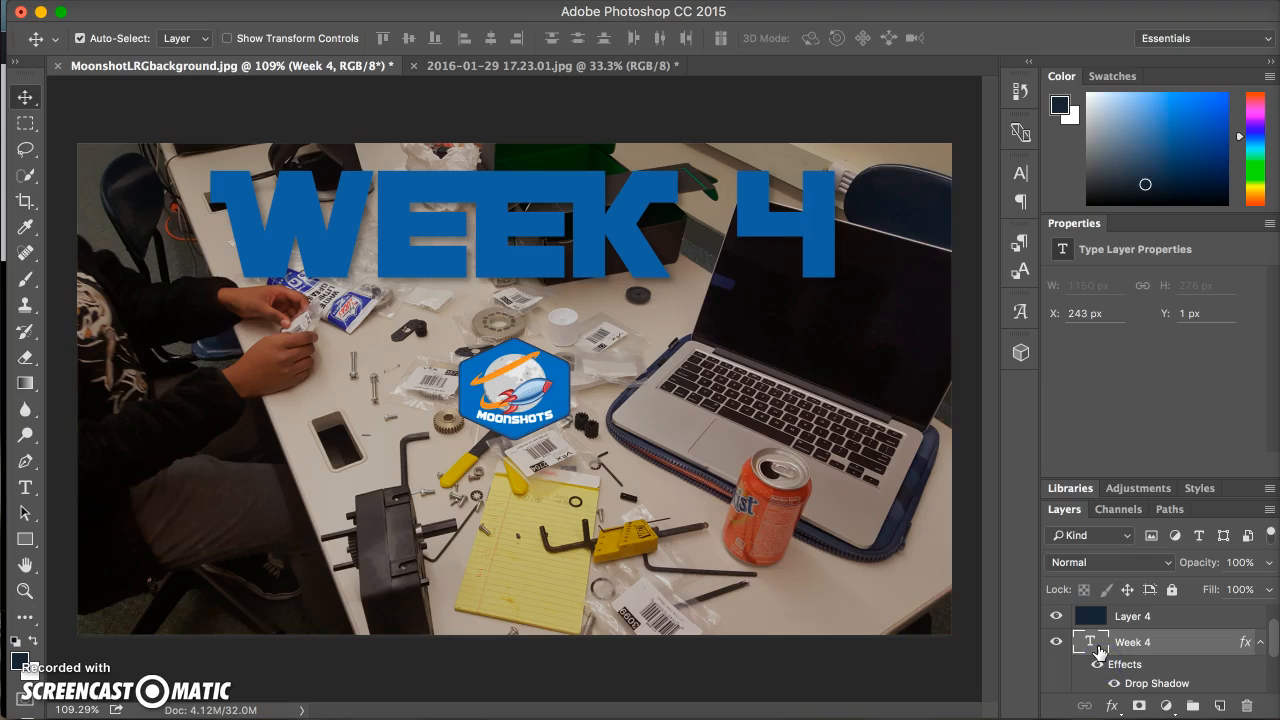
pyautogui.moveTo(1099, 646); pyautogui.dragTo(1094, 610)
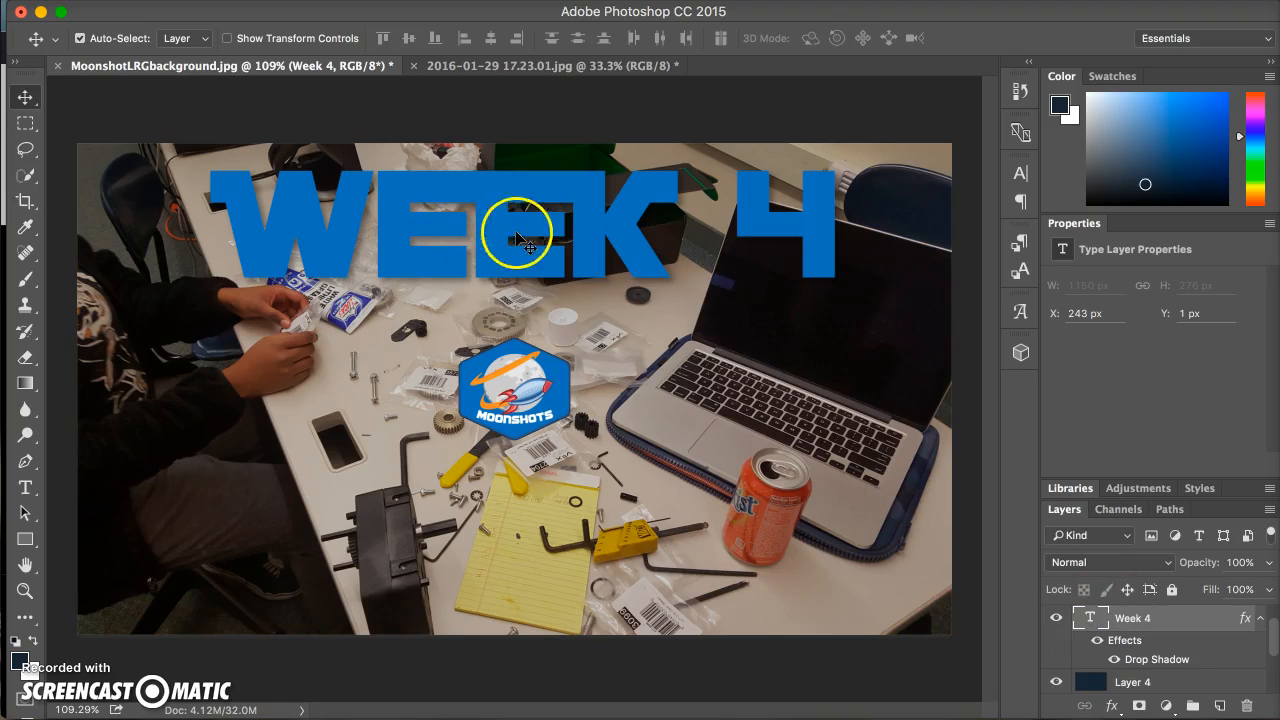
# Reduce the opacity of the dark navy overlay layer to 10%.
pyautogui.click(1108, 682)
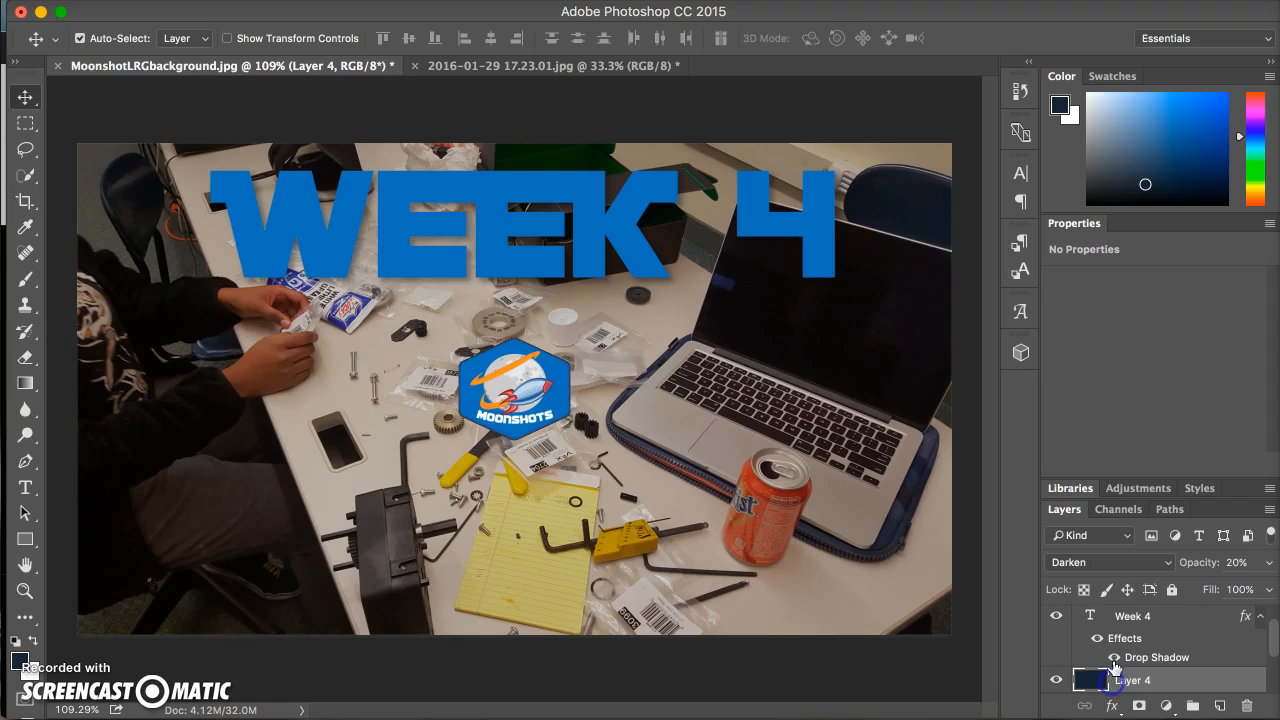
pyautogui.click(1209, 566)
pyautogui.moveTo(1207, 567); pyautogui.dragTo(1198, 567)
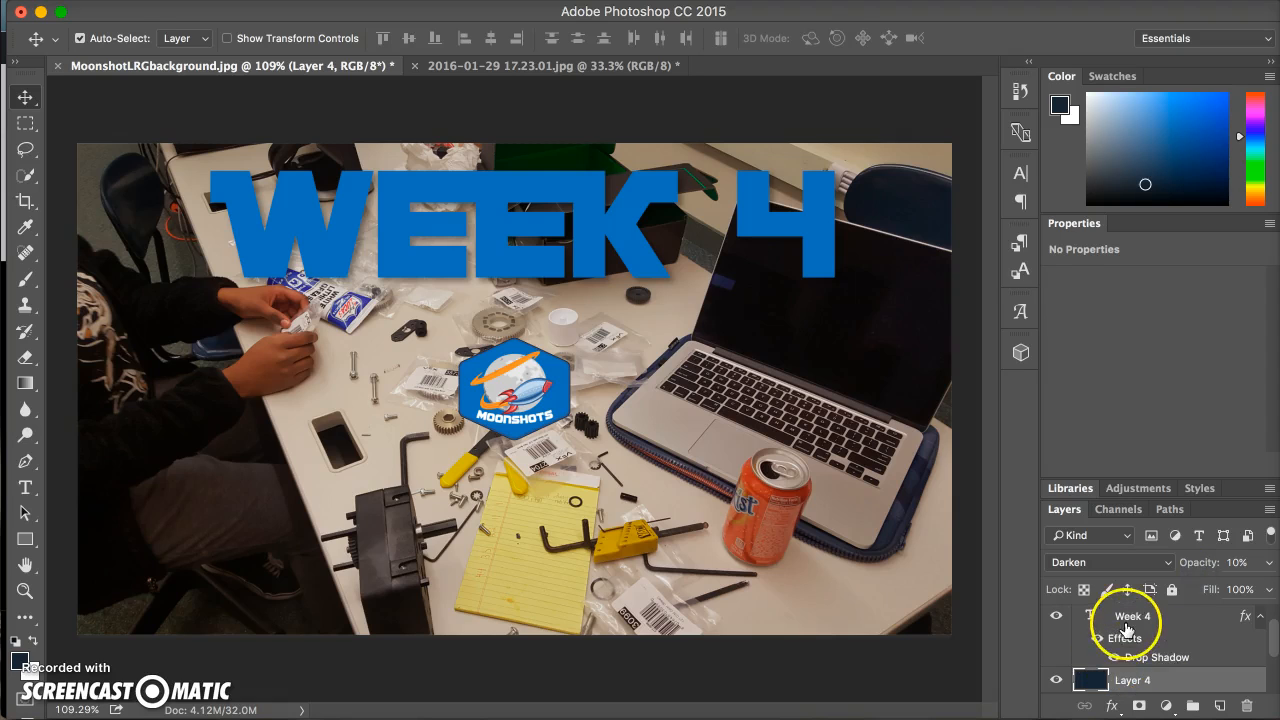
# Change the Week 4 text's drop shadow to Darken, 88% opacity, distance 18 px, spread 5% and size 79 px.
pyautogui.click(1125, 643)
pyautogui.doubleClick(1138, 657)
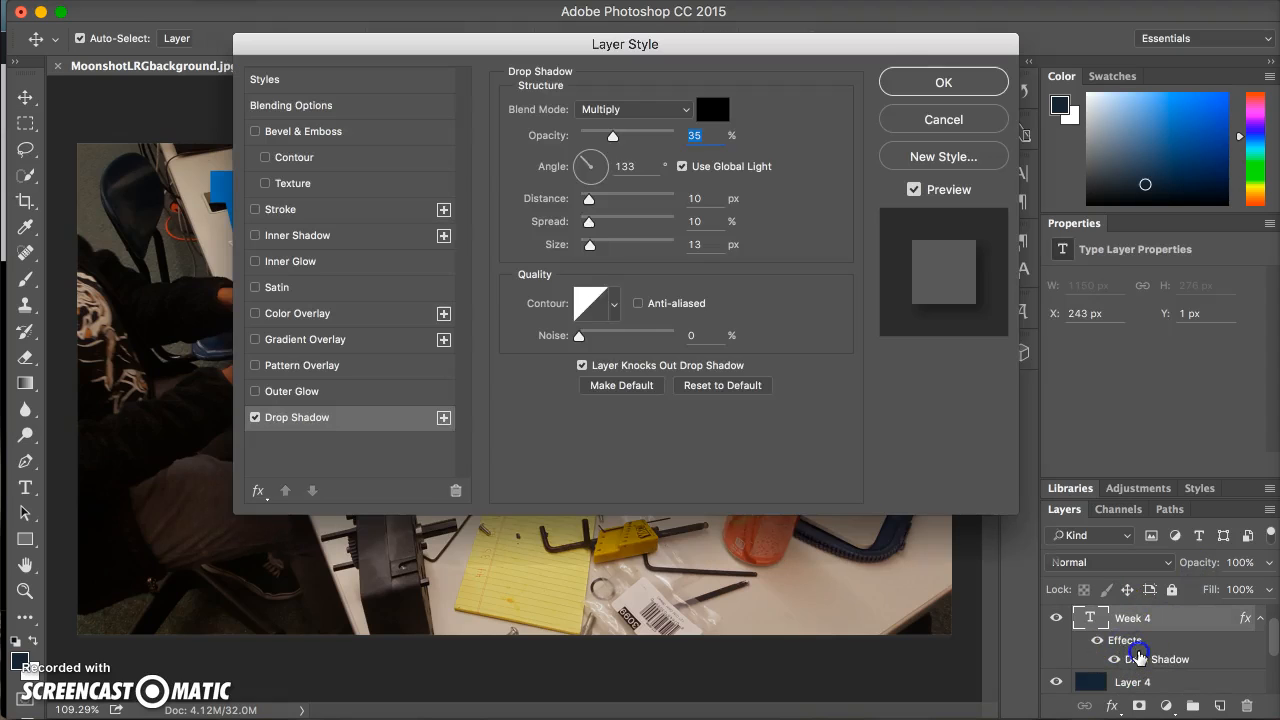
pyautogui.click(597, 199)
pyautogui.moveTo(597, 199); pyautogui.dragTo(612, 246)
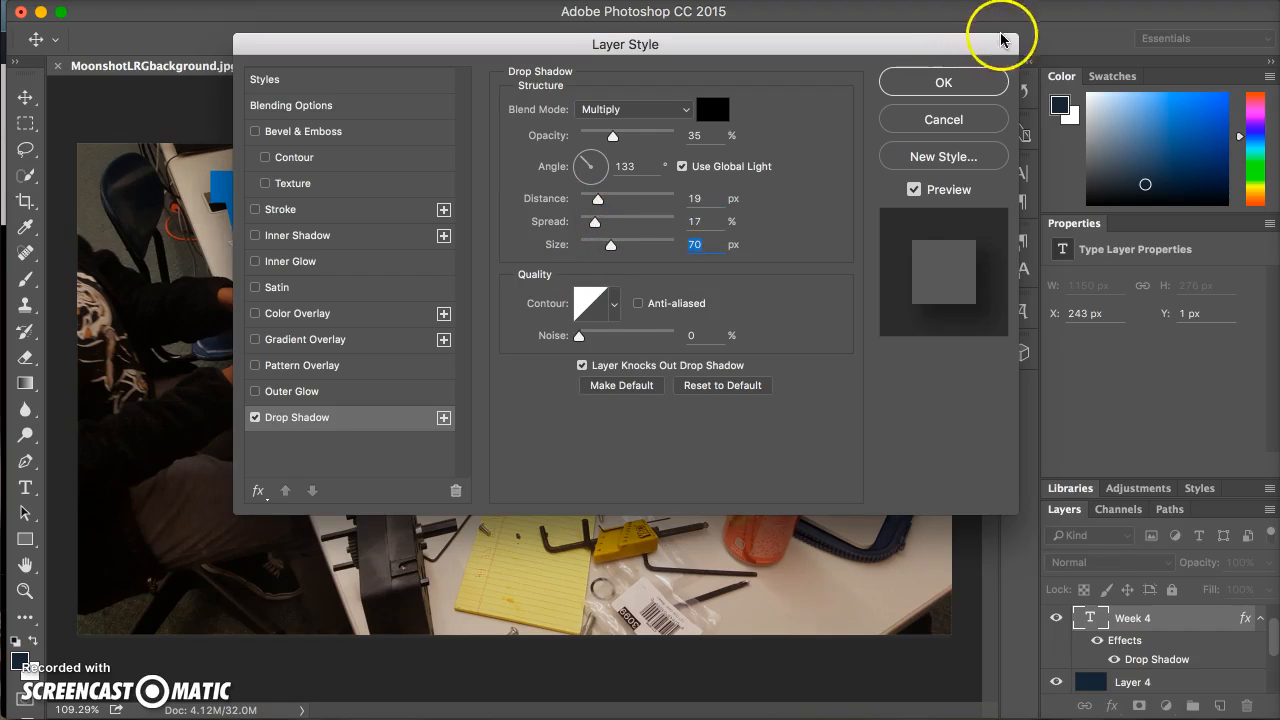
pyautogui.click(945, 82)
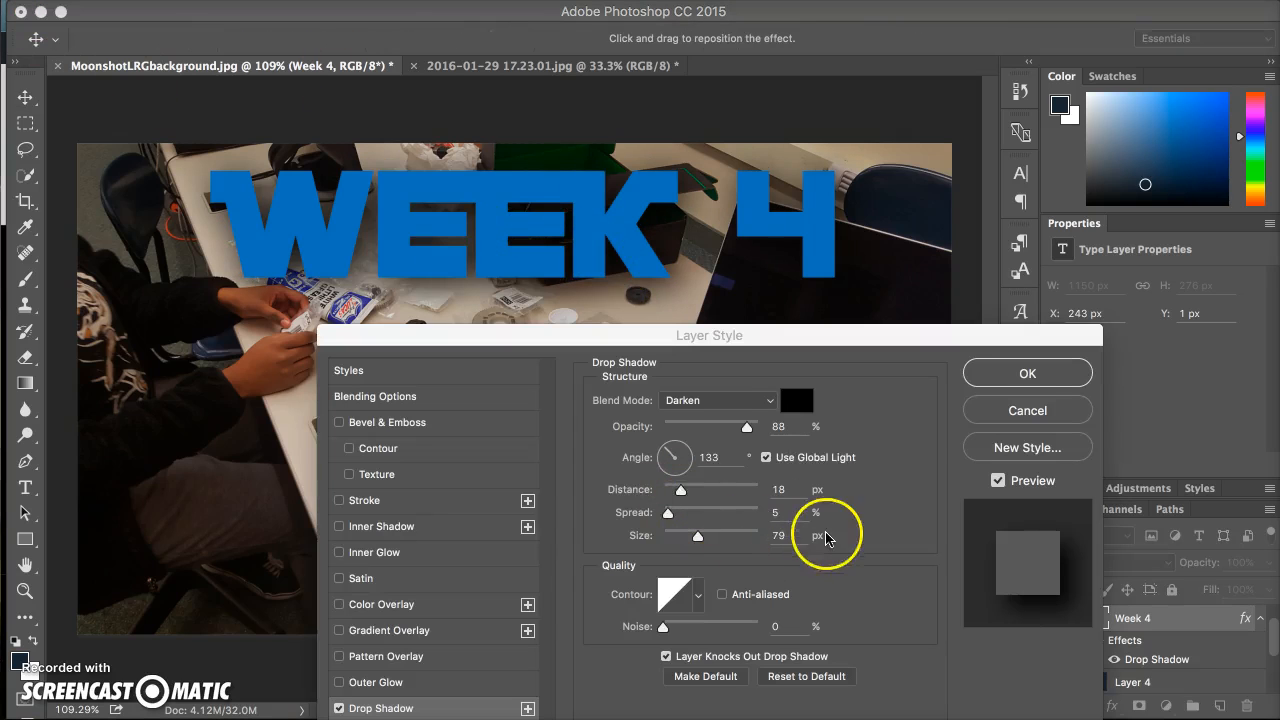
pyautogui.click(1010, 372)
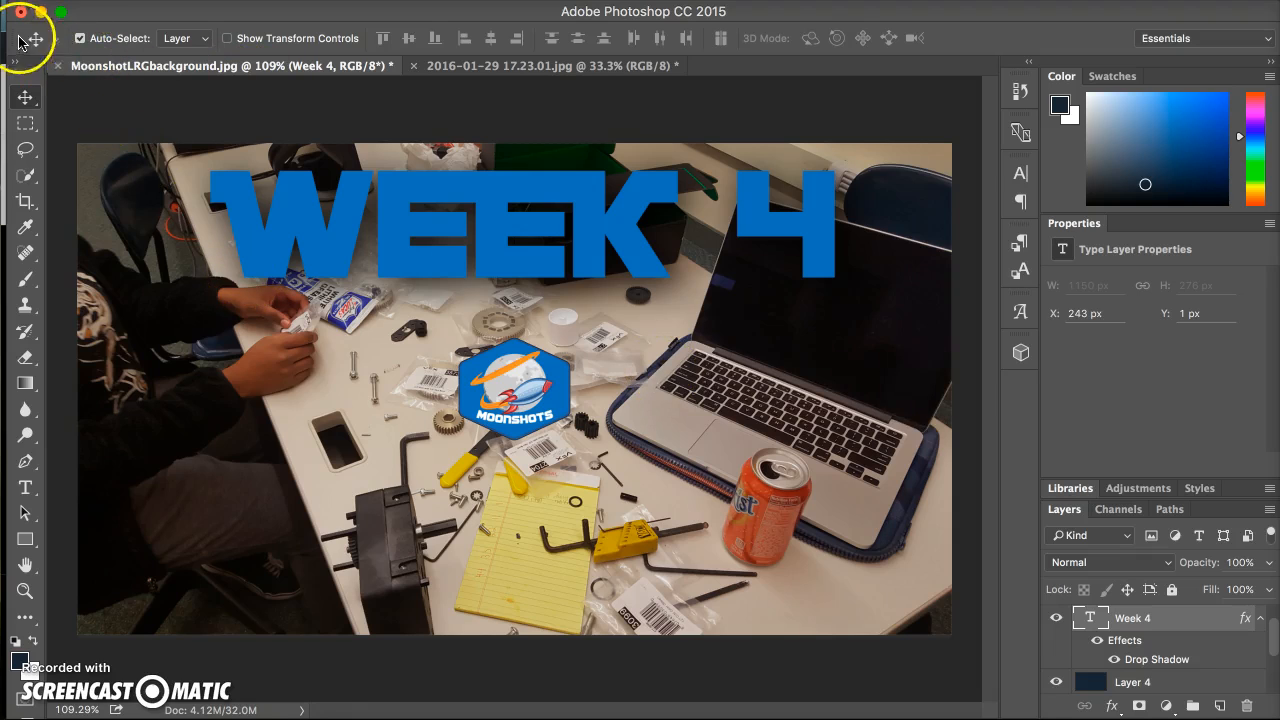
# Start saving the header image under a new name, Week4, in the Website folder inside Moonshots.
pyautogui.click(84, 0)
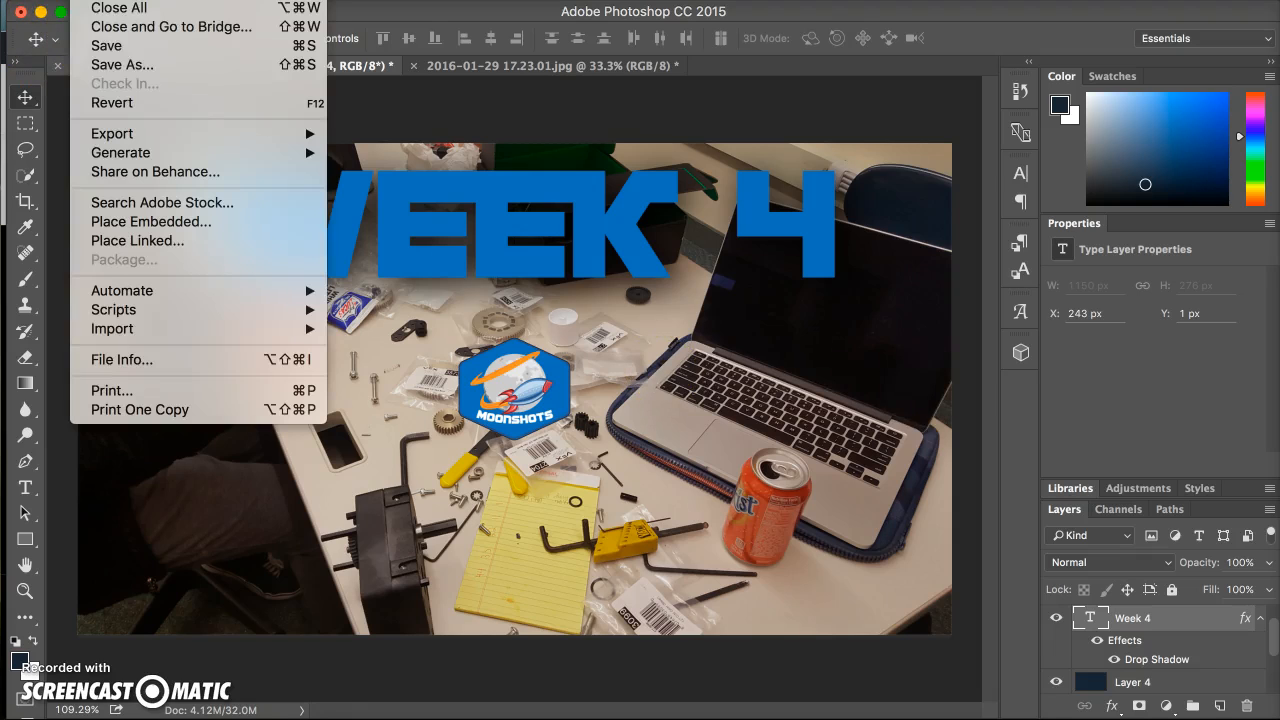
pyautogui.click(112, 64)
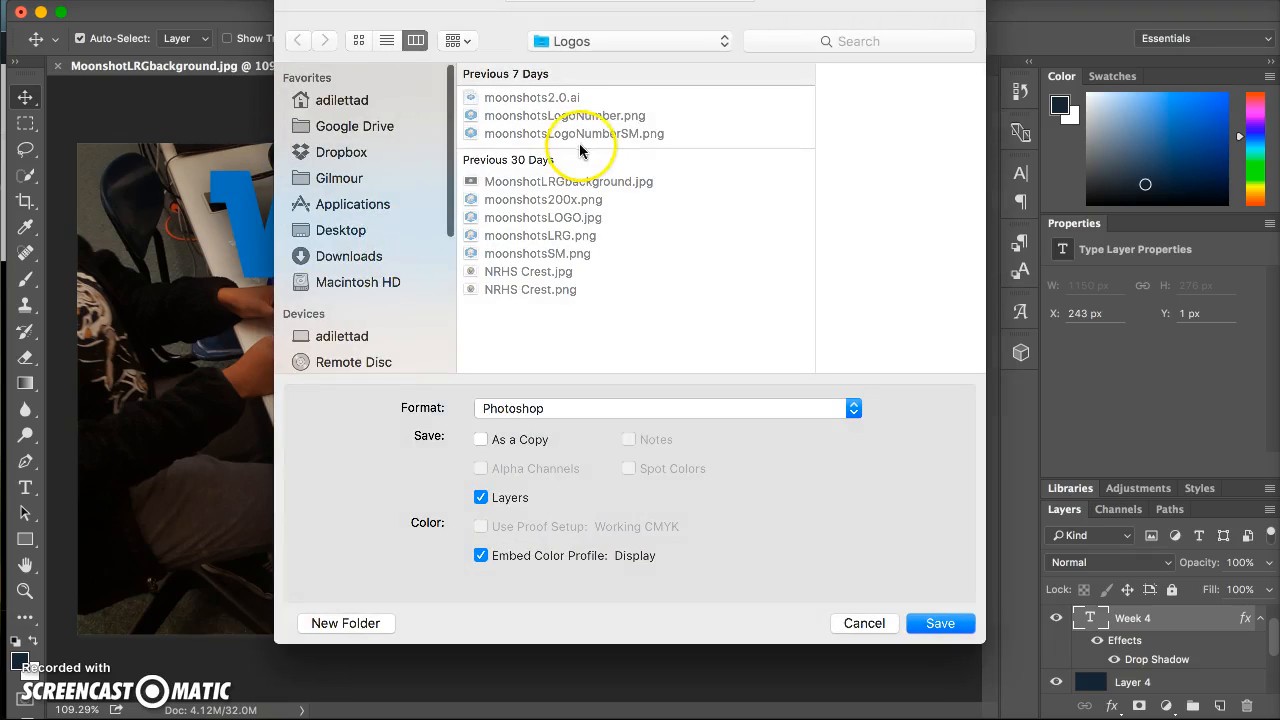
pyautogui.click(590, 45)
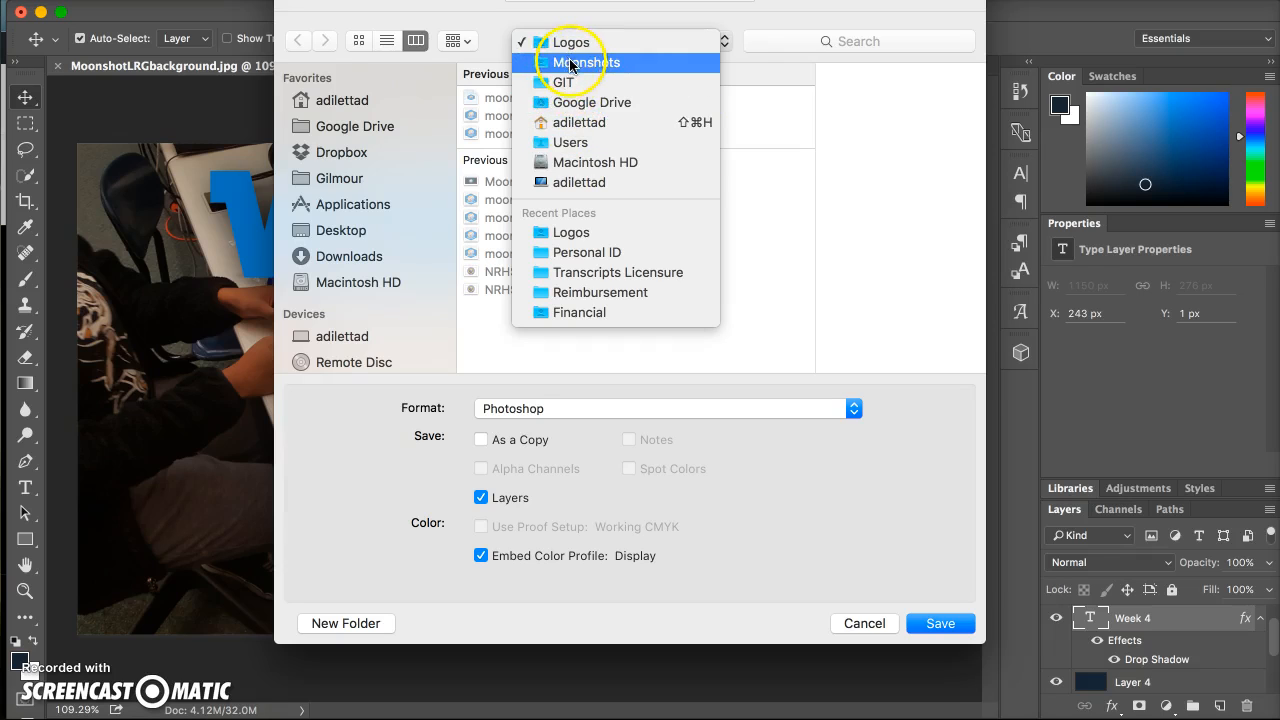
pyautogui.click(575, 63)
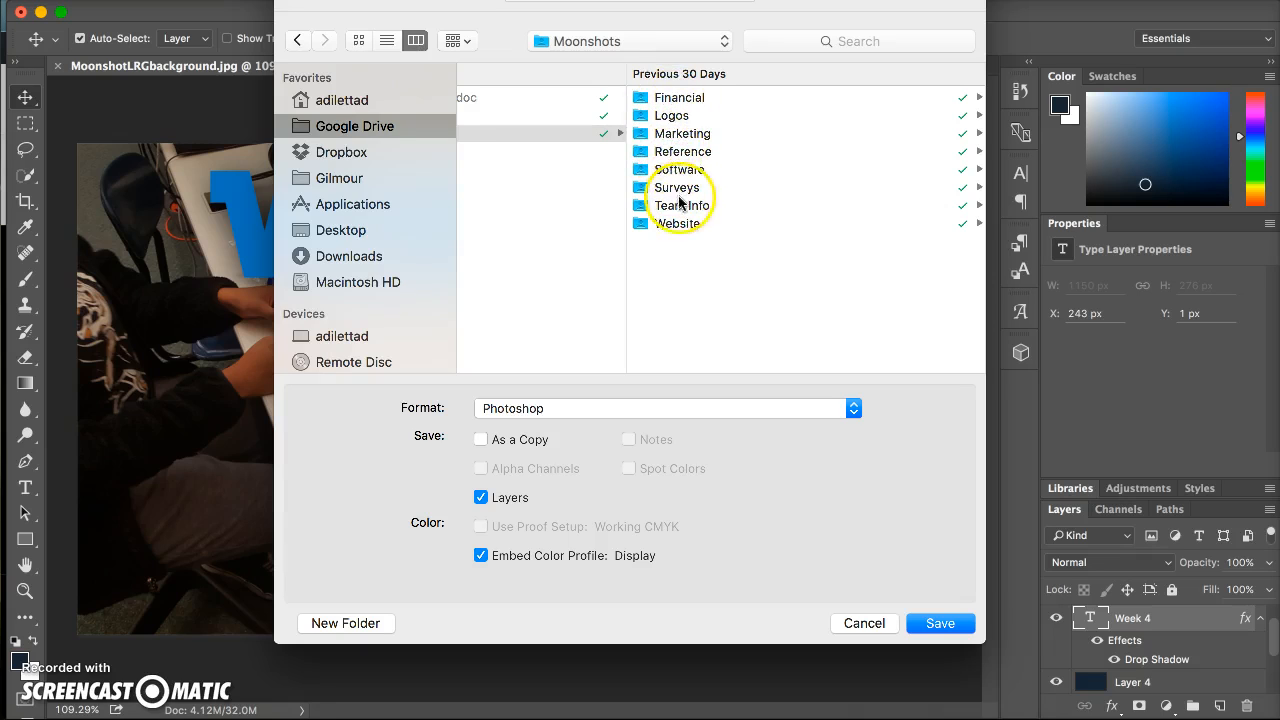
pyautogui.click(676, 226)
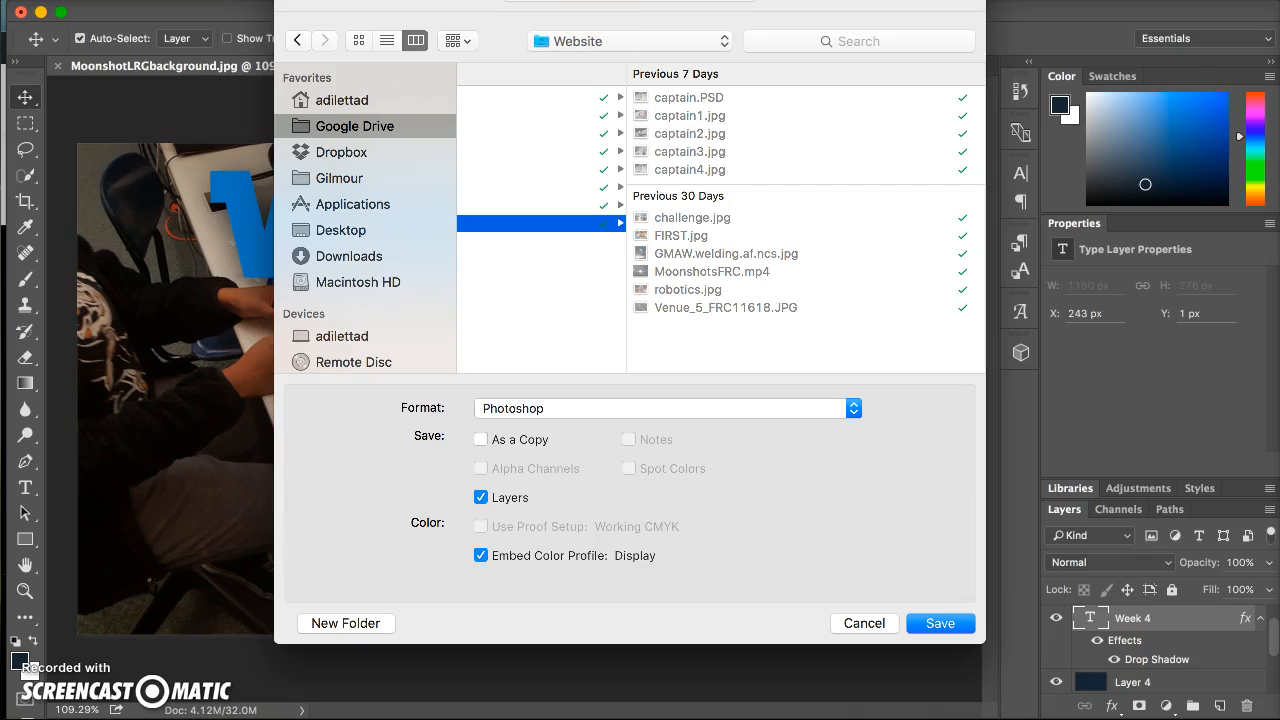
pyautogui.click(630, 0)
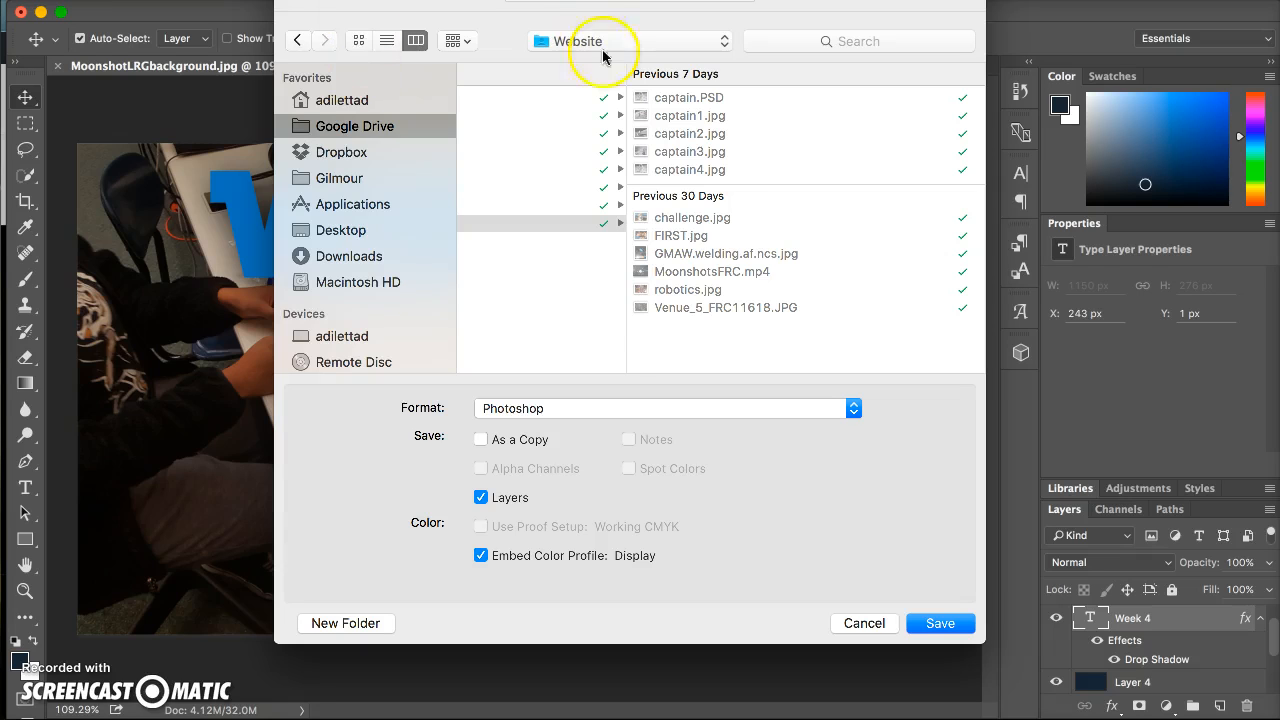
# Save the header as a JPEG copy with Maximum quality 12 and the Baseline ("Standard") format option.
pyautogui.click(600, 408)
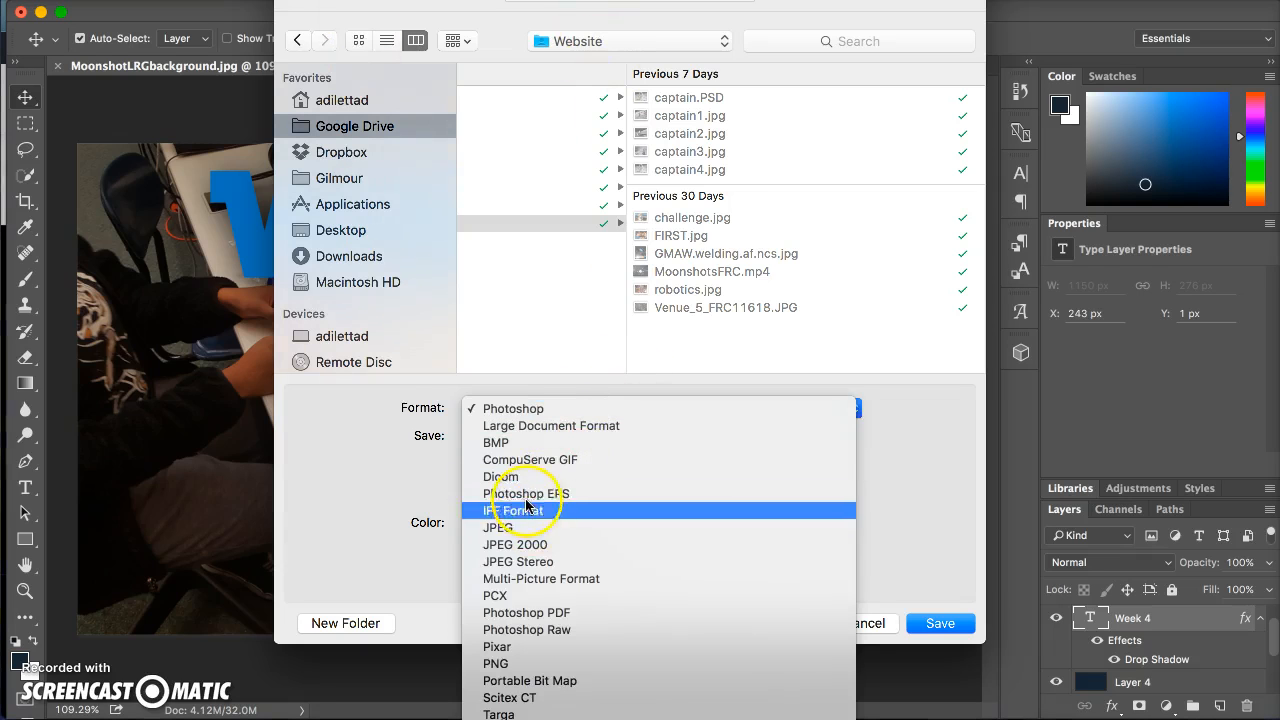
pyautogui.click(530, 530)
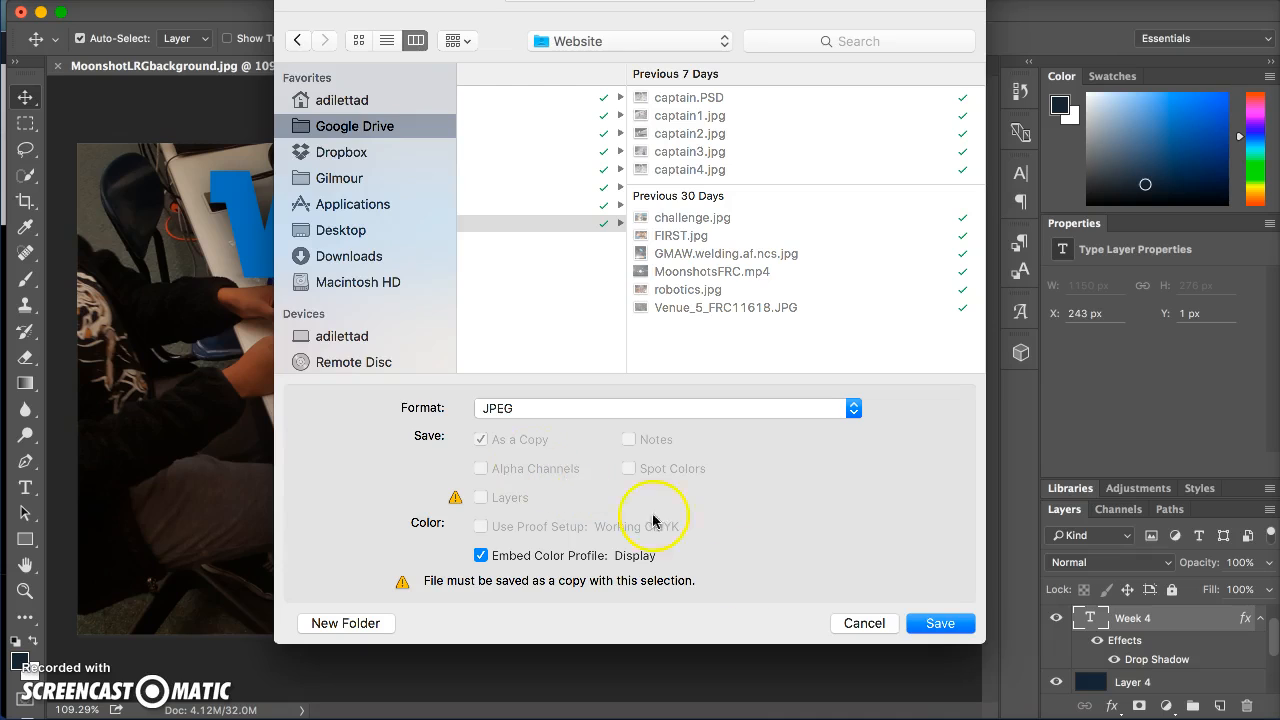
pyautogui.click(931, 628)
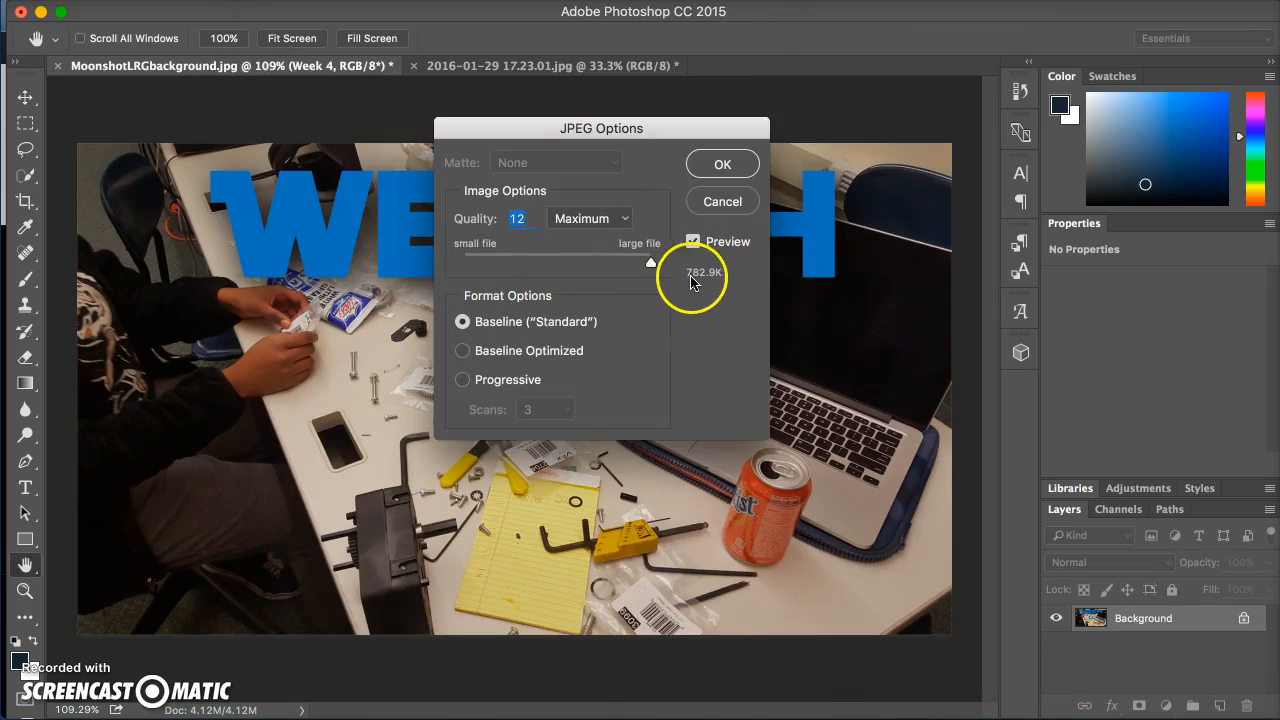
pyautogui.click(716, 165)
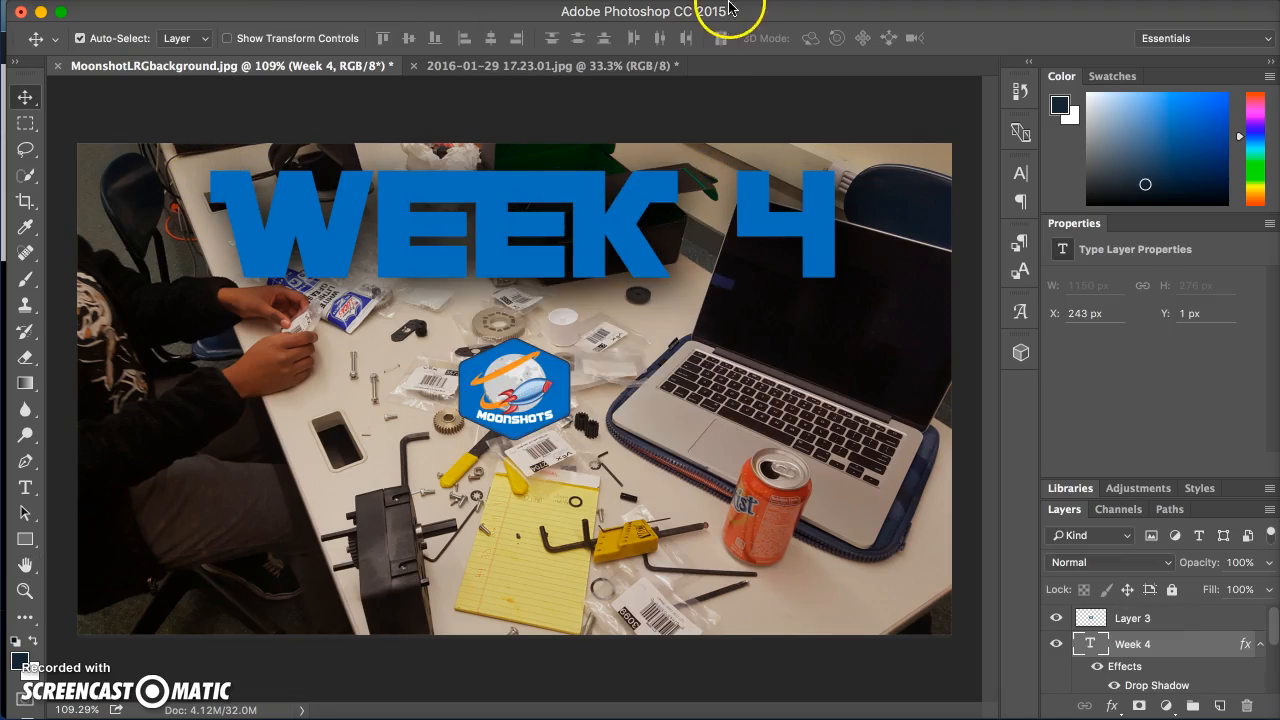
# Switch to WordPress in the browser, close the attachment details and open the post "Week 4: The Wheels are Turning" for editing.
pyautogui.click(508, 30)
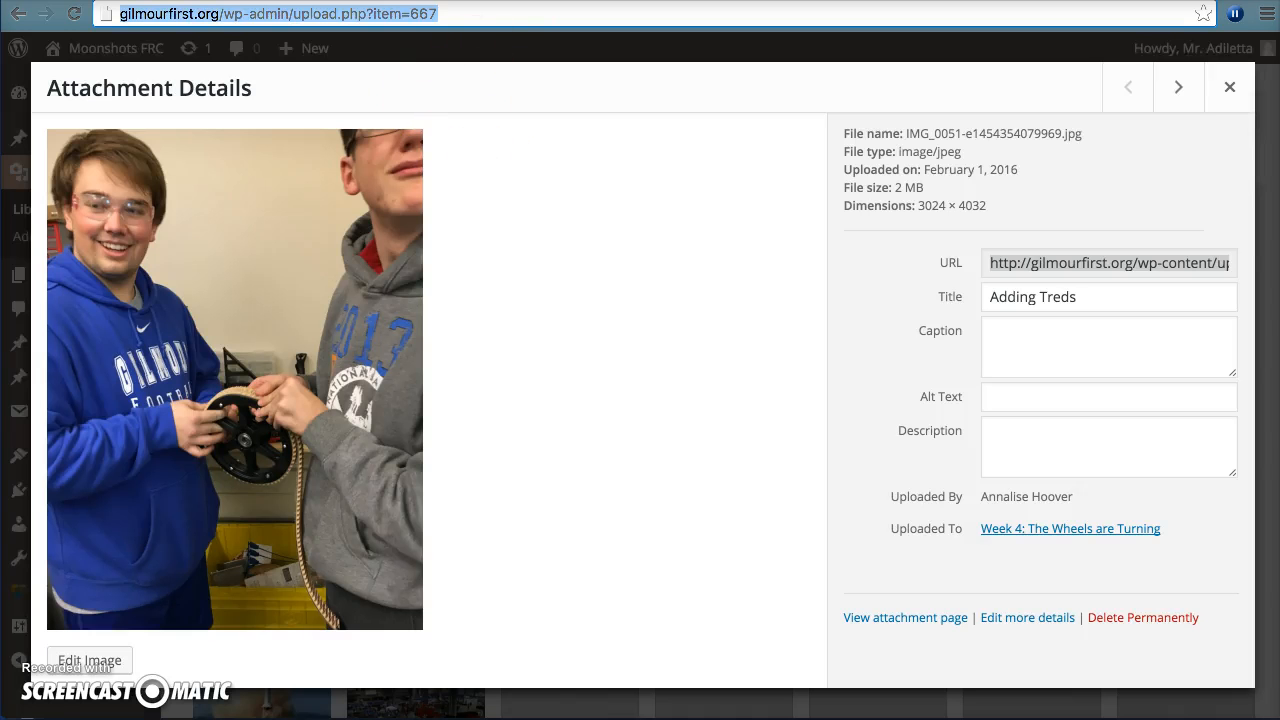
pyautogui.click(1229, 87)
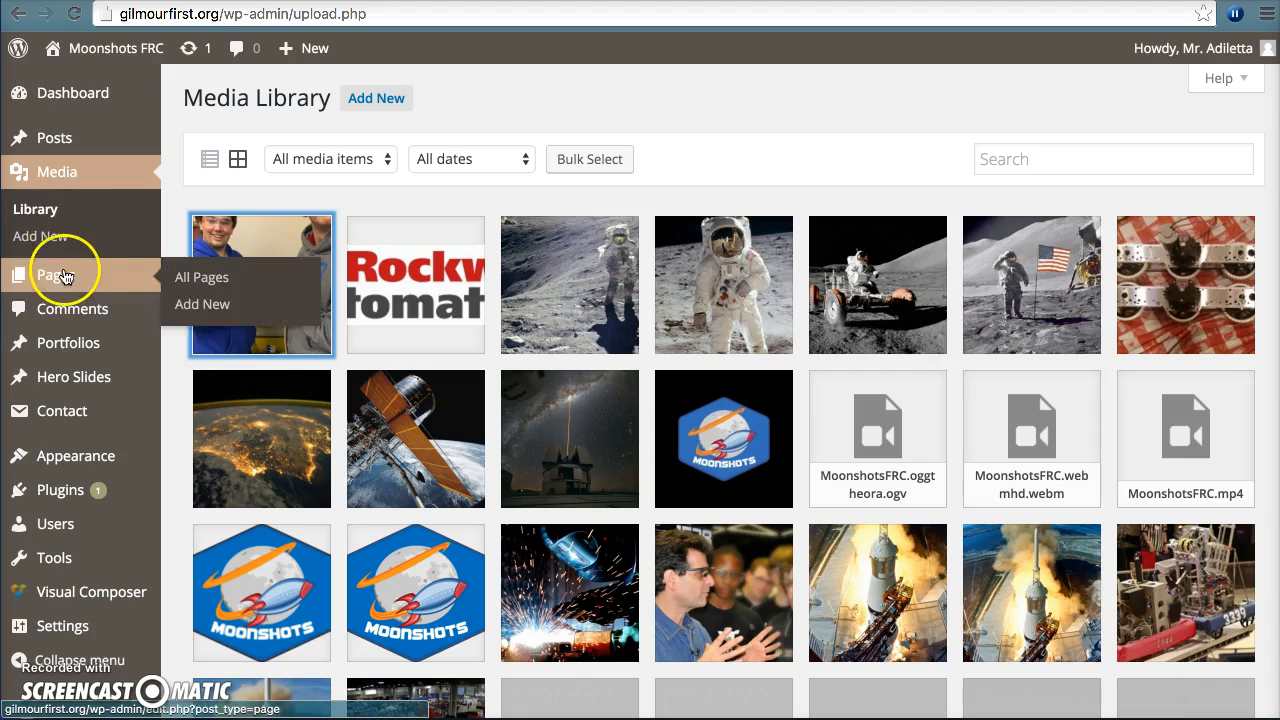
pyautogui.click(60, 265)
pyautogui.click(60, 137)
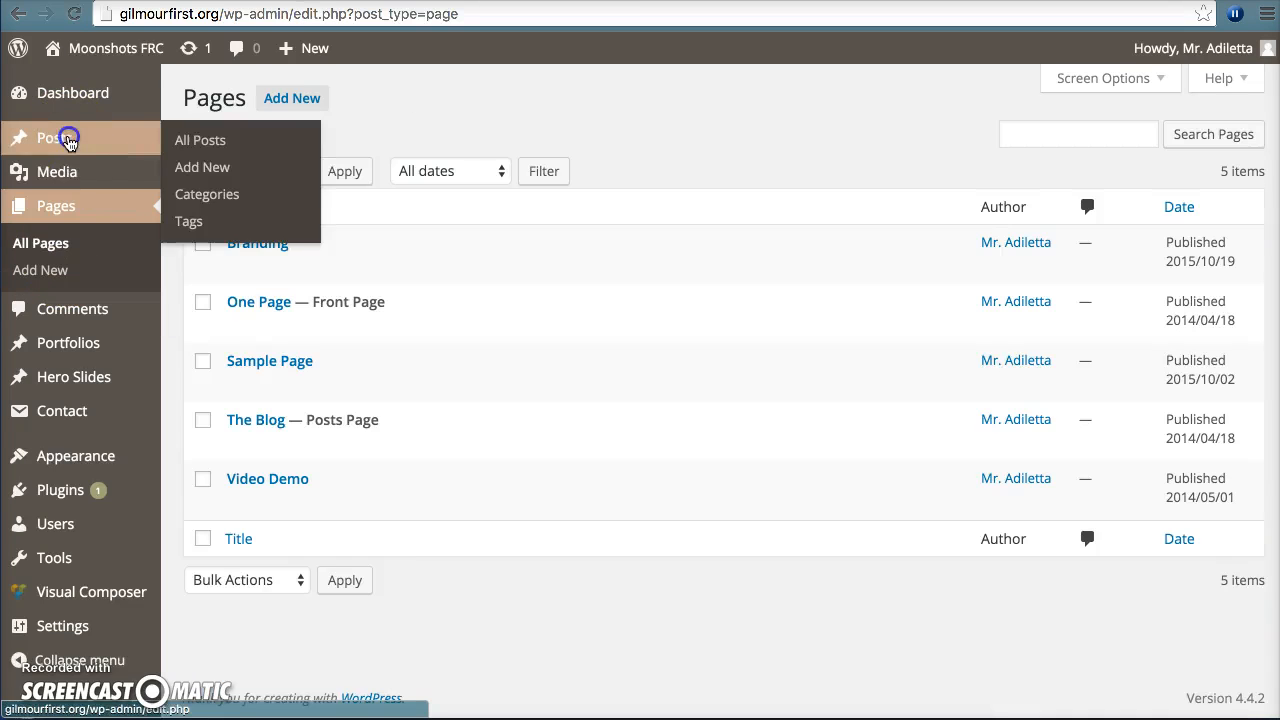
pyautogui.click(243, 247)
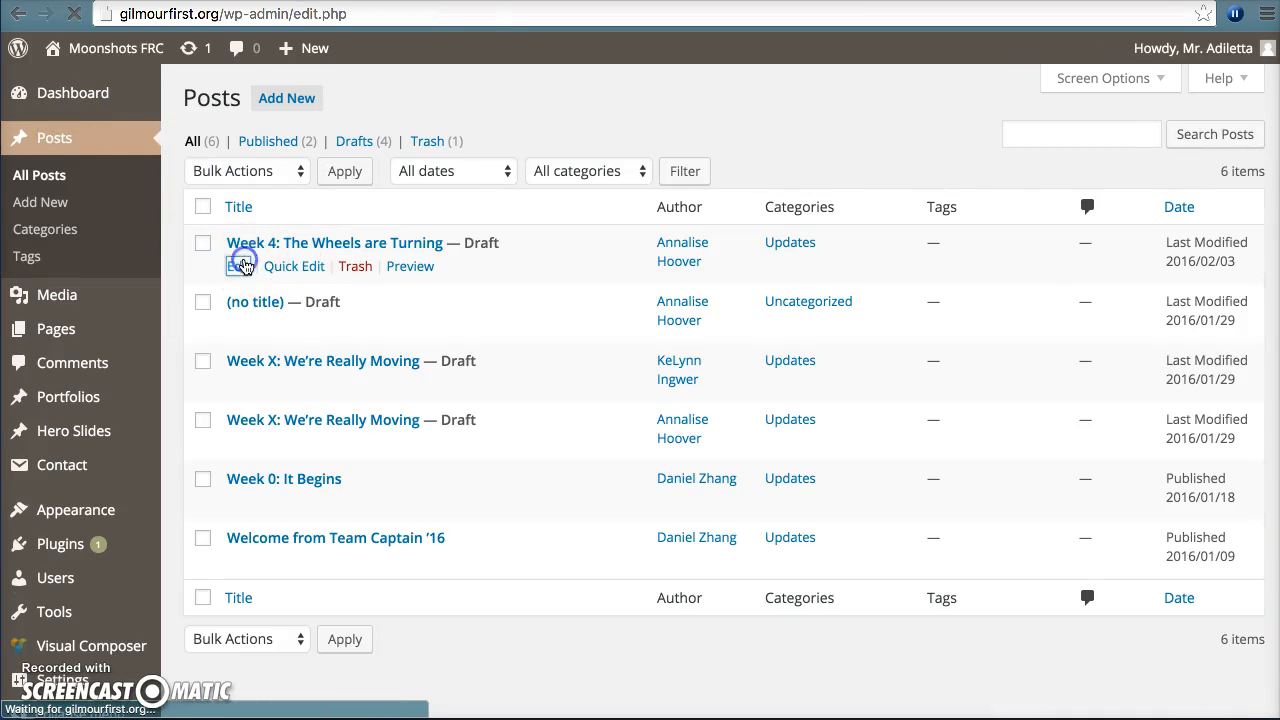
# Upload Week4.jpg from the Website folder and set it as the post's featured image.
pyautogui.scroll(-5, 1043, 386)
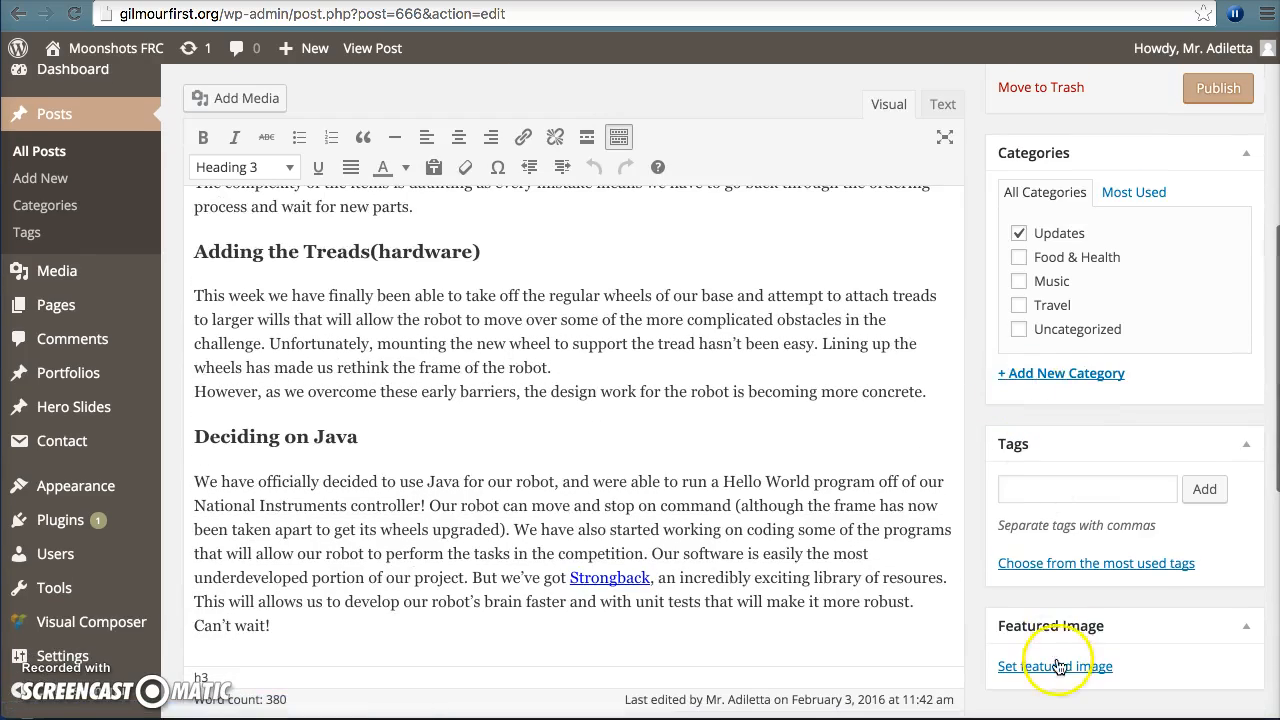
pyautogui.click(1057, 668)
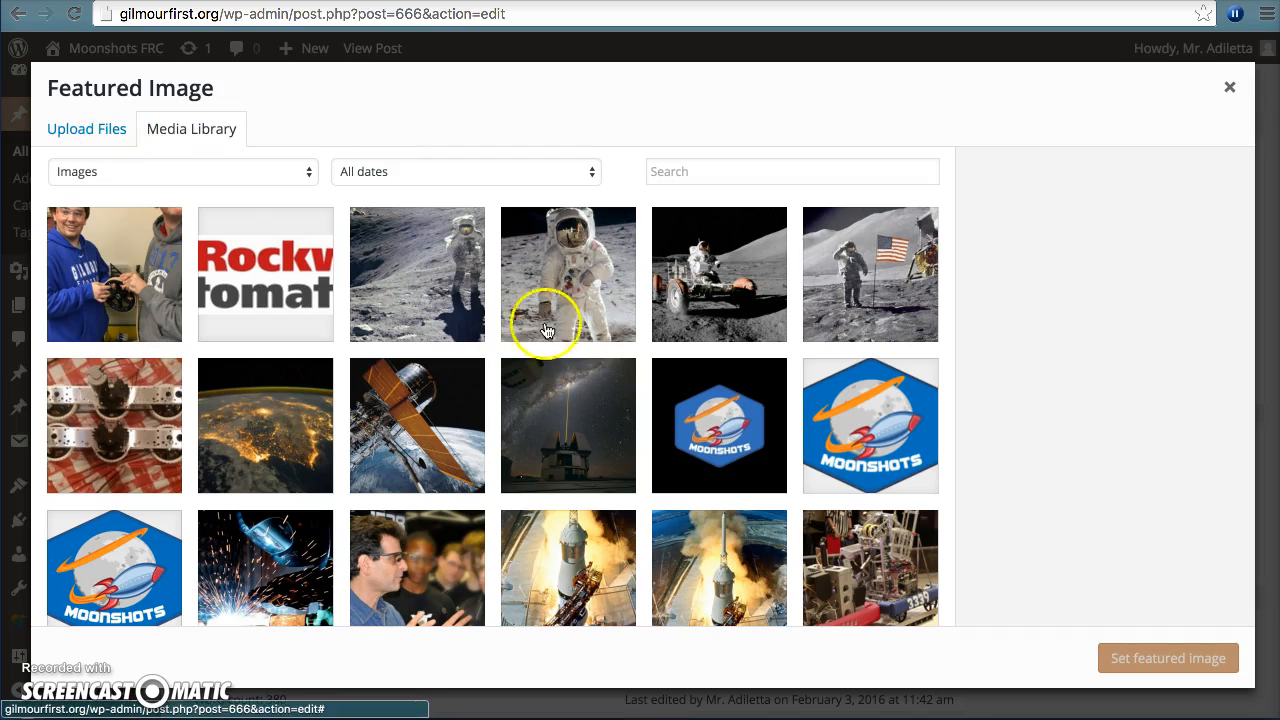
pyautogui.click(60, 133)
pyautogui.click(634, 394)
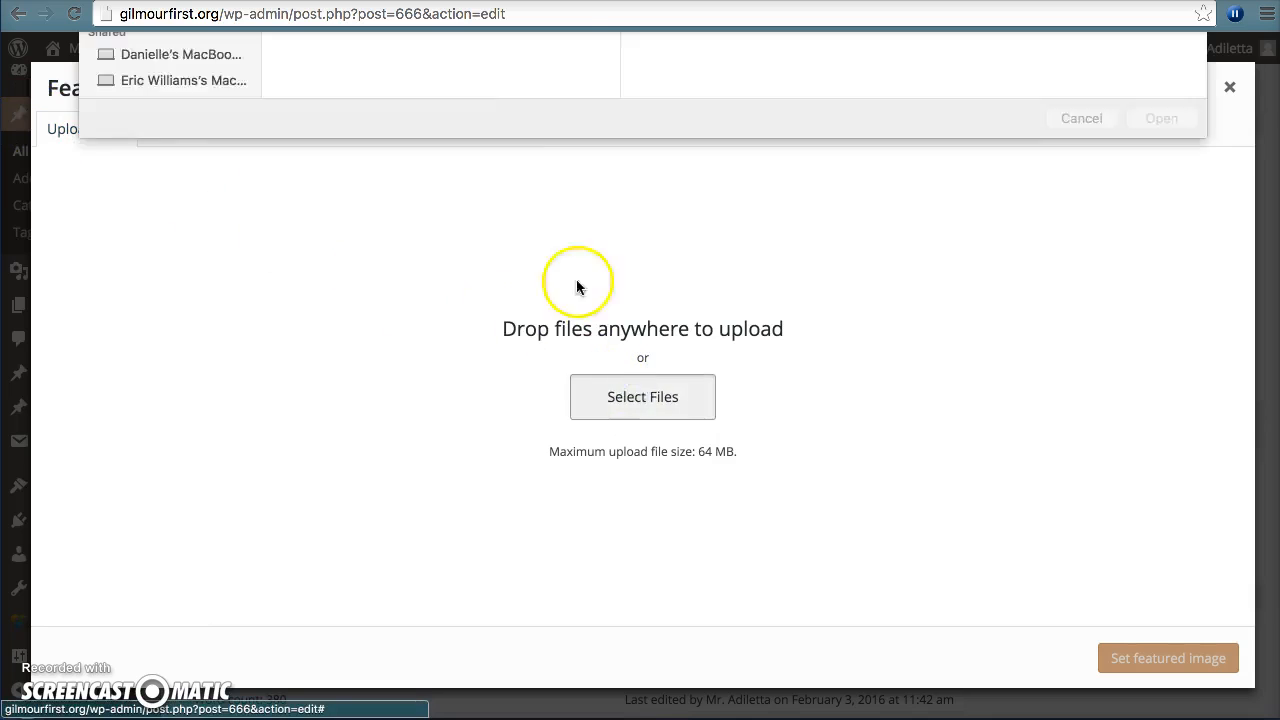
pyautogui.click(592, 49)
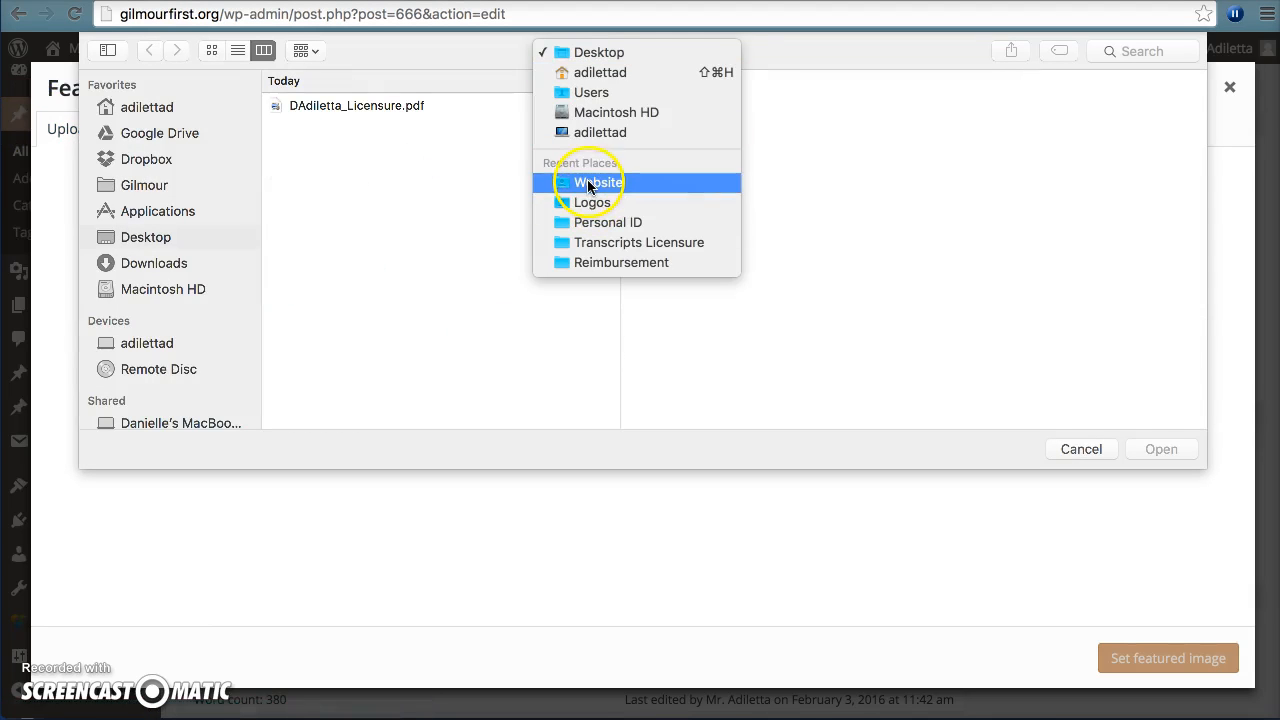
pyautogui.click(587, 179)
pyautogui.click(880, 104)
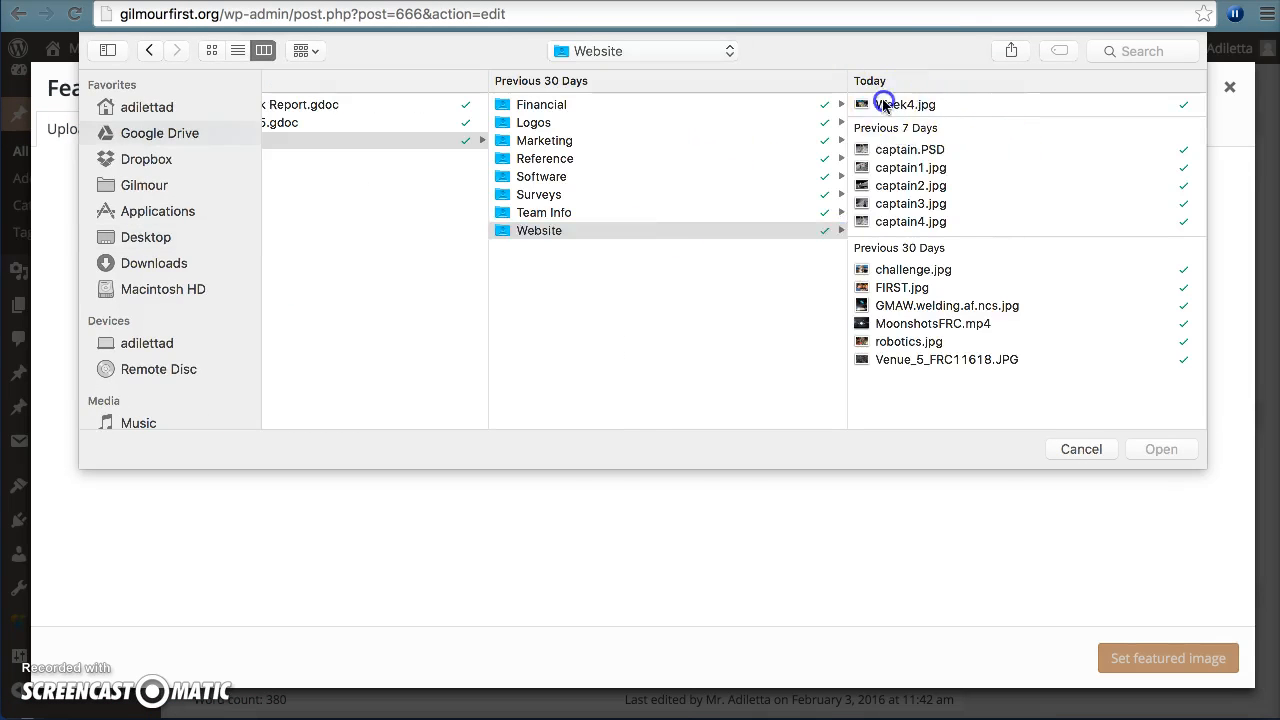
pyautogui.click(1152, 449)
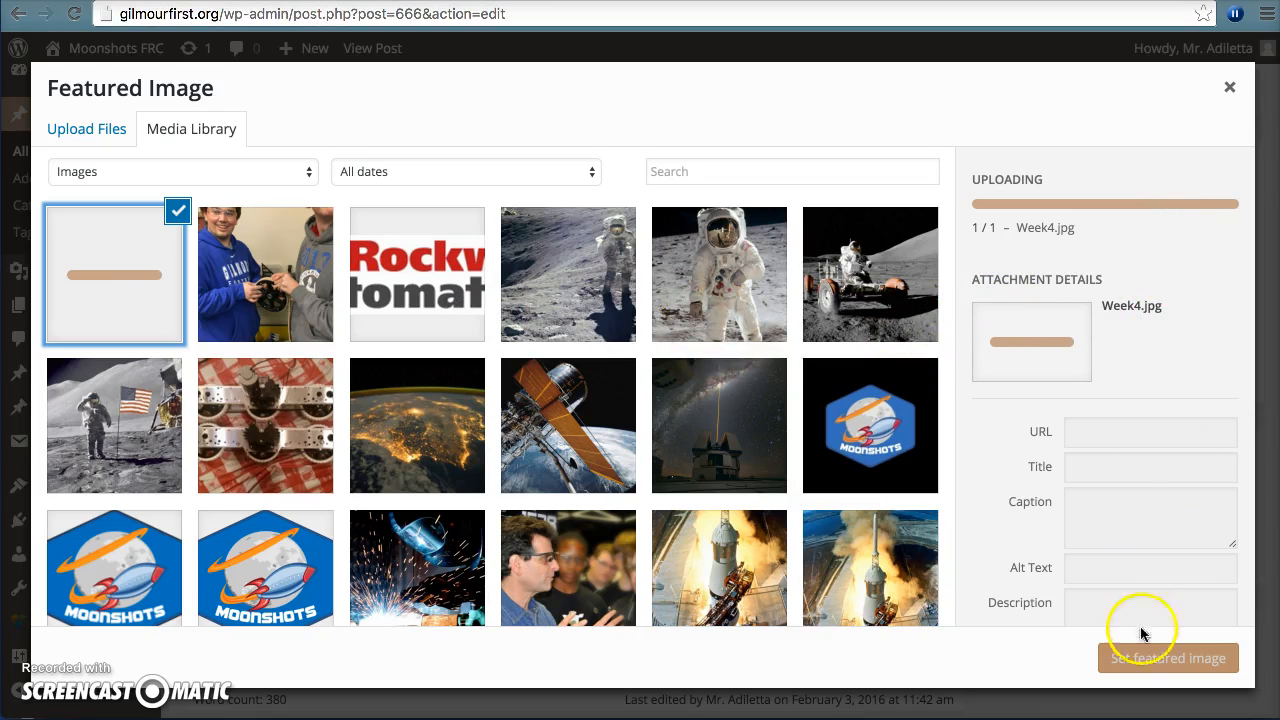
pyautogui.click(1140, 659)
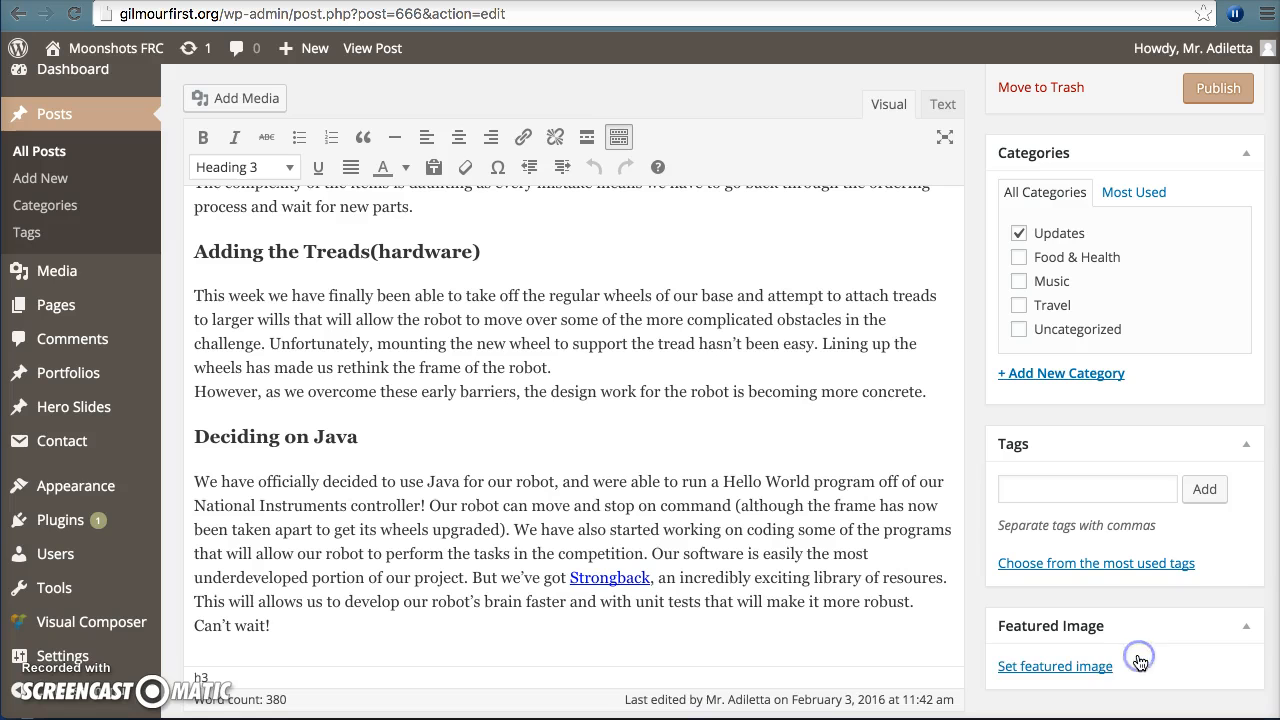
# Preview the post and examine the featured header image and the layout of the body text.
pyautogui.scroll(-3, 1040, 500)
pyautogui.scroll(5, 1045, 502)
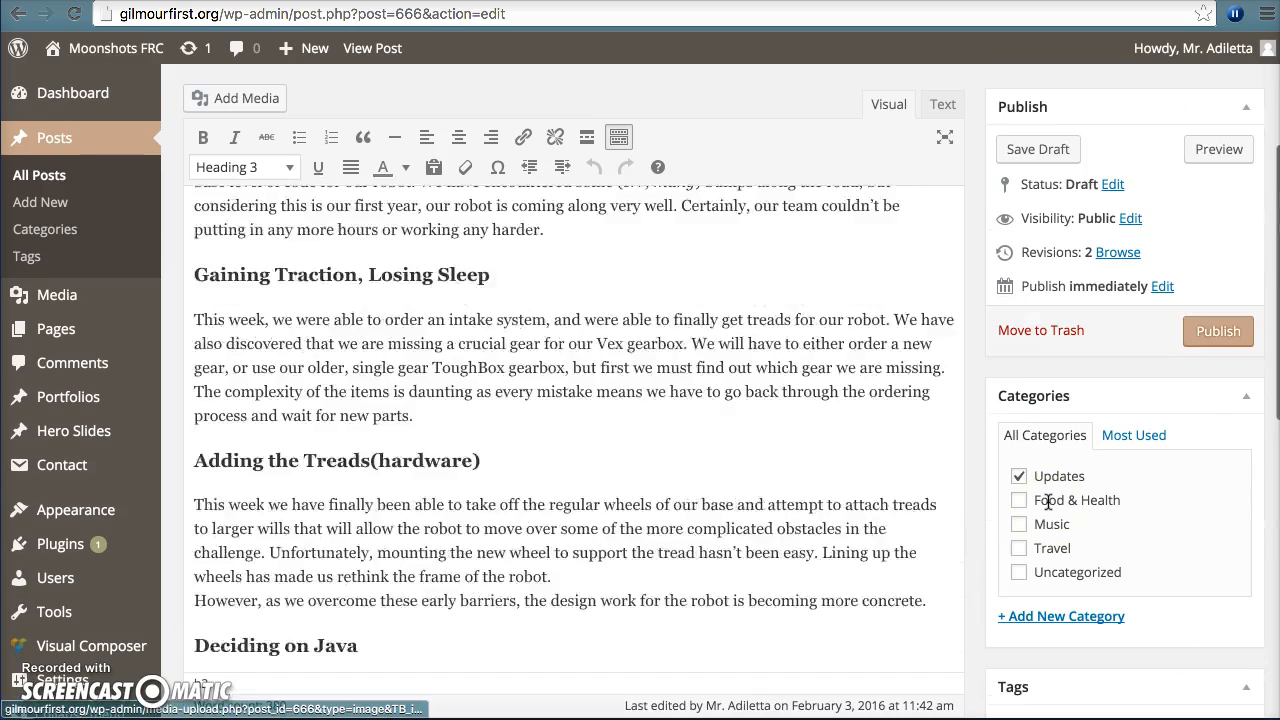
pyautogui.scroll(5, 1047, 502)
pyautogui.click(1216, 190)
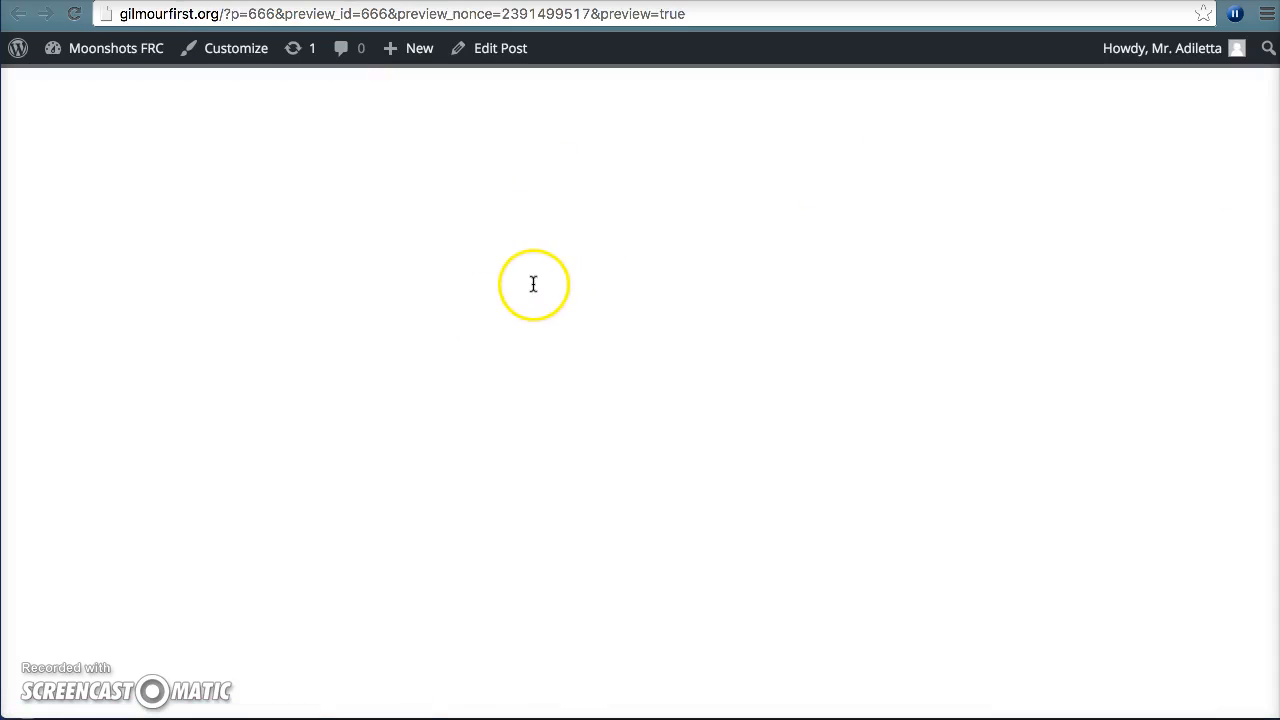
pyautogui.scroll(-10, 543, 337)
pyautogui.scroll(2, 546, 342)
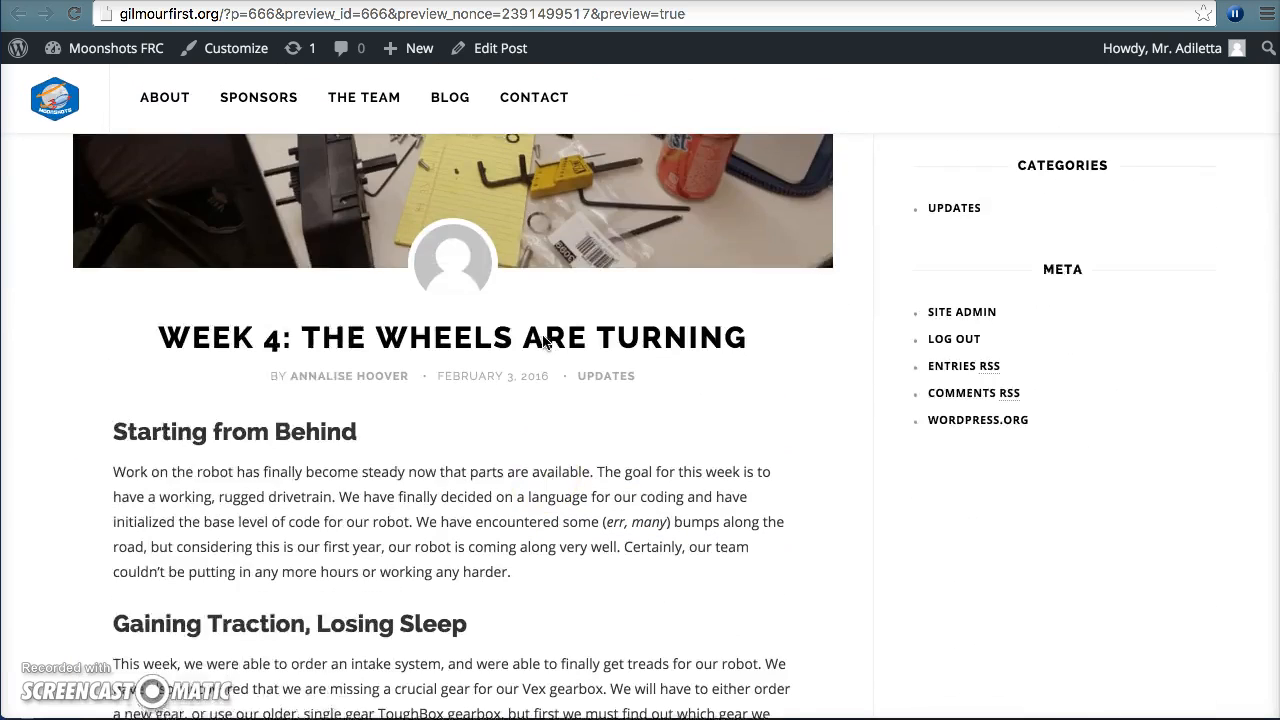
pyautogui.scroll(5, 543, 340)
pyautogui.scroll(-2, 543, 340)
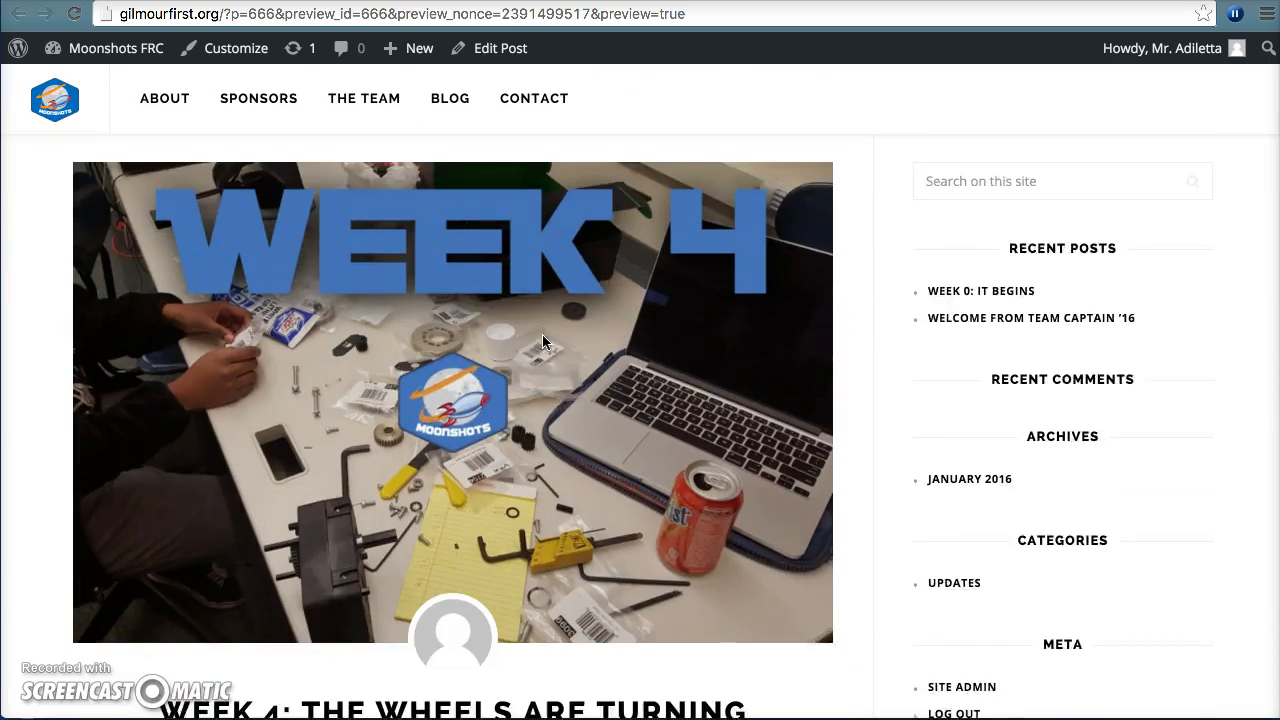
pyautogui.scroll(-15, 543, 341)
pyautogui.scroll(15, 543, 338)
# Return to the post editor, insert the "Adding Treds" photo at Medium – 225 × 300 size, and shrink it slightly.
pyautogui.click(488, 48)
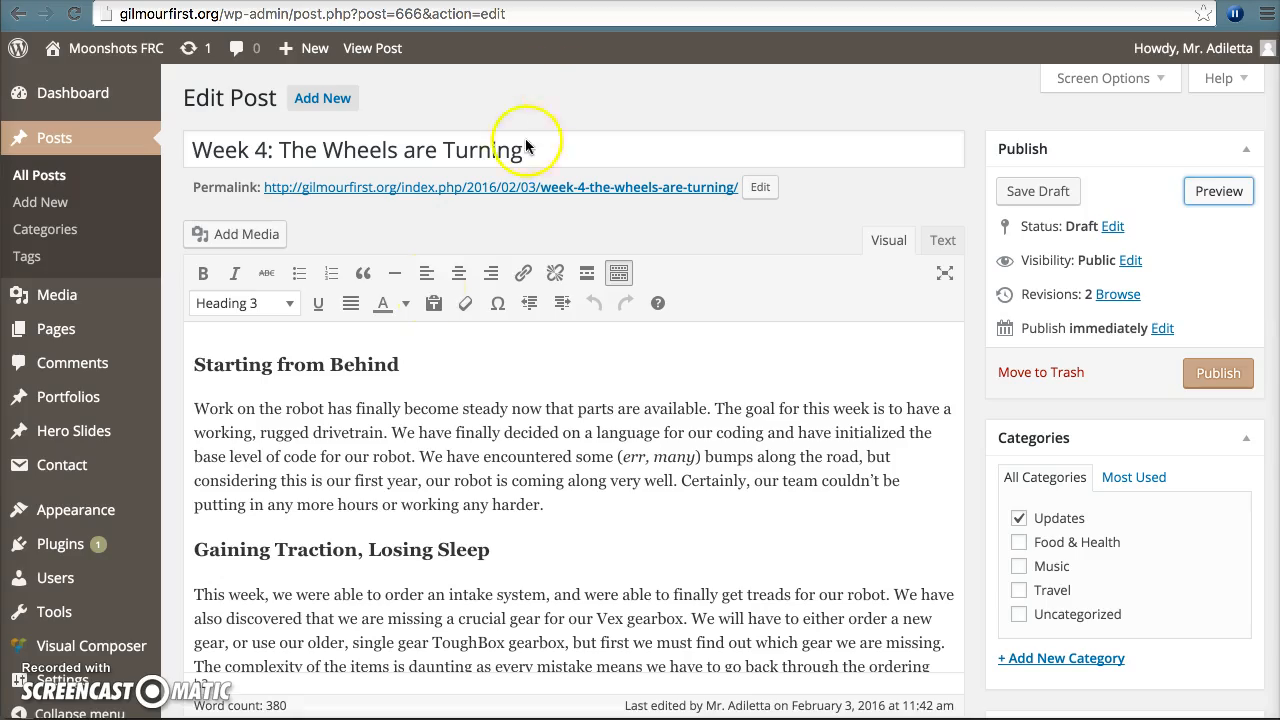
pyautogui.click(238, 230)
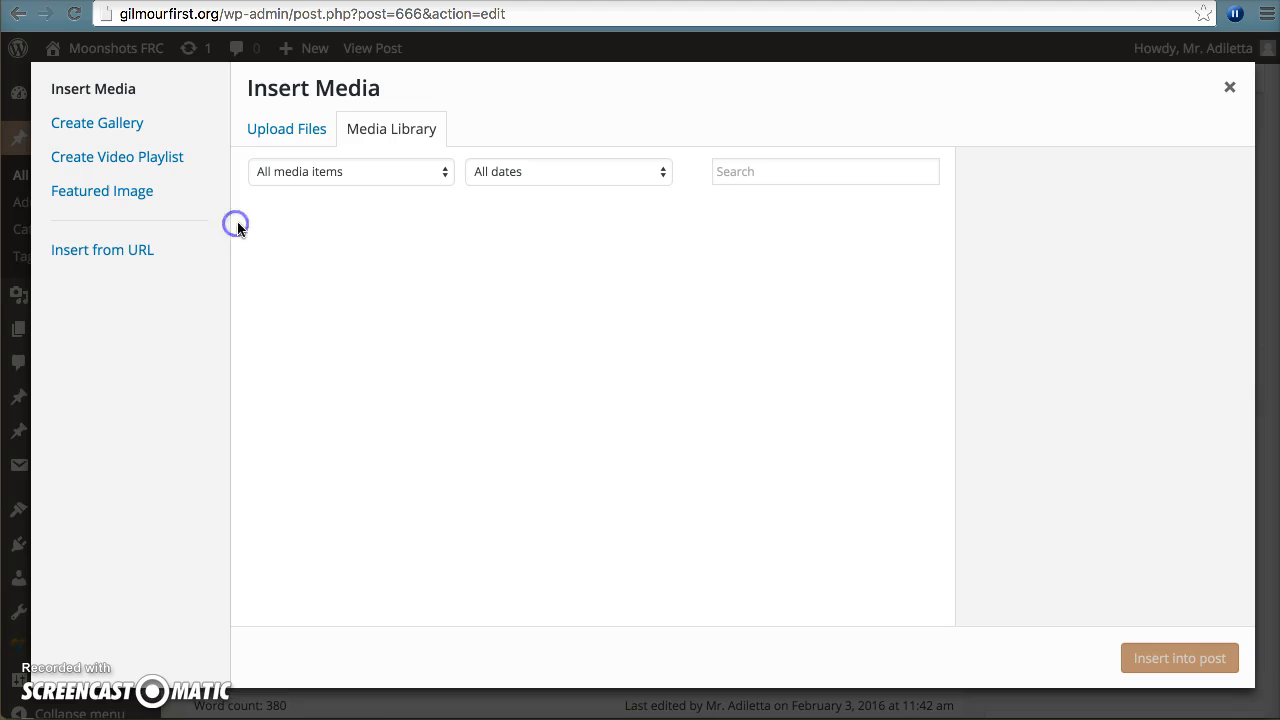
pyautogui.click(451, 270)
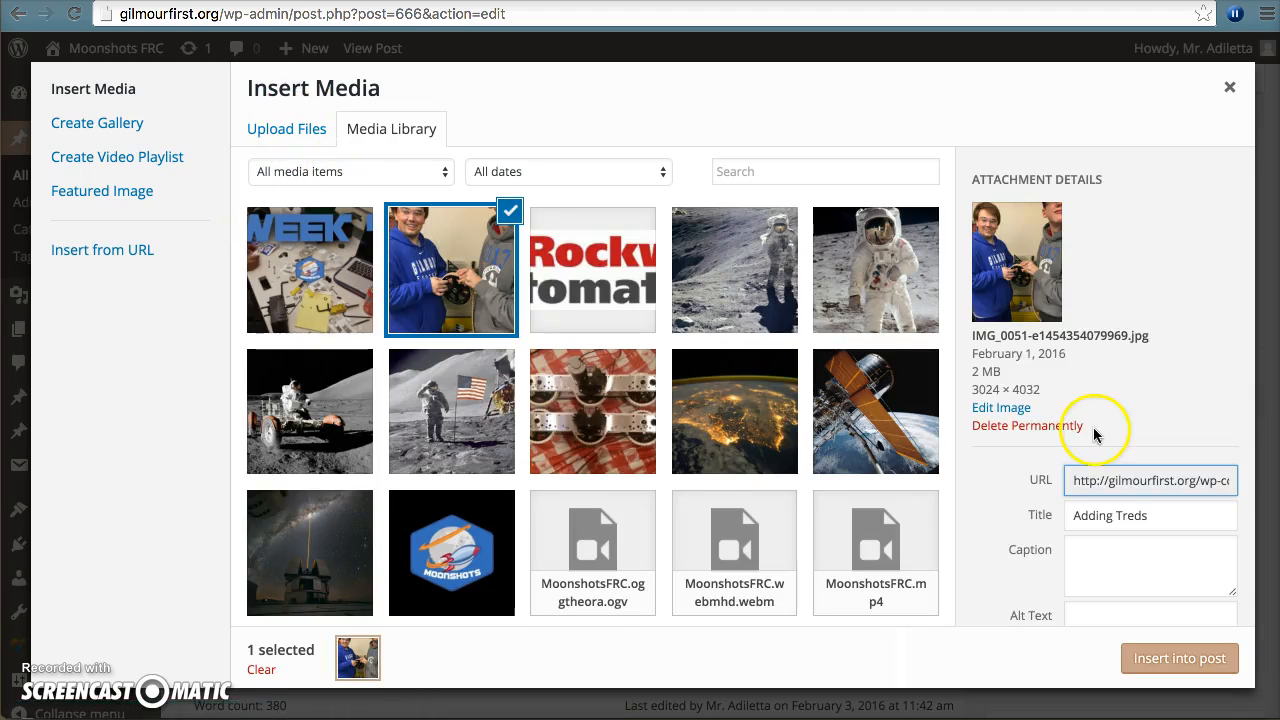
pyautogui.scroll(-3, 1094, 430)
pyautogui.scroll(-1, 1094, 435)
pyautogui.click(1140, 585)
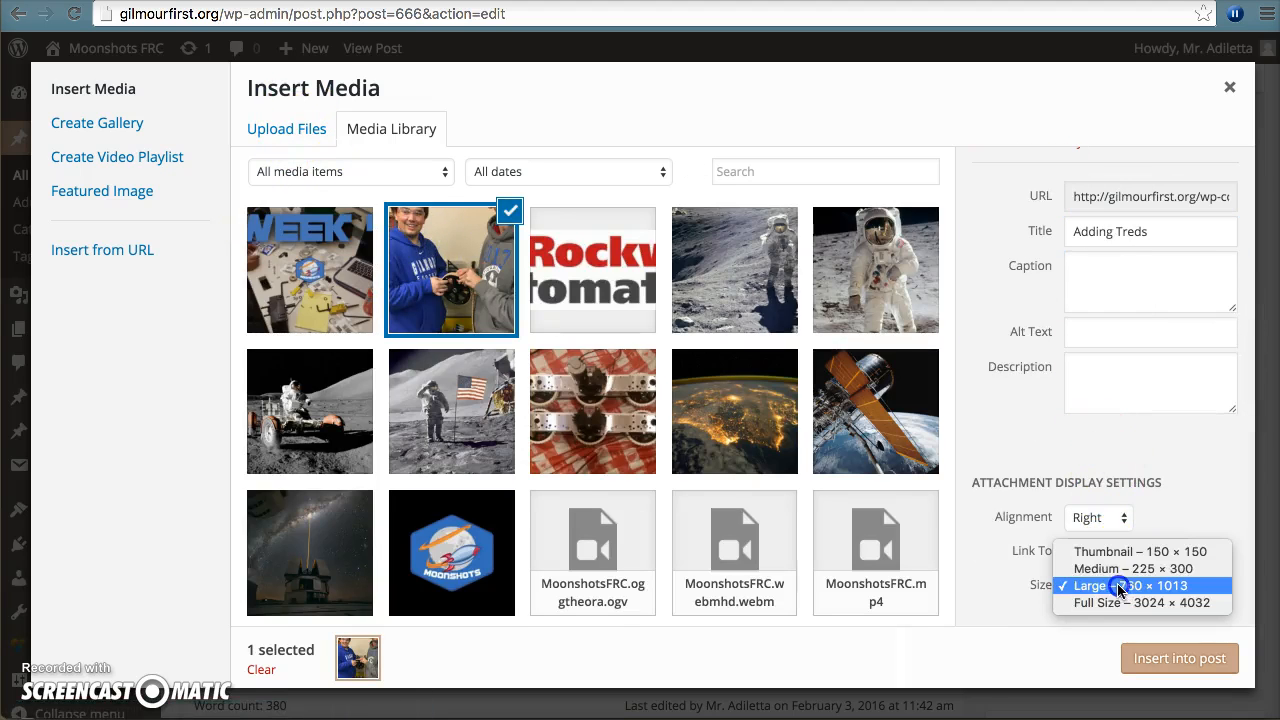
pyautogui.click(1110, 567)
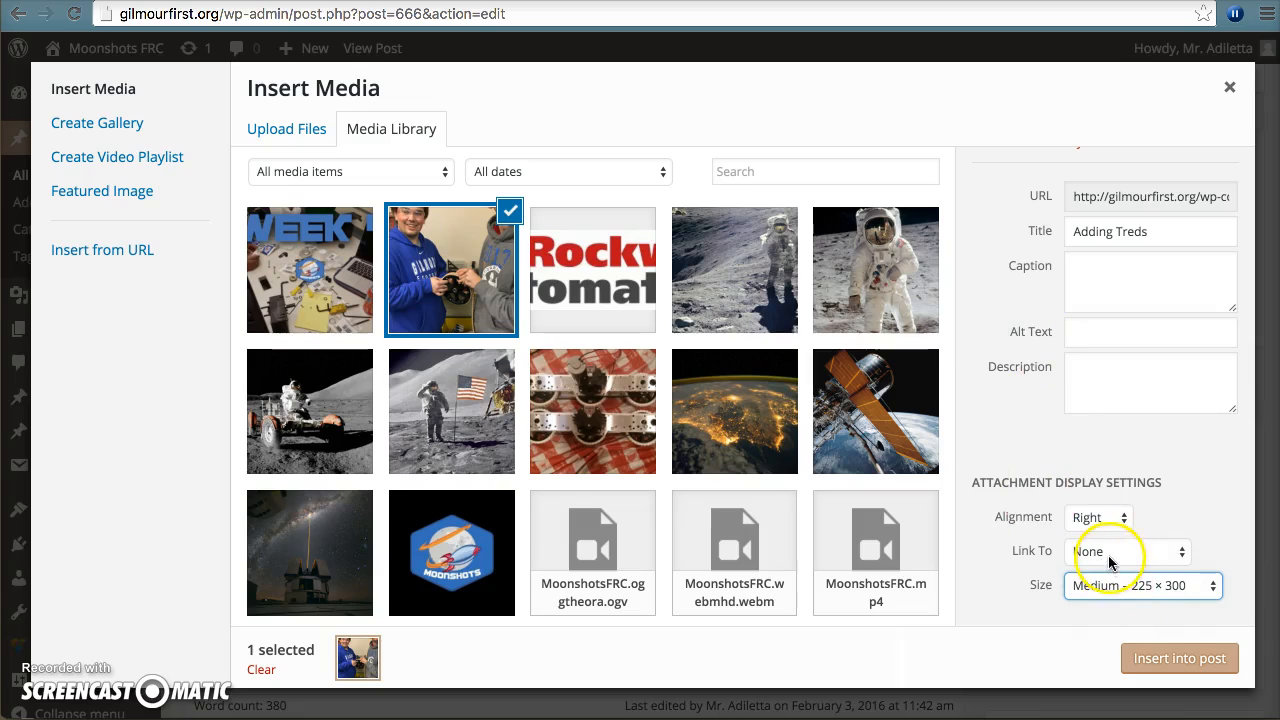
pyautogui.click(1160, 652)
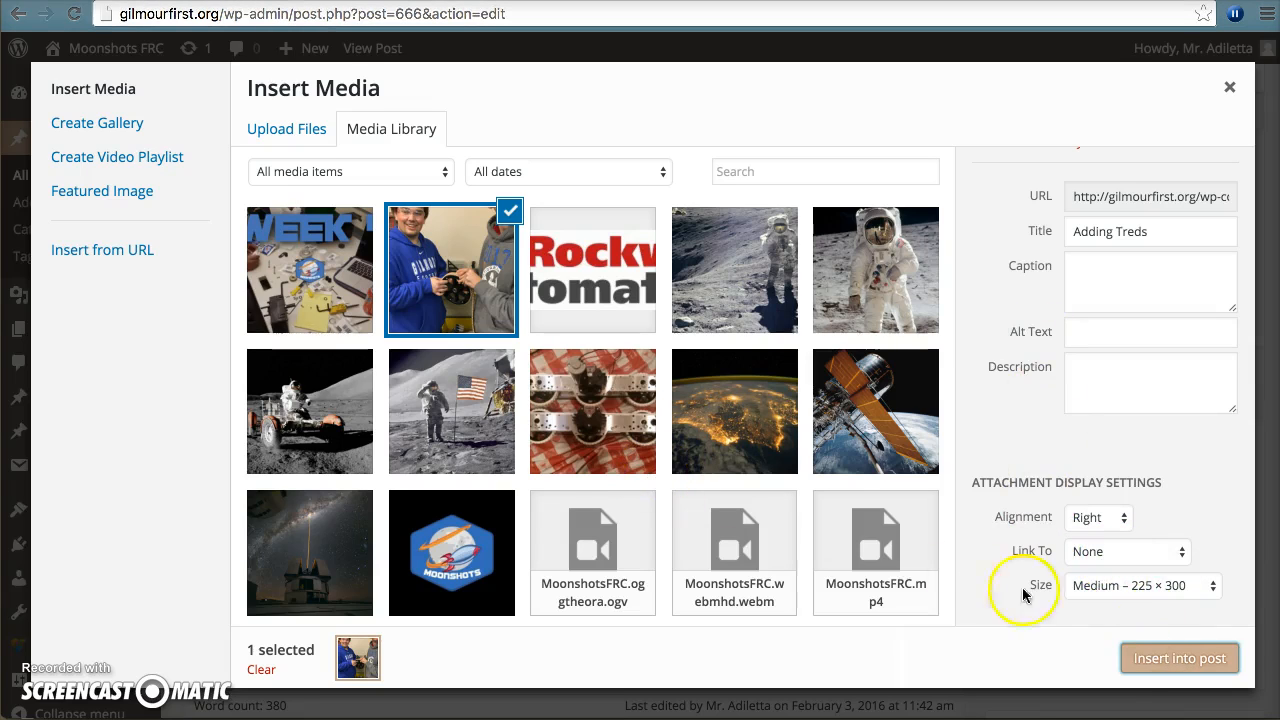
pyautogui.click(1163, 660)
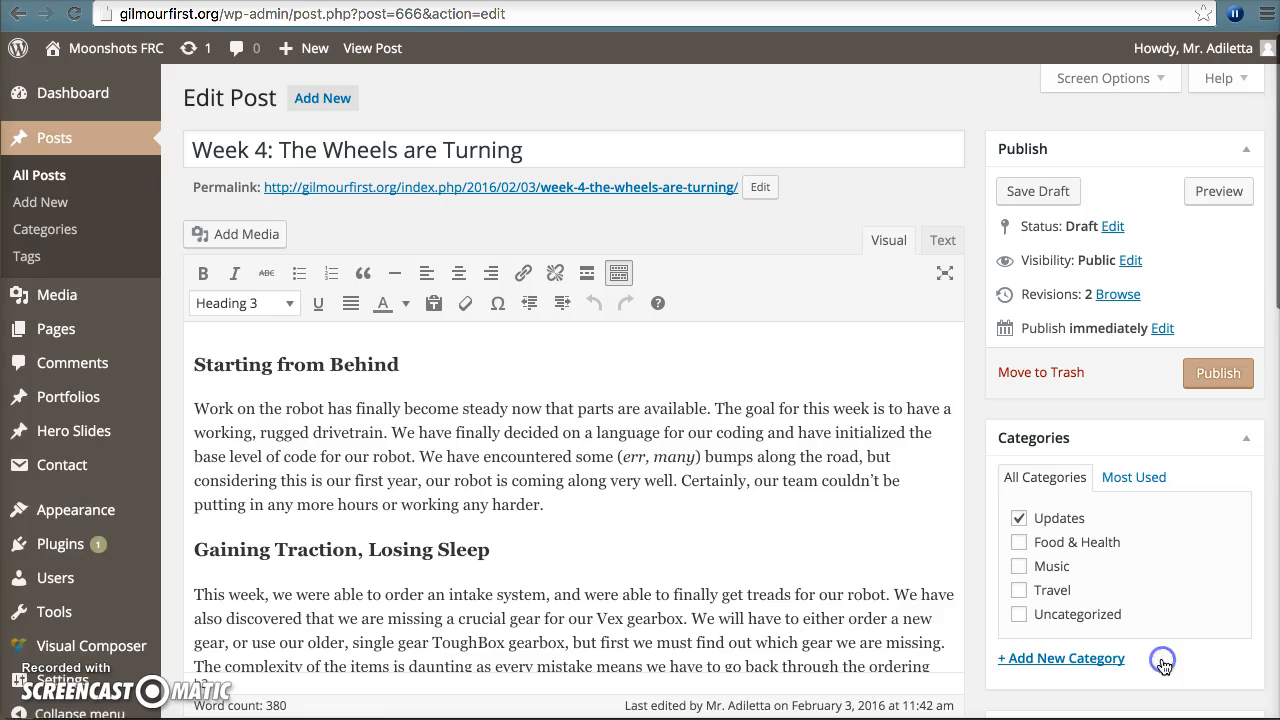
pyautogui.click(791, 418)
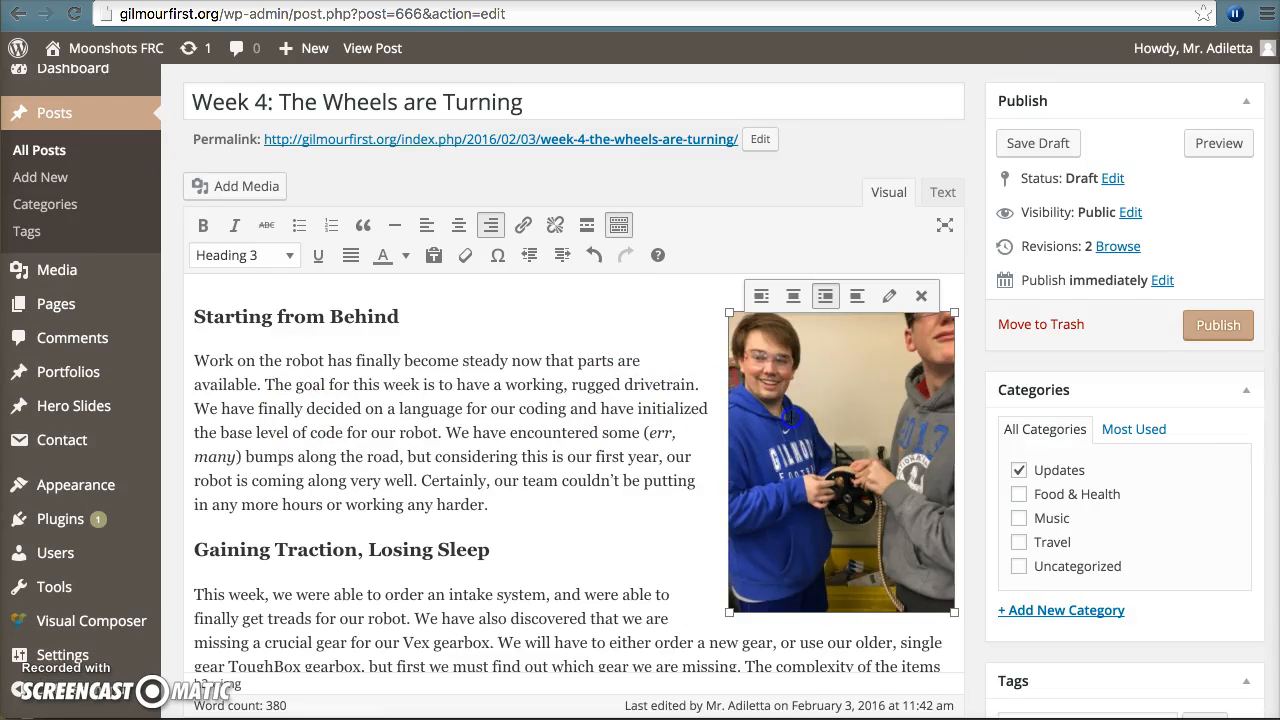
pyautogui.moveTo(732, 611); pyautogui.dragTo(731, 607)
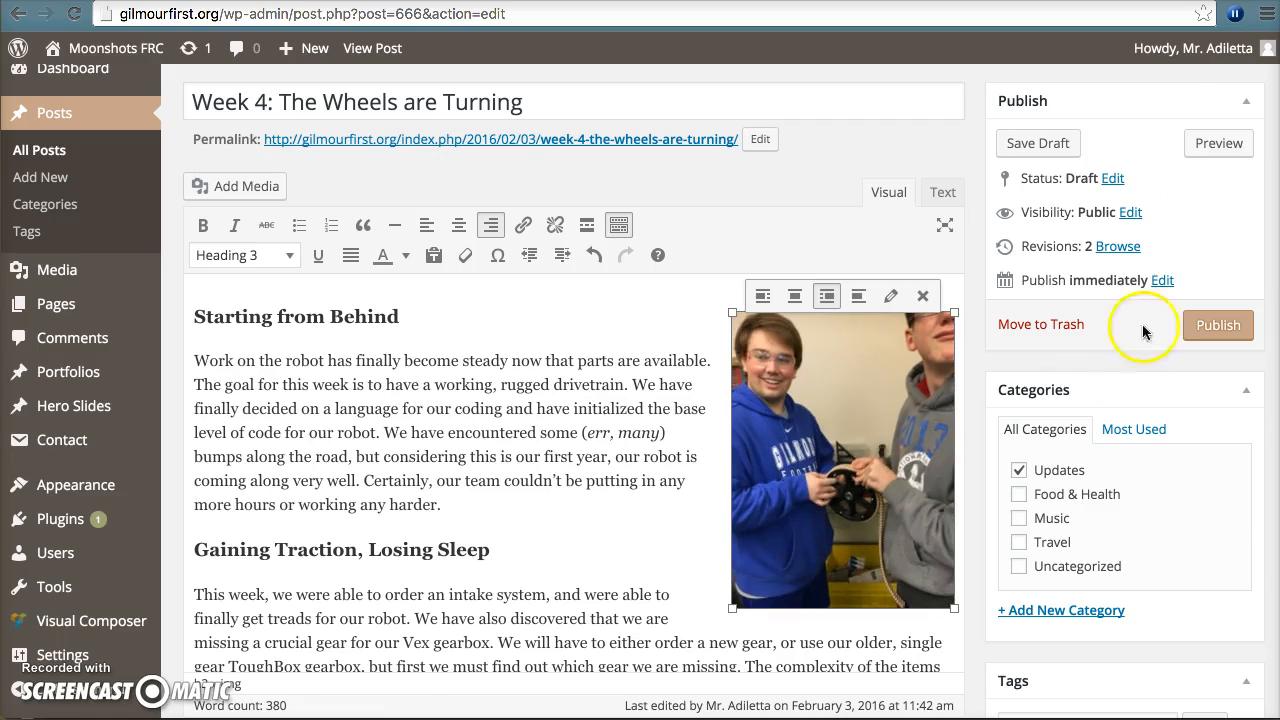
# Preview the post again and examine the inserted photo's text wrapping, the remaining sections and the title and header area.
pyautogui.click(1219, 143)
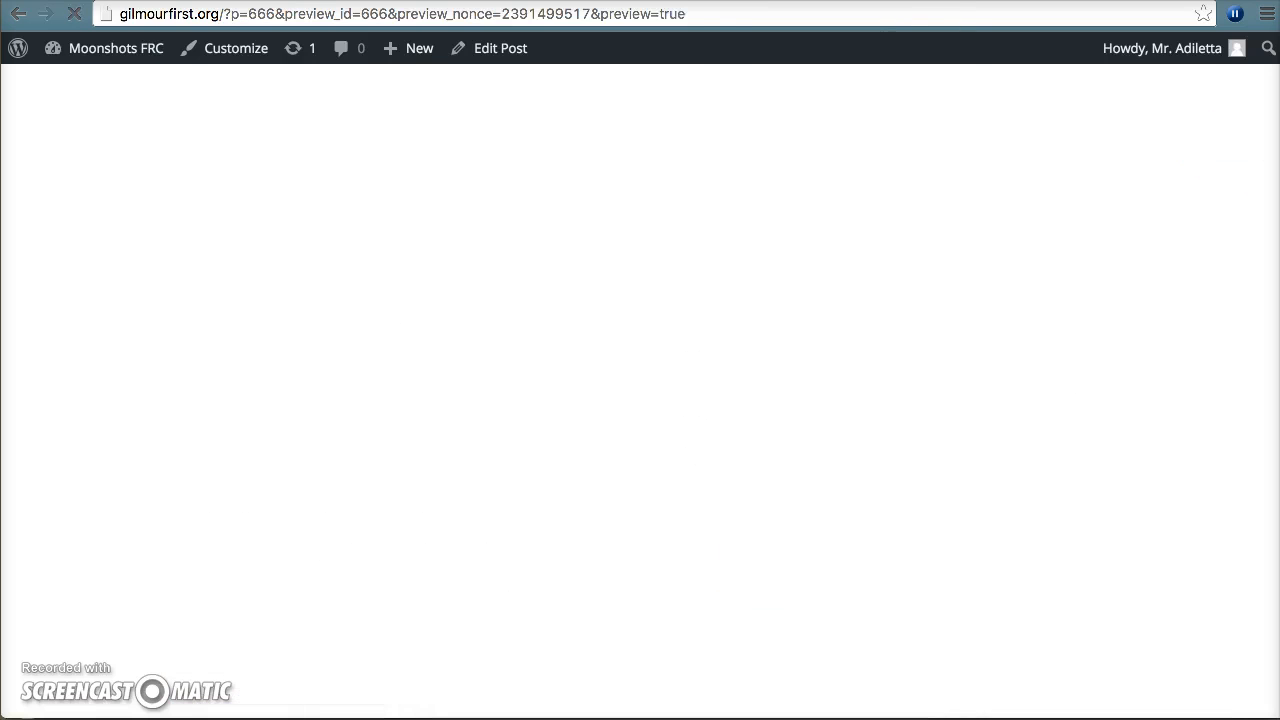
pyautogui.scroll(-3, 565, 430)
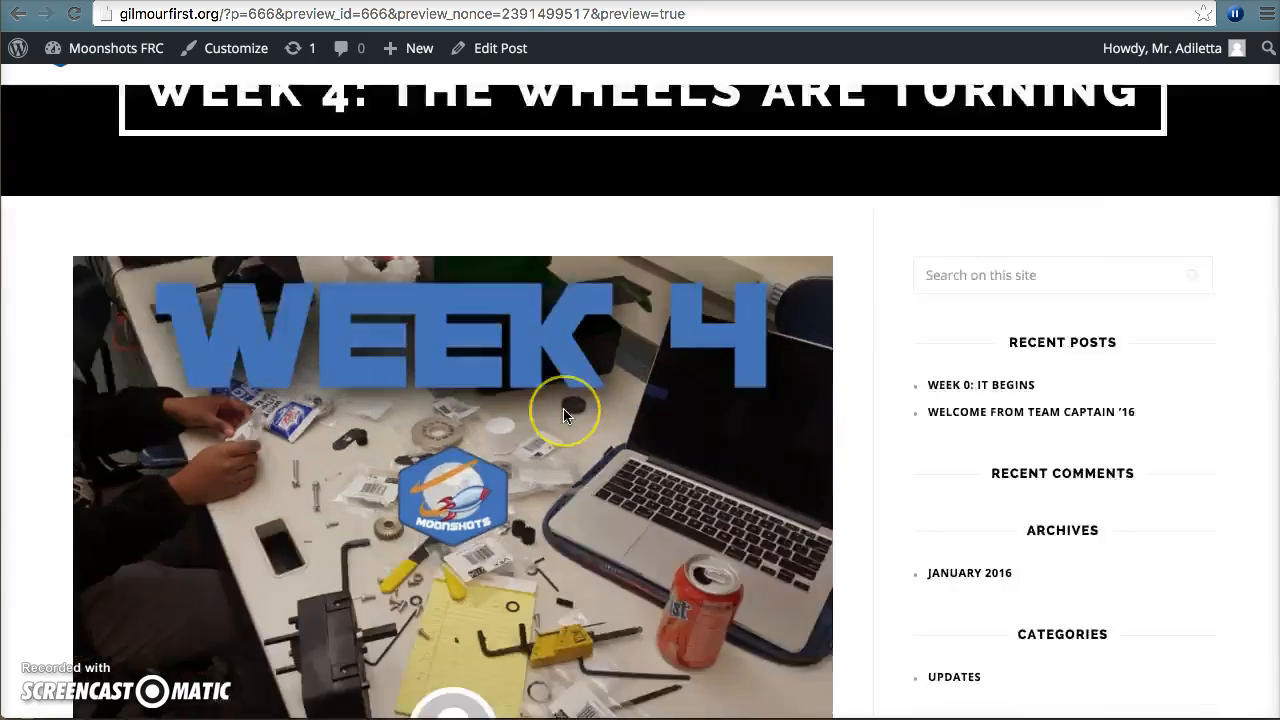
pyautogui.scroll(-5, 565, 412)
pyautogui.scroll(1, 565, 412)
pyautogui.scroll(-1, 565, 412)
pyautogui.scroll(1, 565, 412)
pyautogui.scroll(-3, 565, 416)
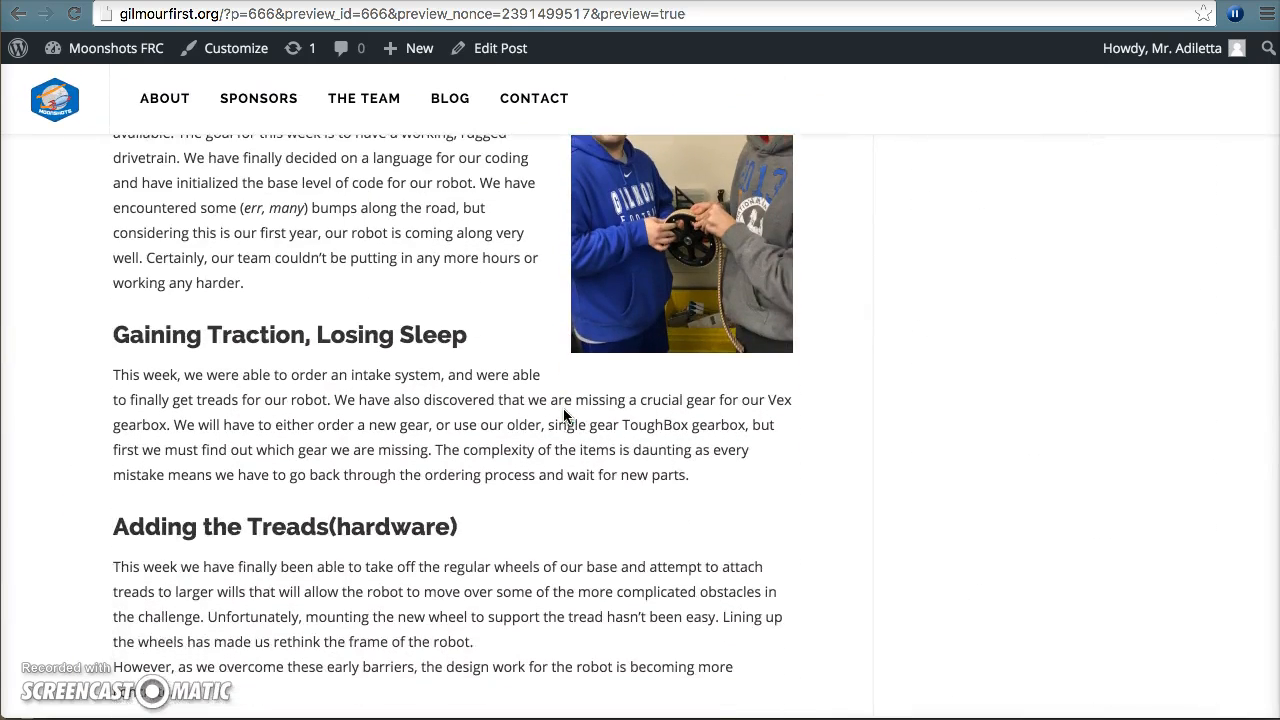
pyautogui.scroll(-7, 563, 416)
pyautogui.scroll(1, 563, 416)
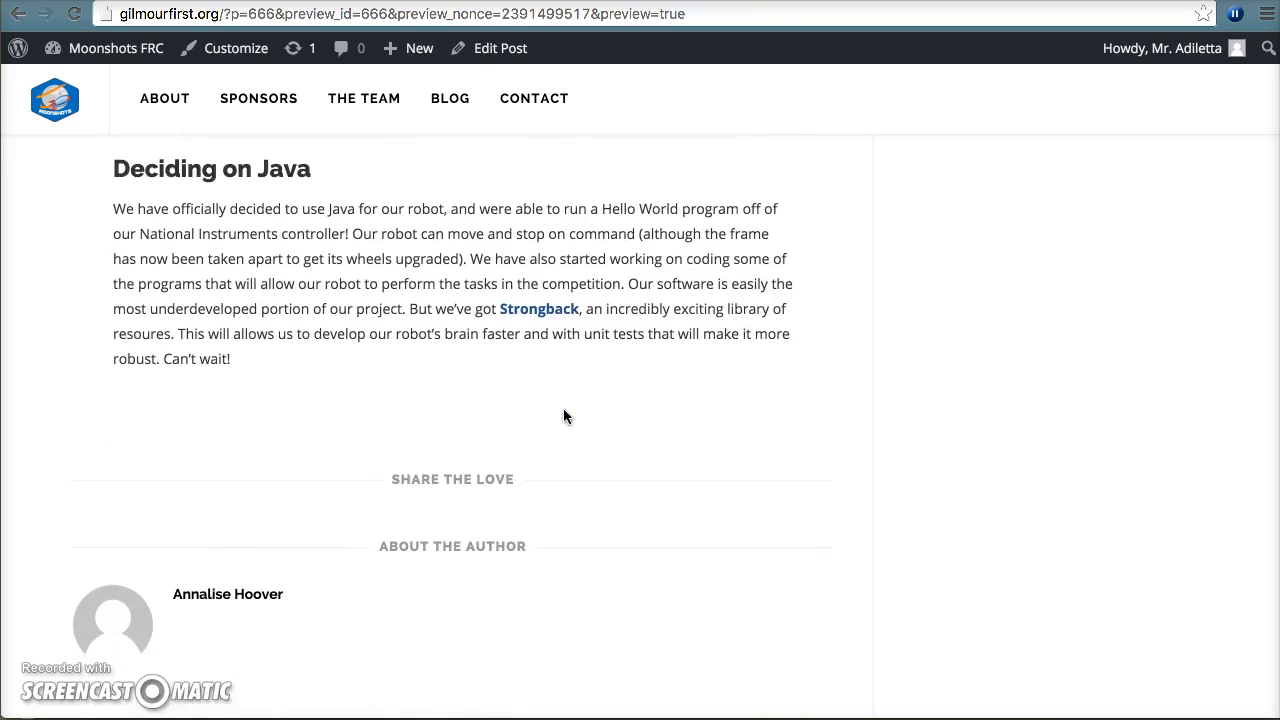
pyautogui.scroll(15, 563, 416)
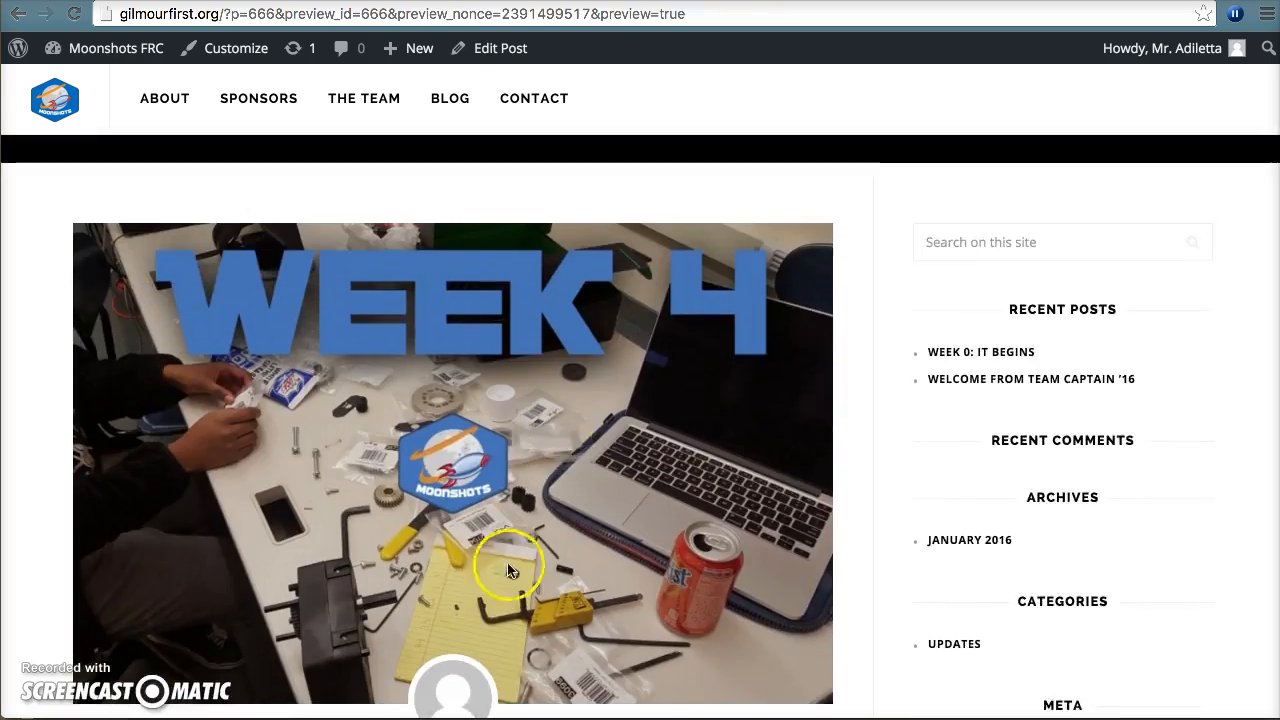
pyautogui.scroll(-4, 500, 570)
pyautogui.scroll(1, 450, 500)
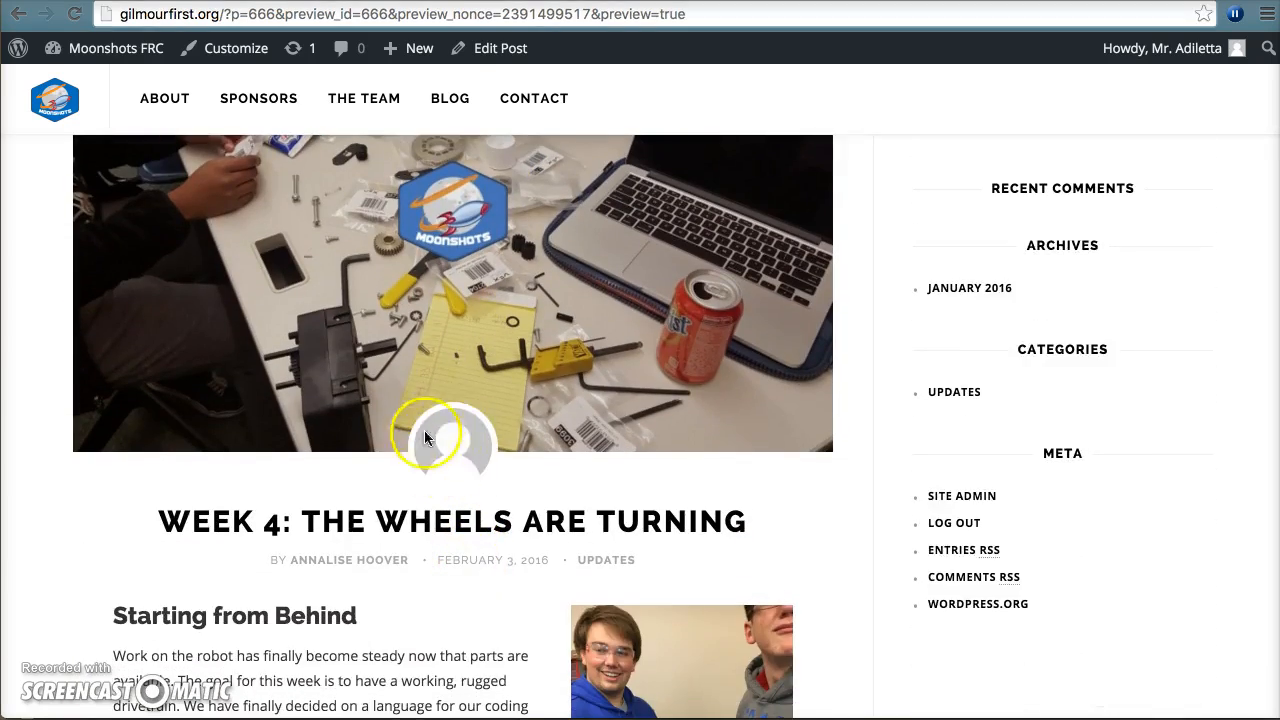
pyautogui.scroll(1, 450, 430)
pyautogui.scroll(4, 455, 428)
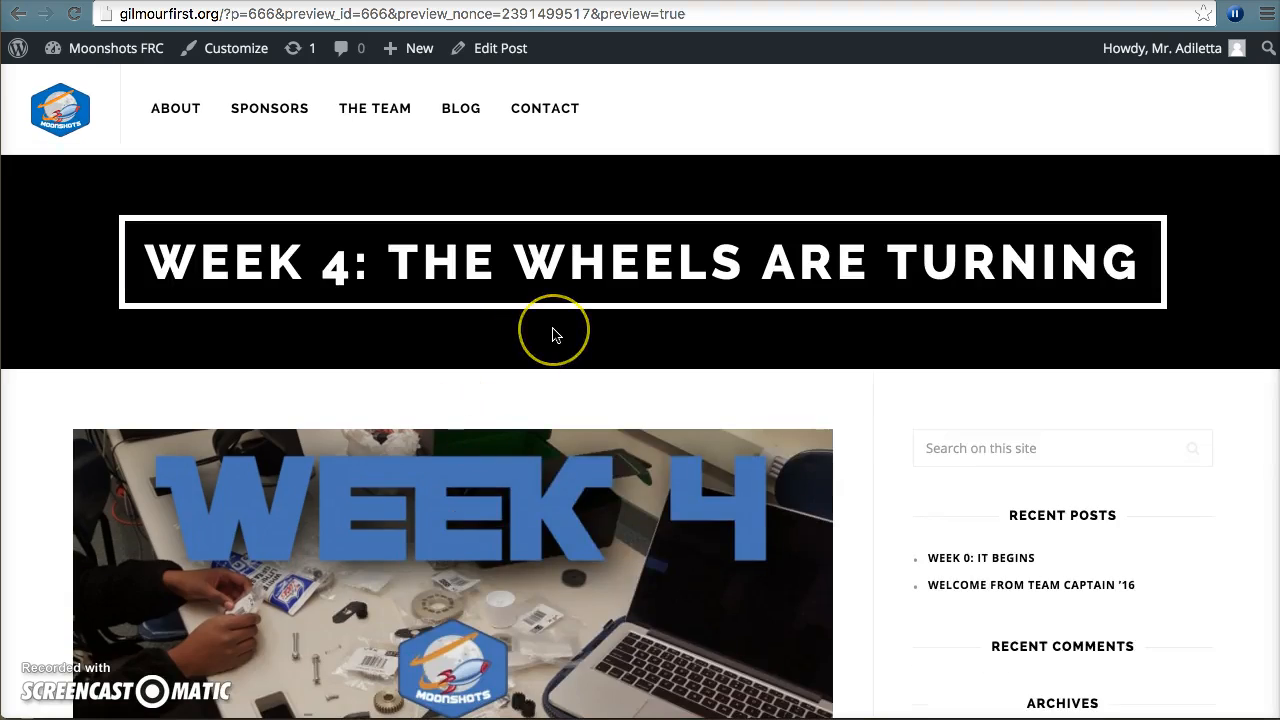
pyautogui.scroll(-5, 555, 334)
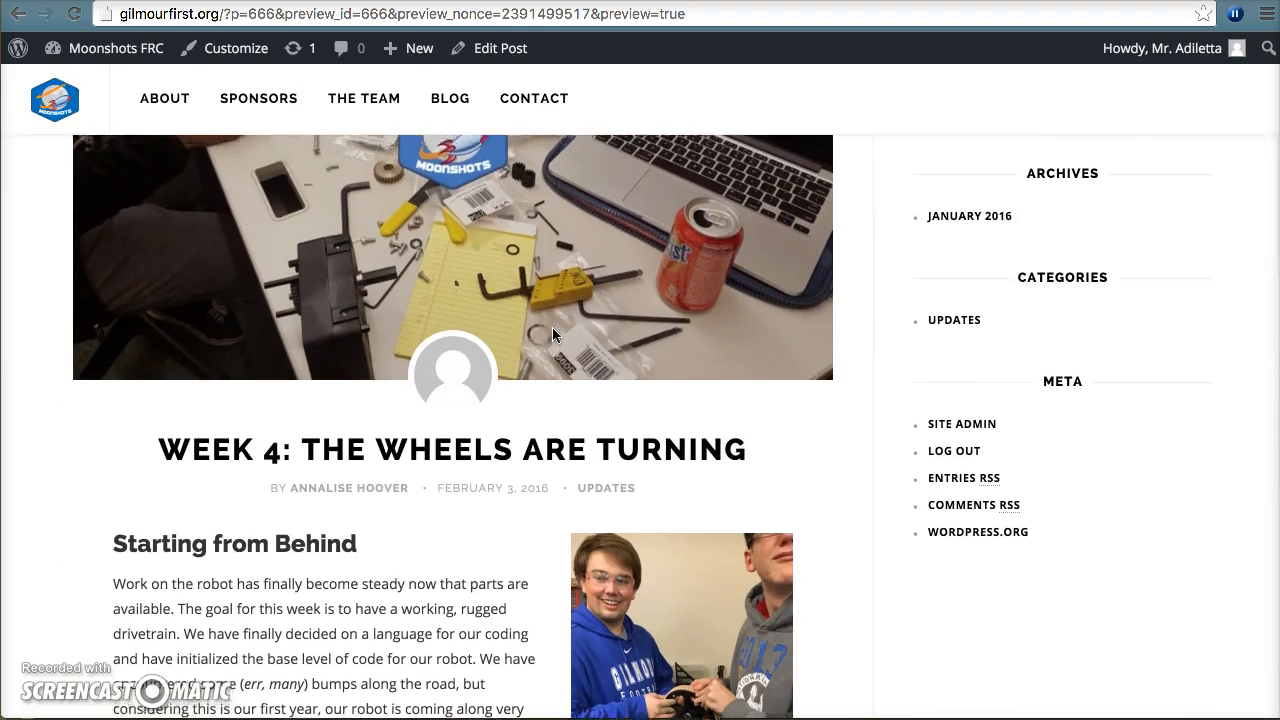